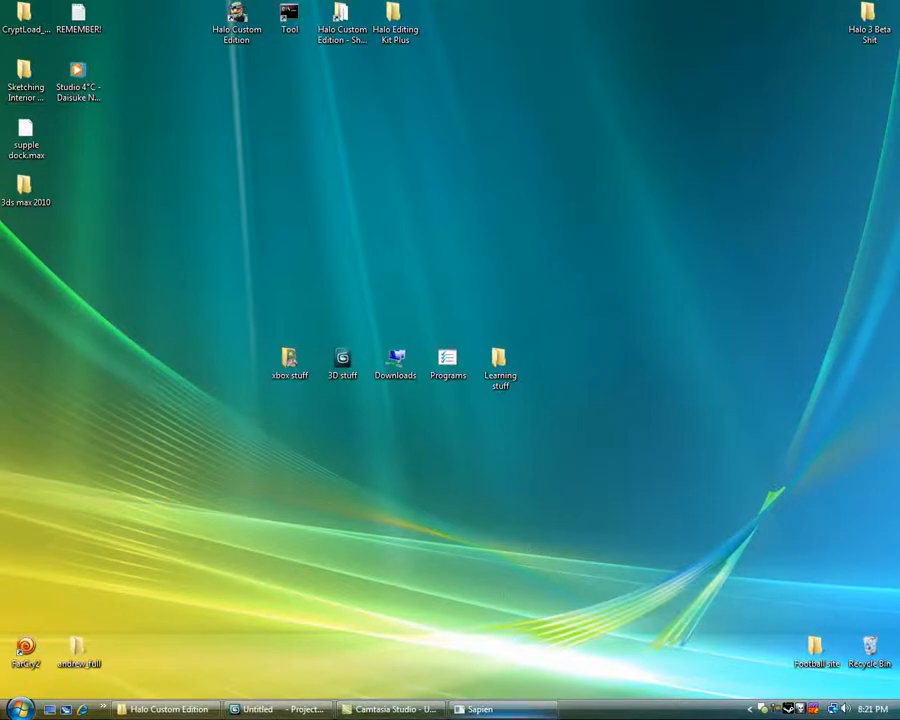
Switch to Sapien and examine the lighting along the level's dark corridor and around the block inside it.
mouse_move(512, 710)
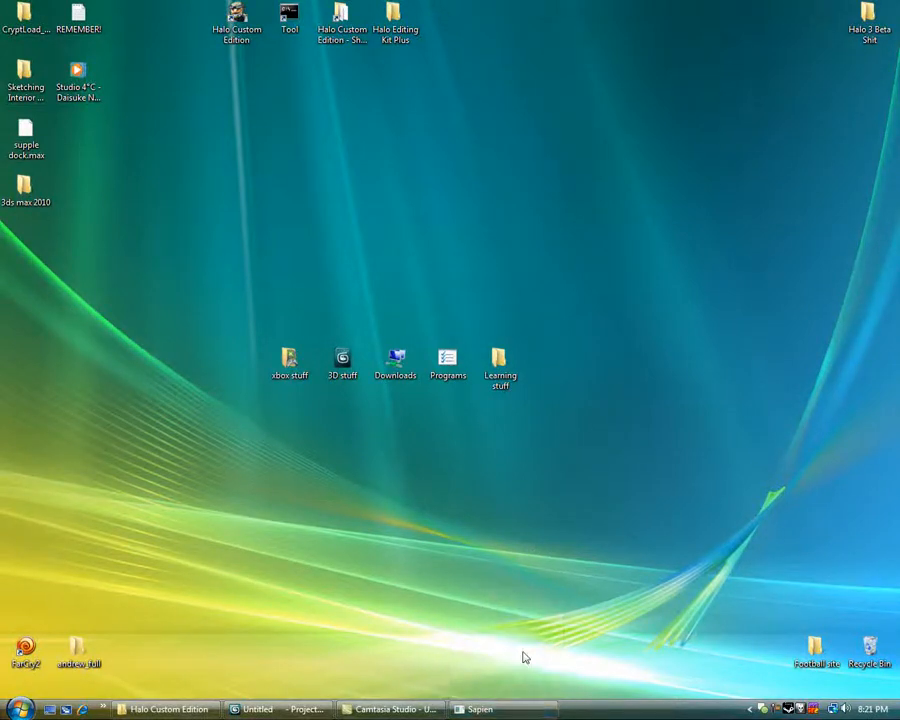
click(528, 711)
middle_drag(309, 247, 394, 212)
key(a)
key(w)
key(a)
key(f)
key(w)
key(w)
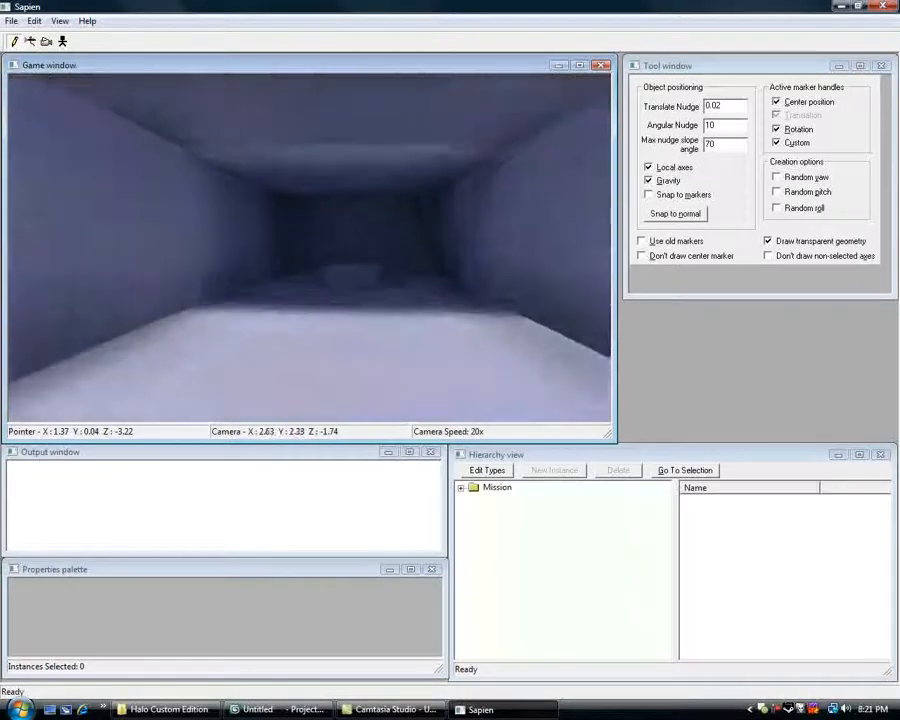
key(w)
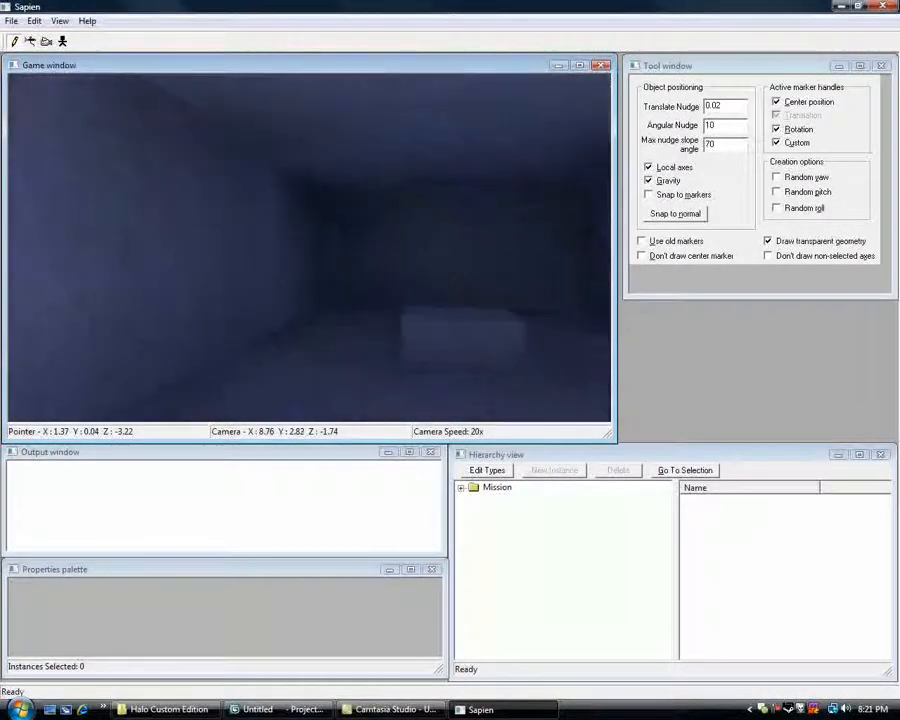
key(a)
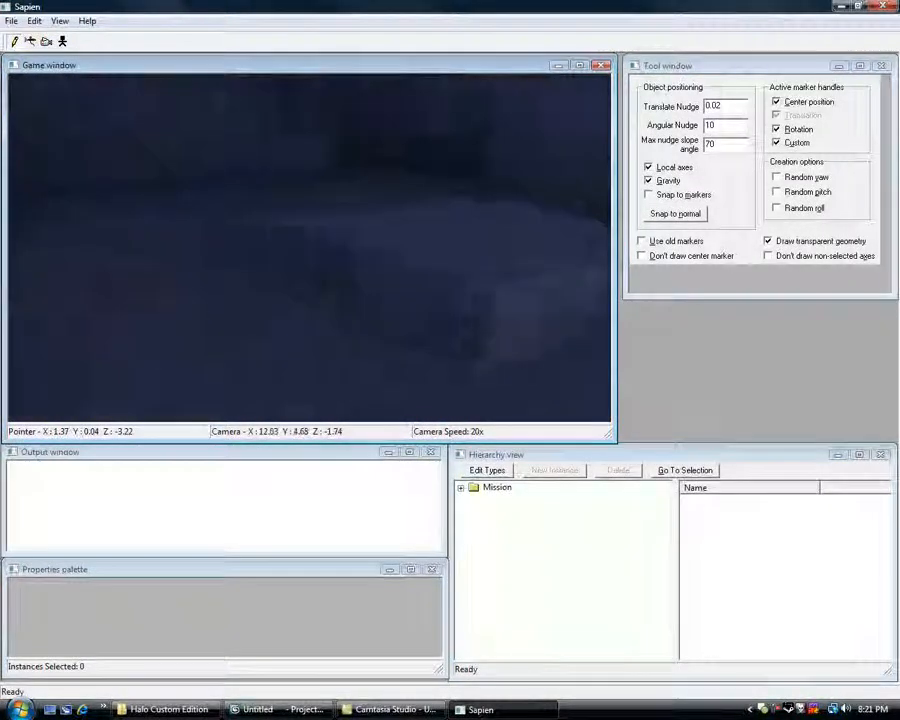
key(w)
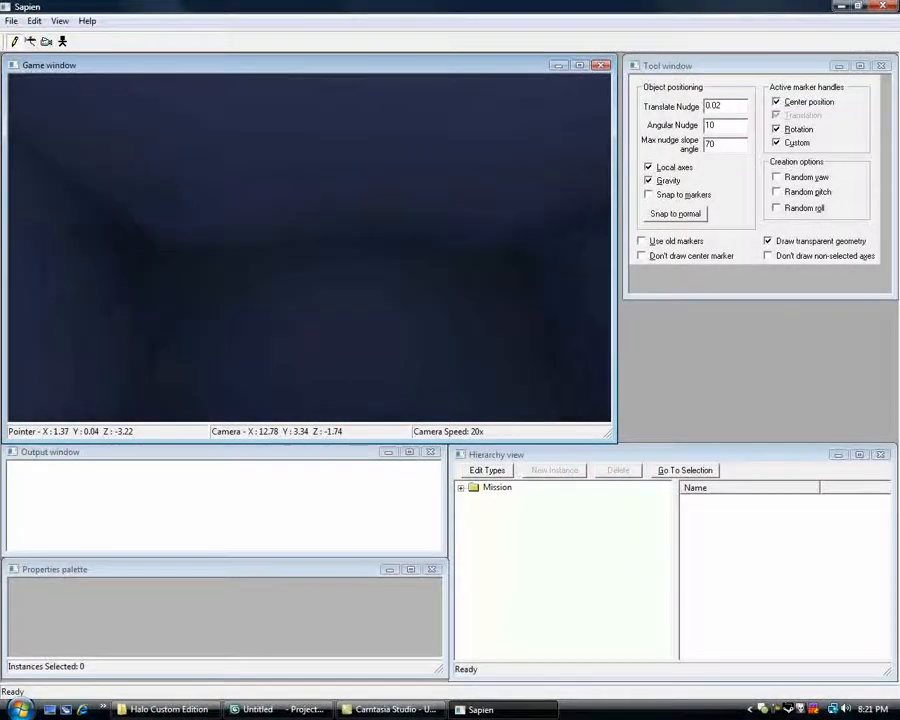
key(s)
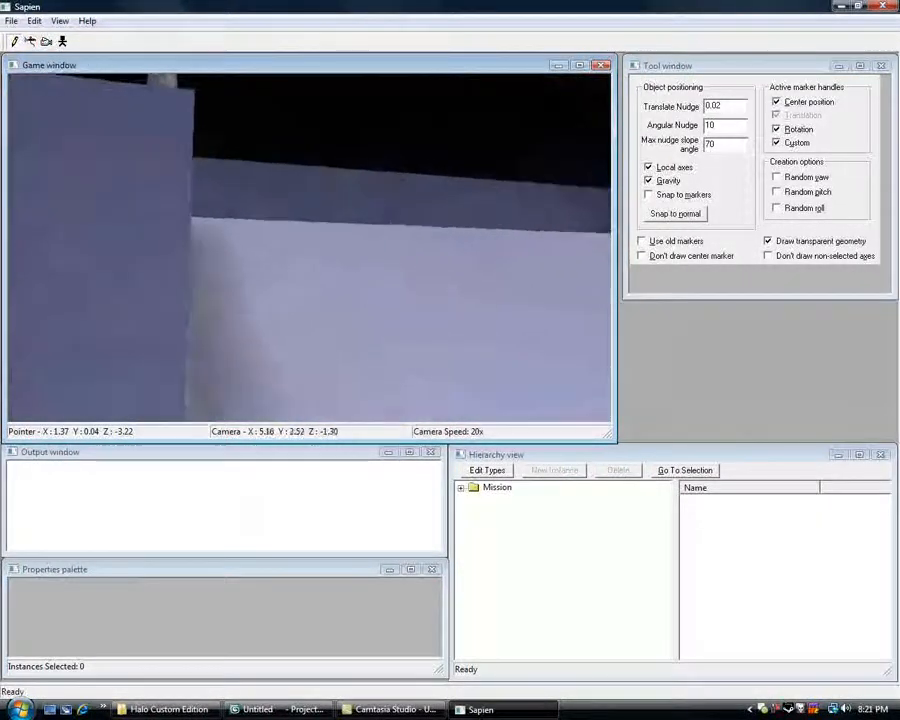
Examine the level's raised platforms, sky and corridor entrance for shadows and lighting, and minimise Sapien.
key(d)
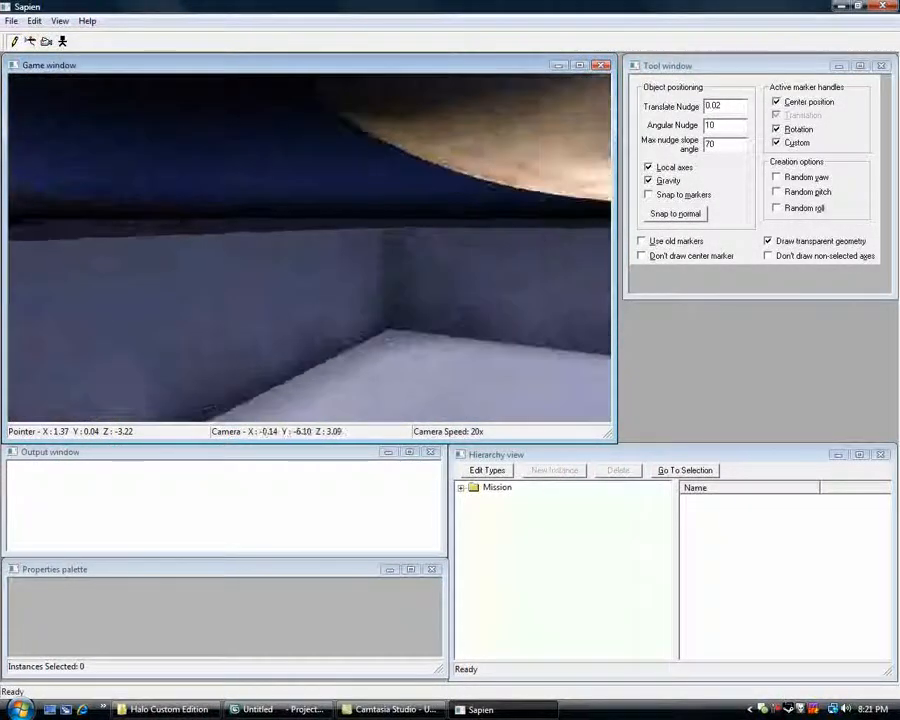
key(f)
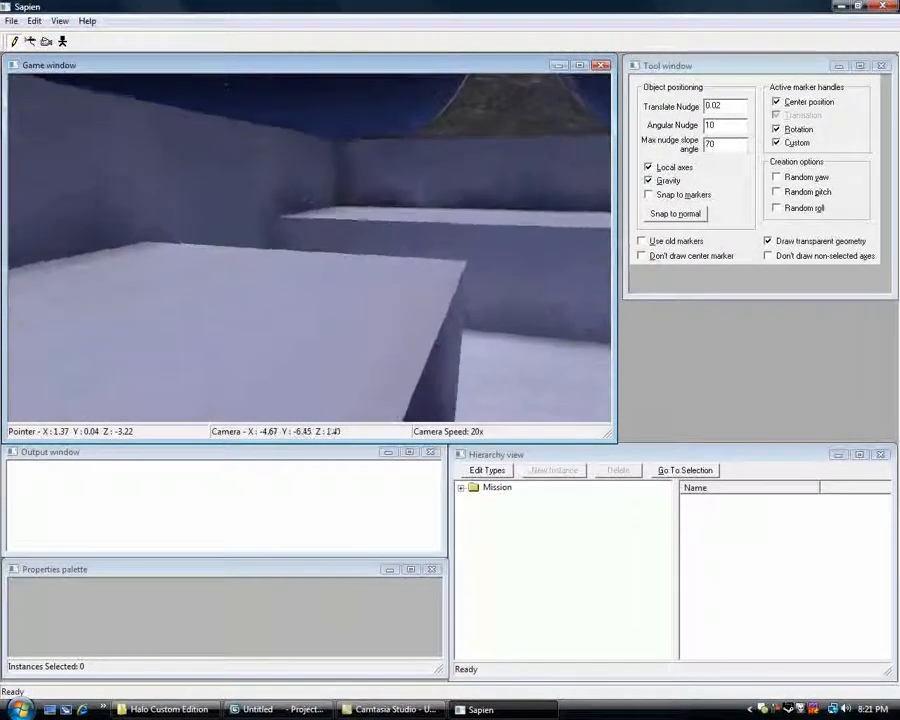
key(d)
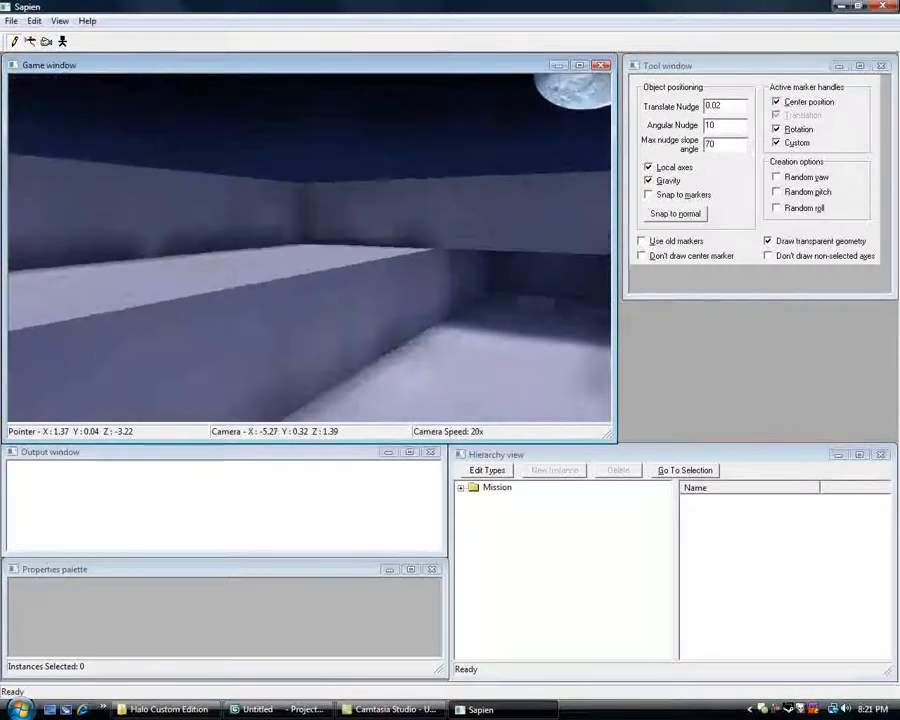
key(a)
key(w)
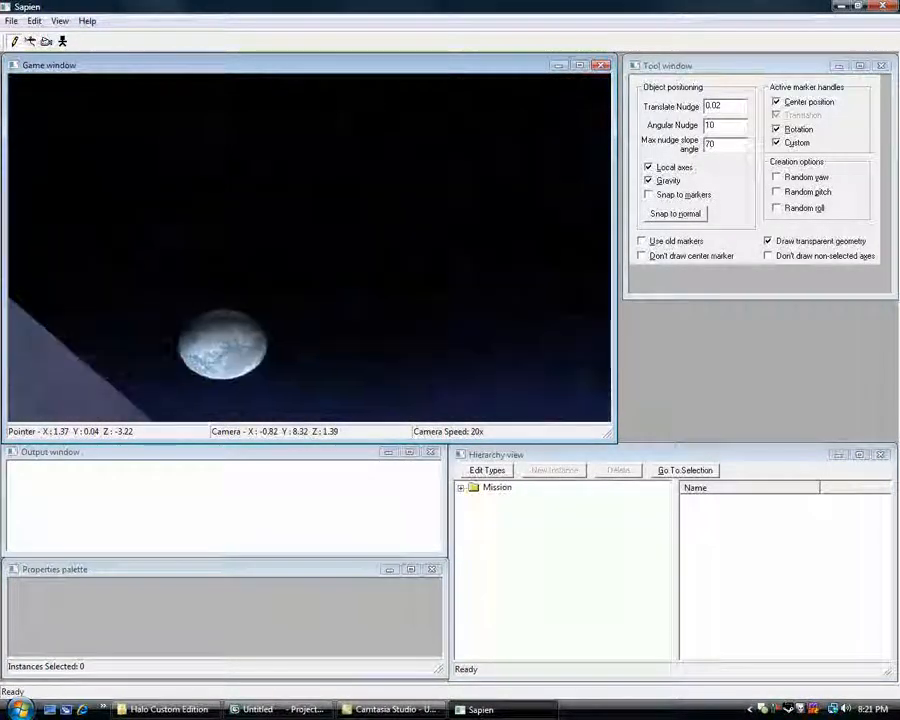
middle_drag(310, 247, 72, 322)
key(r)
key(f)
key(w)
key(w)
key(w)
middle_drag(392, 392, 402, 365)
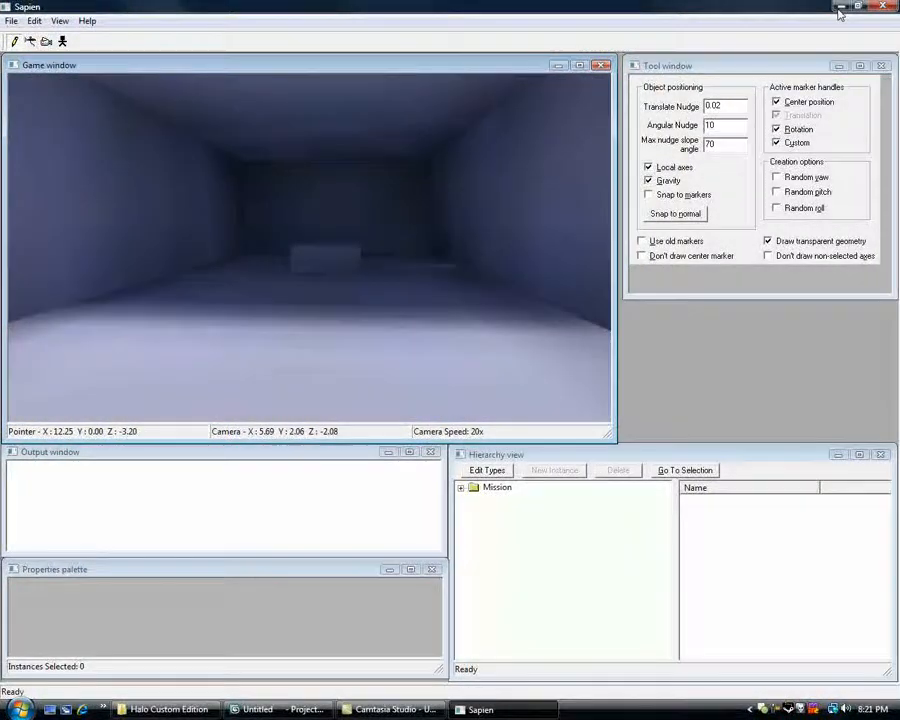
click(841, 7)
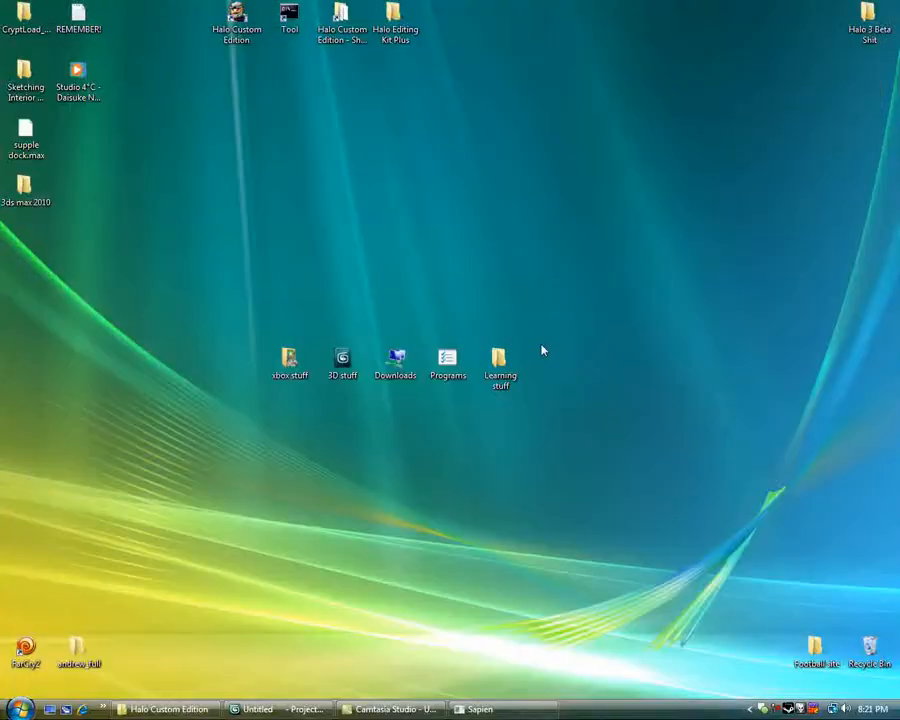
Launch Aether from the Ather folder inside the desktop's Programs folder and close the folder window.
double_click(446, 366)
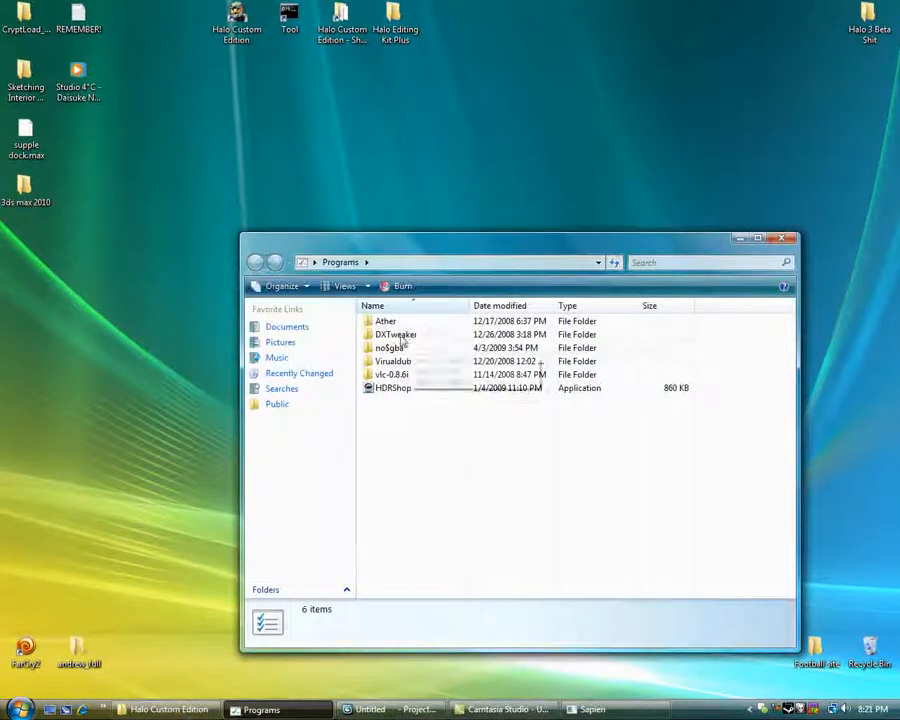
double_click(388, 324)
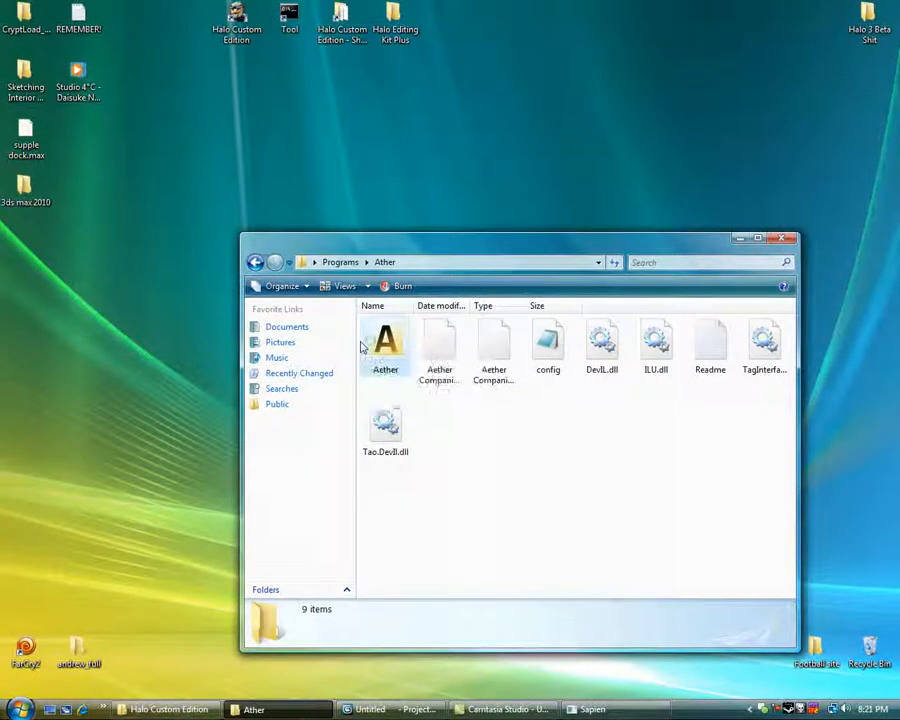
click(370, 348)
click(784, 239)
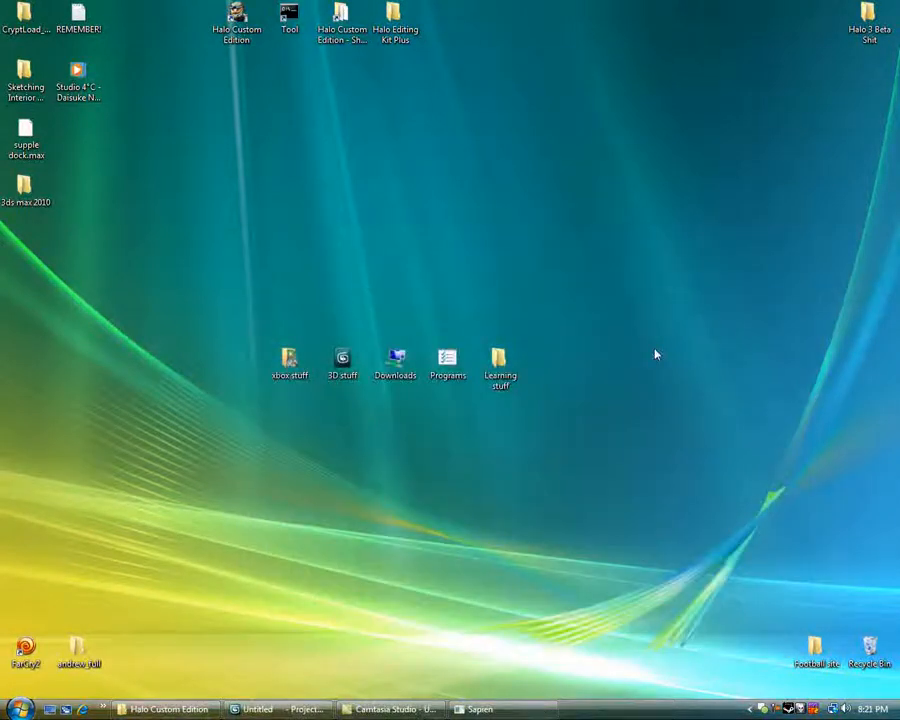
drag(282, 38, 436, 223)
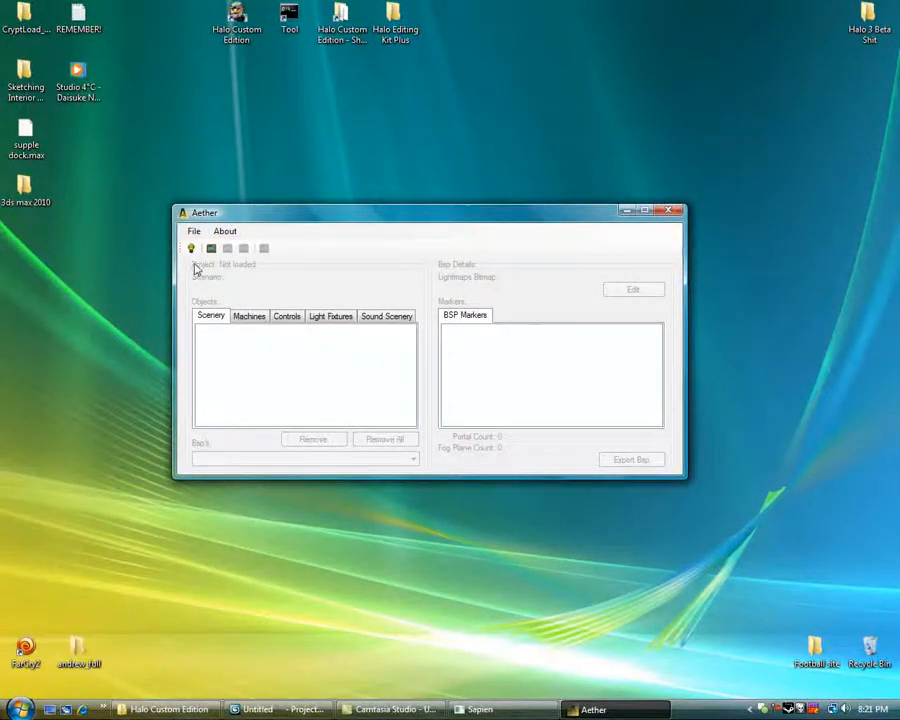
Create a new Aether project from lightmap_tut.scenario in the lightmap_tut tags folder and save it as lightmap_tut.
click(192, 234)
click(207, 253)
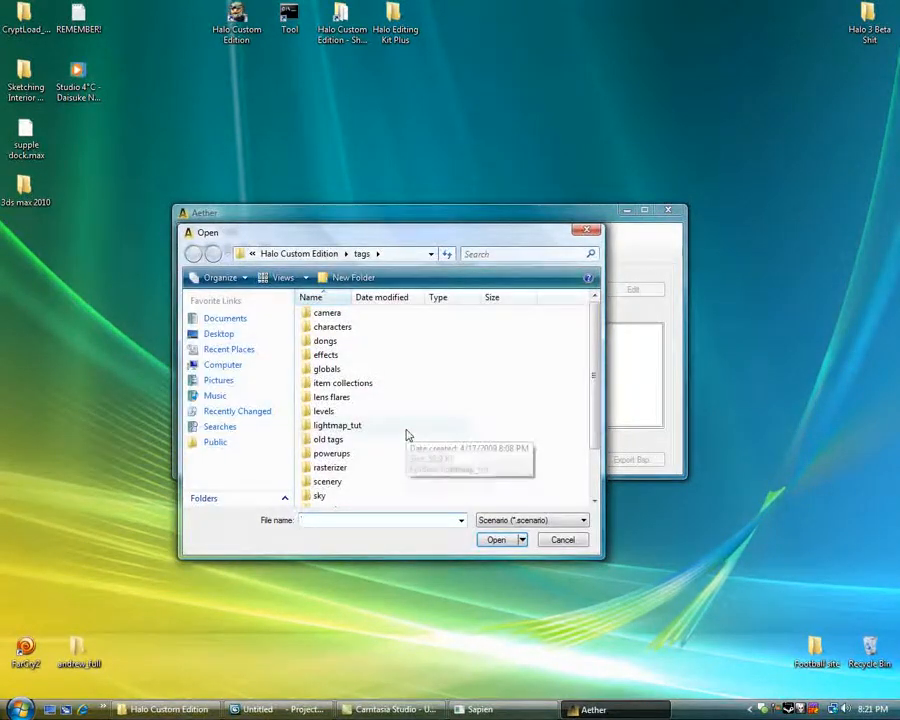
double_click(347, 425)
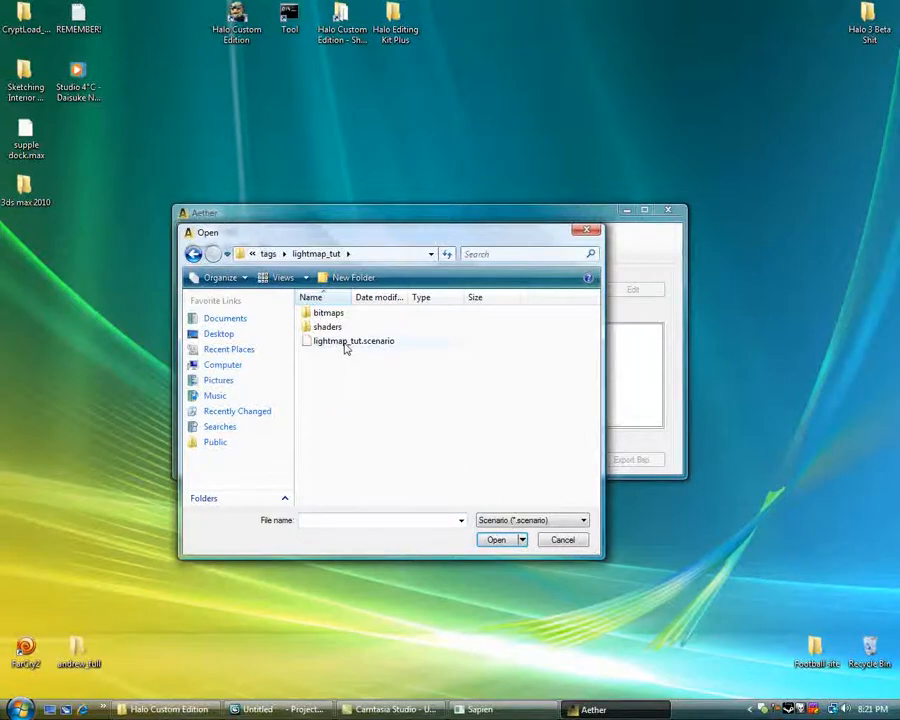
double_click(345, 345)
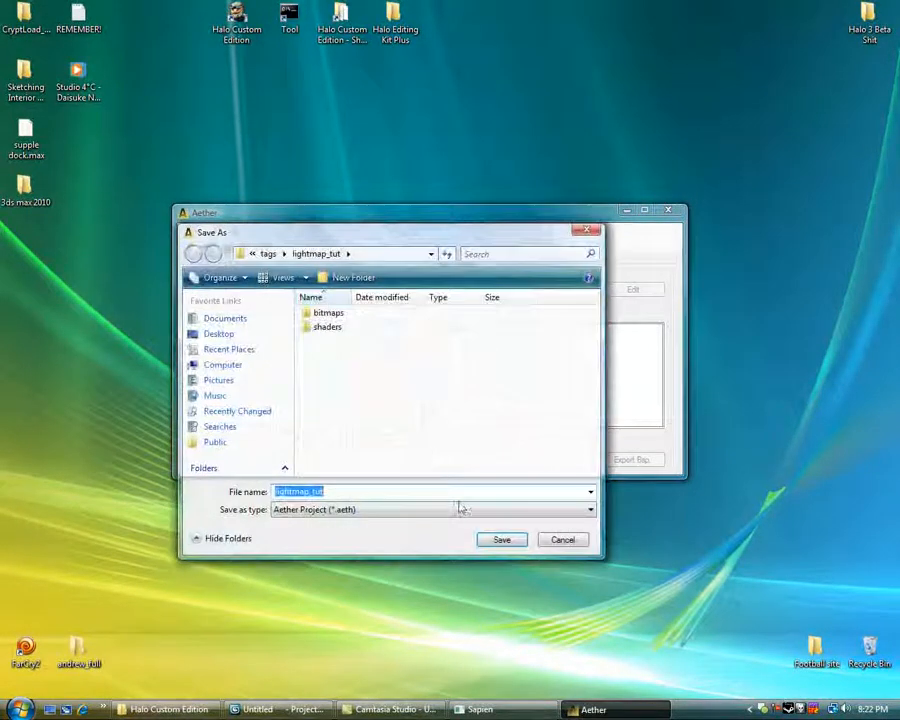
click(500, 540)
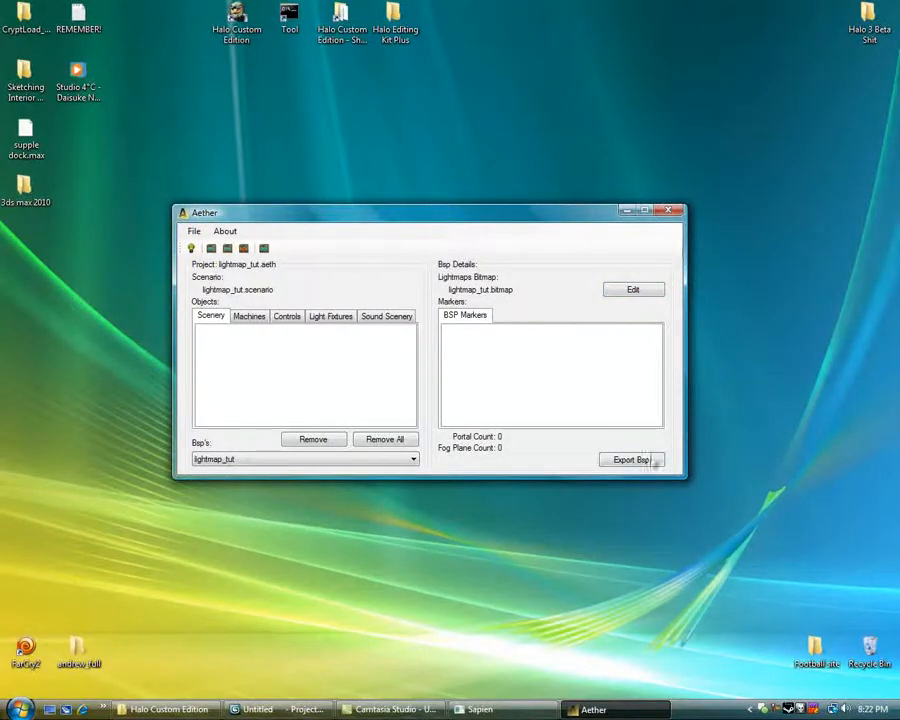
Export the lightmap_tut BSP and lightmap meshes as OBJ files with all bitmaps and lightmaps as PNG, and close Aether.
click(631, 460)
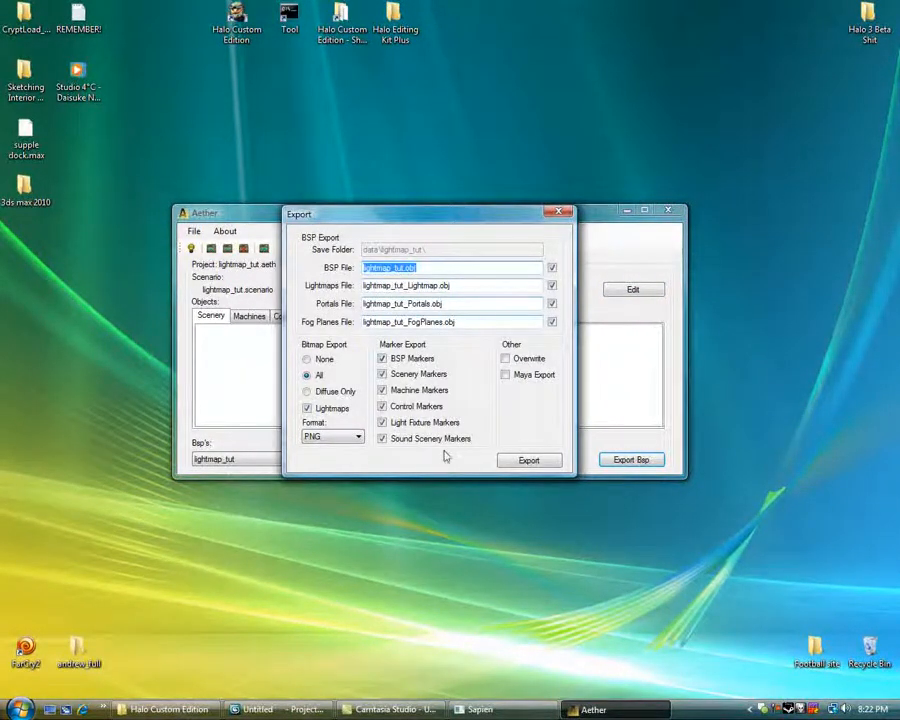
click(528, 462)
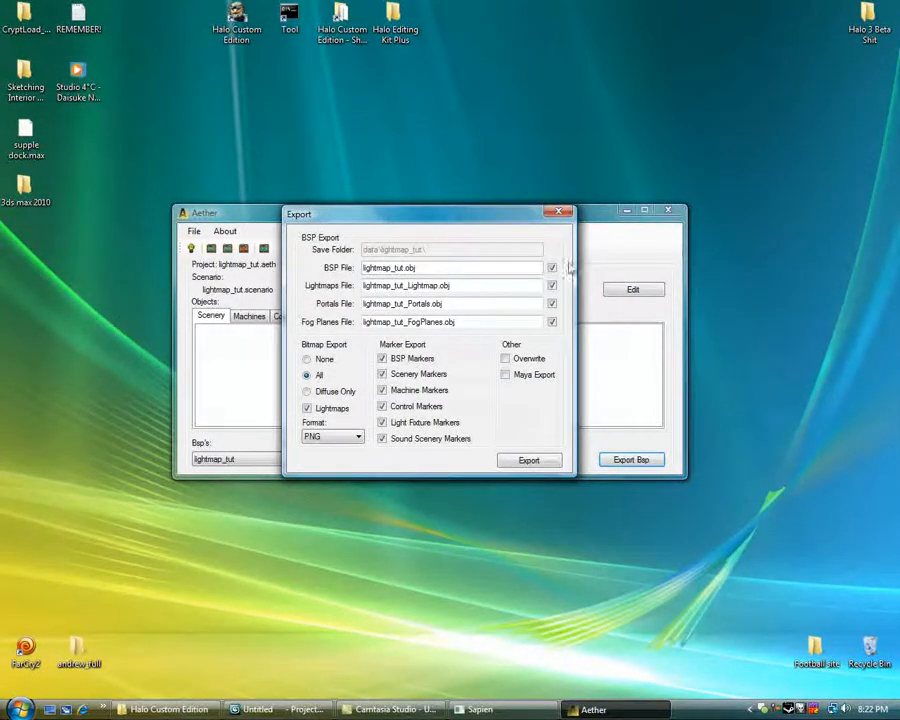
click(557, 214)
drag(428, 227, 899, 258)
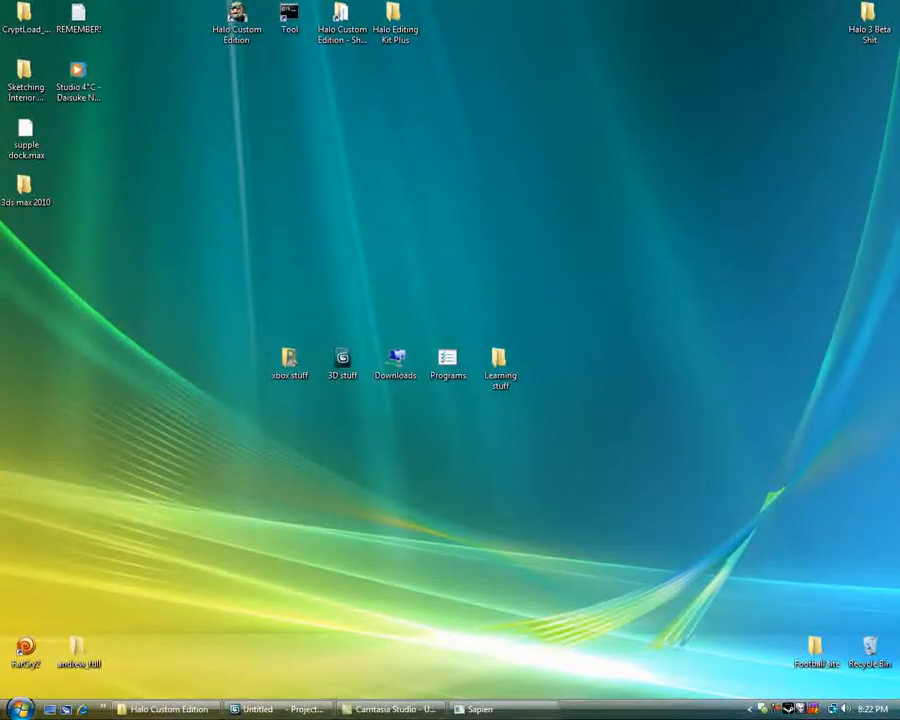
Switch to 3ds Max and reset the scene without saving the existing changes.
click(288, 709)
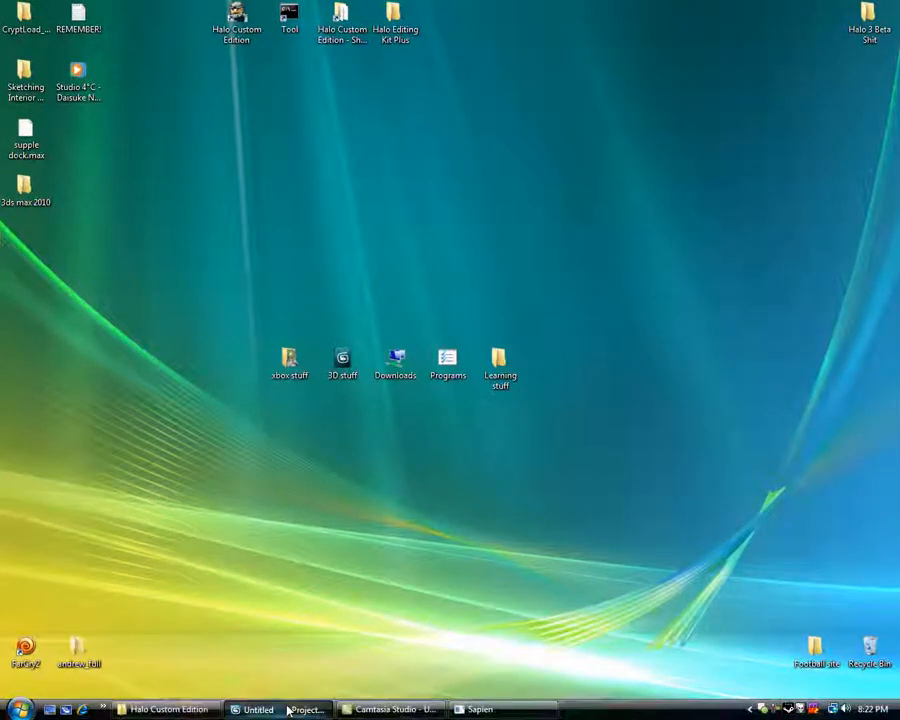
scroll(464, 410, down, 4)
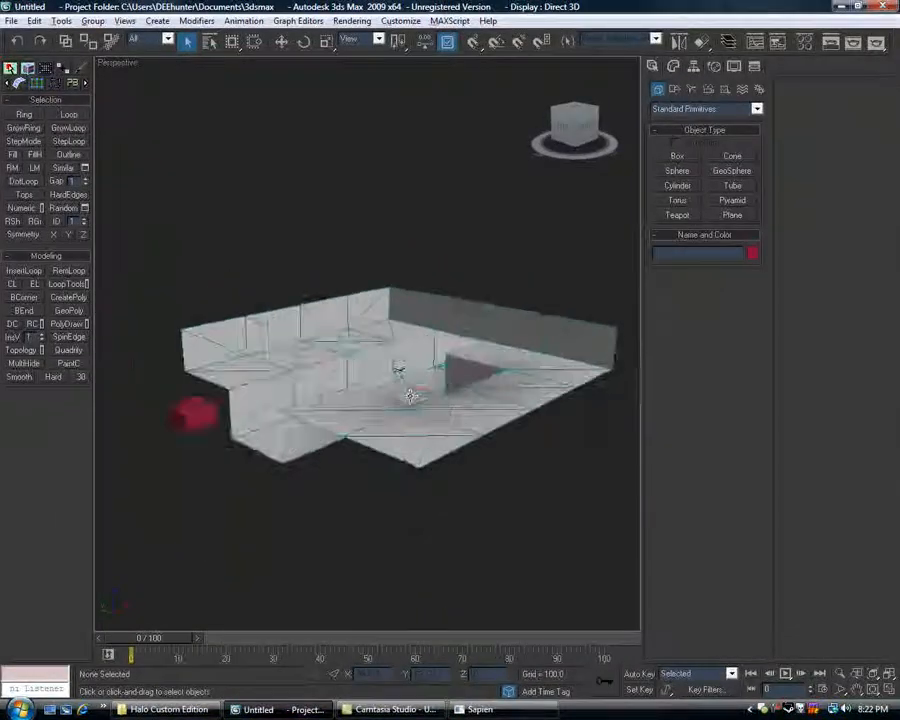
mouse_move(410, 396)
alt+middle_down()
mouse_move(279, 460)
mouse_move(458, 412)
mouse_move(414, 380)
alt+middle_up()
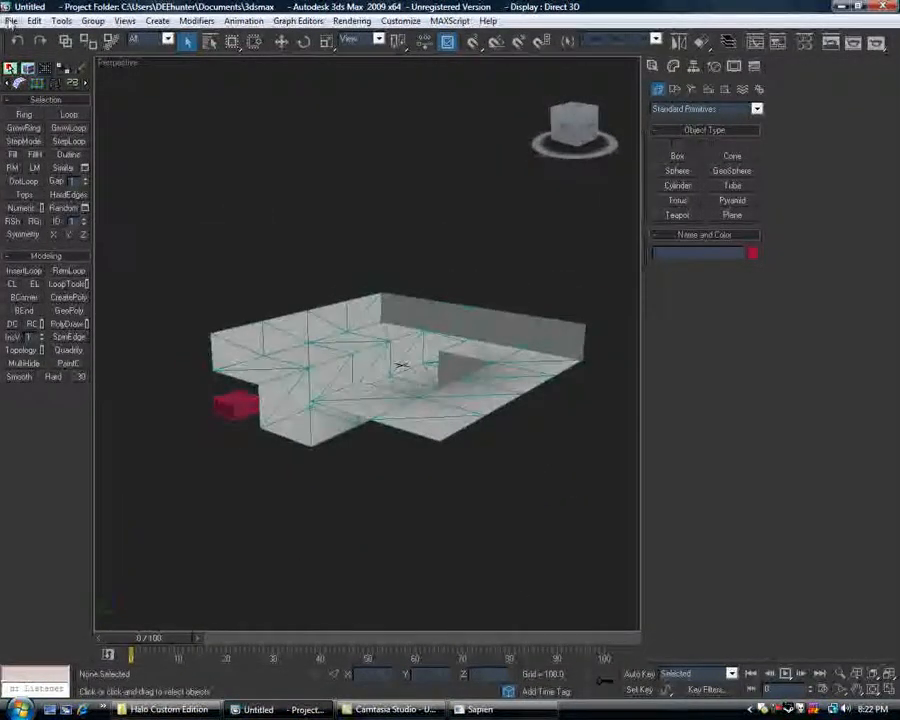
click(10, 20)
click(30, 66)
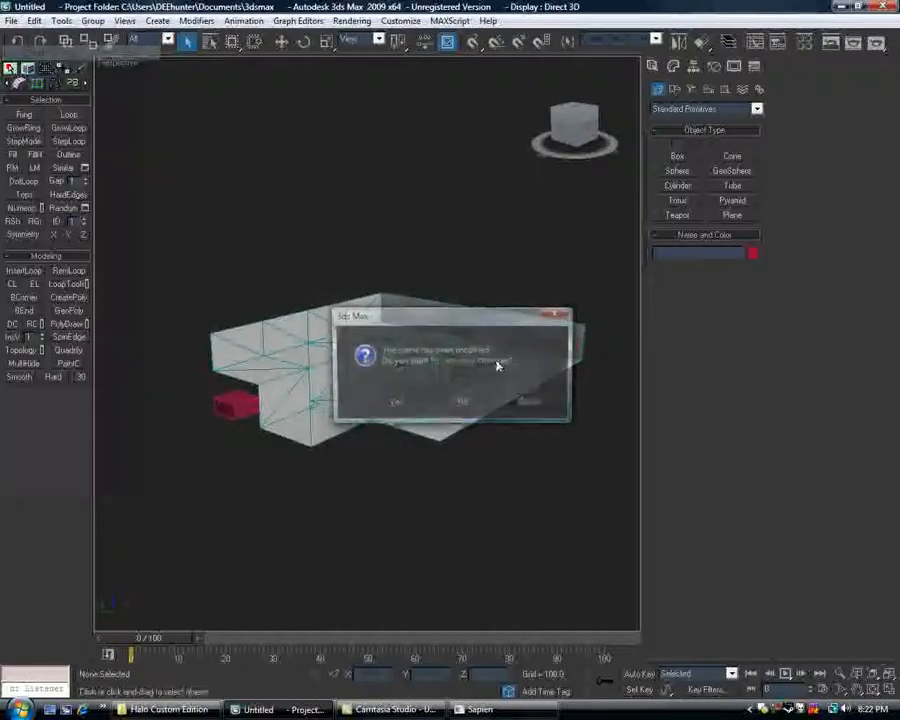
click(456, 400)
click(405, 375)
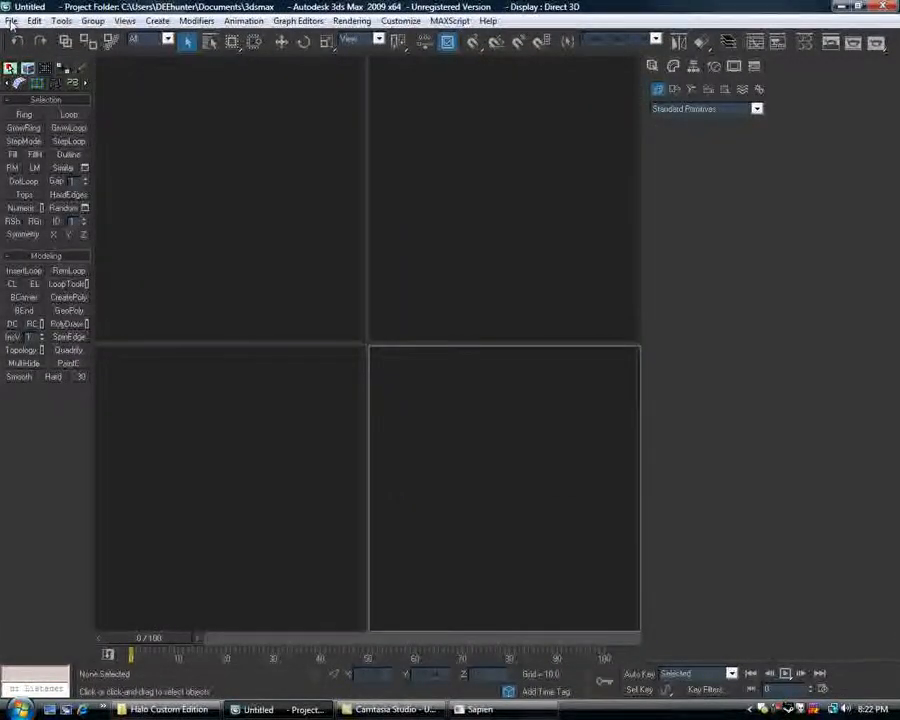
Start a file import and browse from the desktop's Halo Custom Edition shortcut to the Lightmap_tut folder inside data.
click(10, 20)
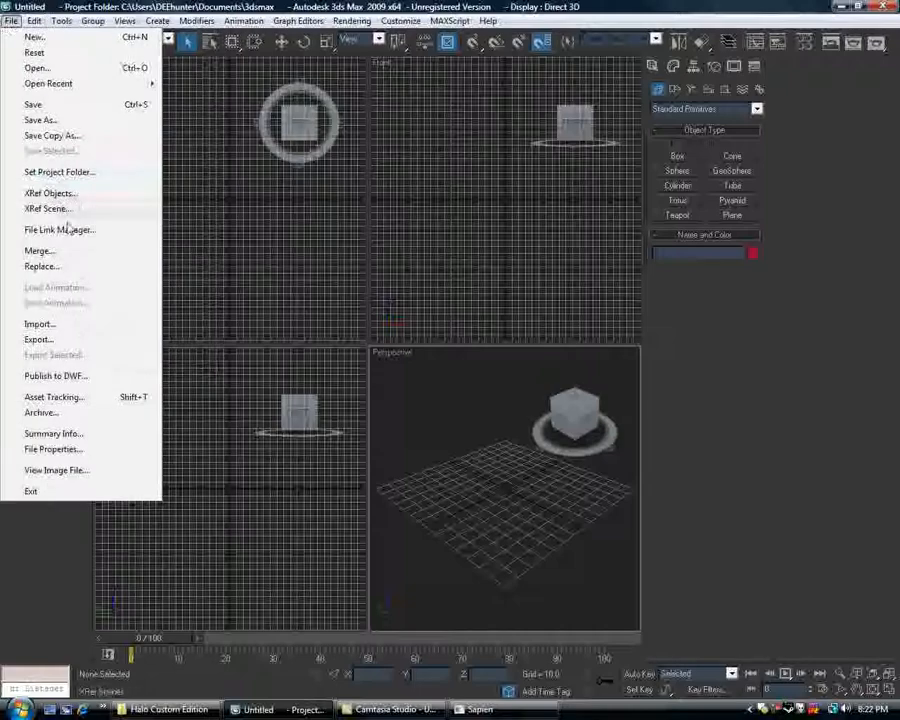
click(67, 328)
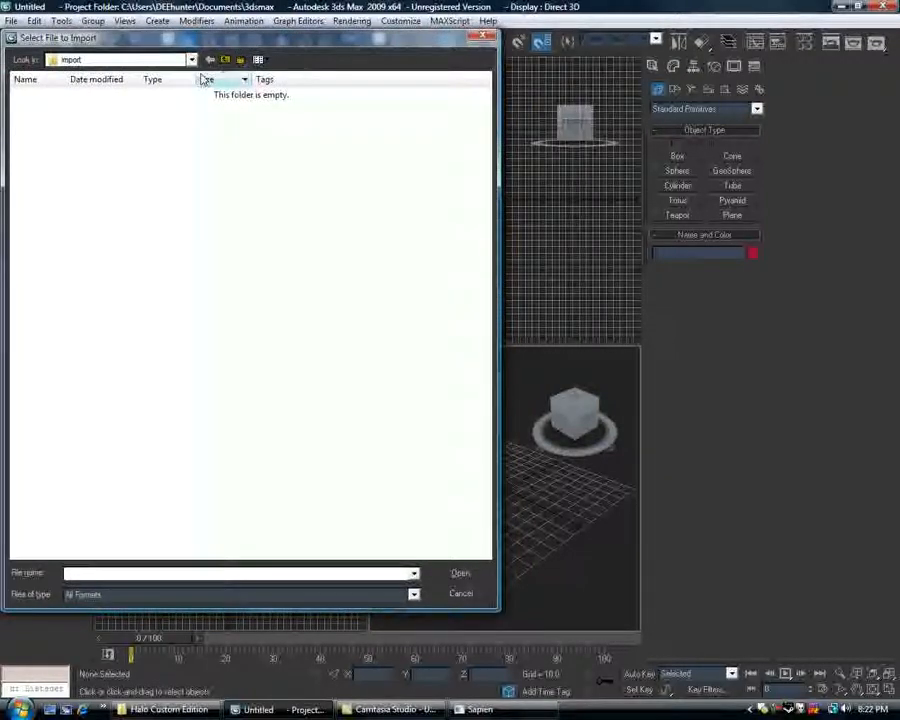
click(192, 61)
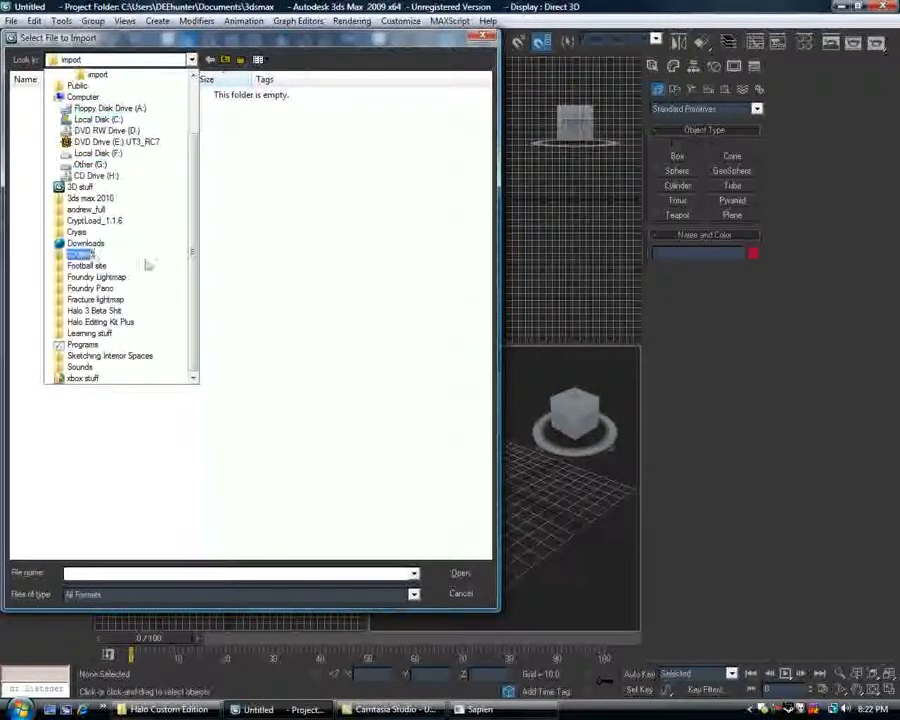
scroll(147, 235, up, 2)
click(75, 86)
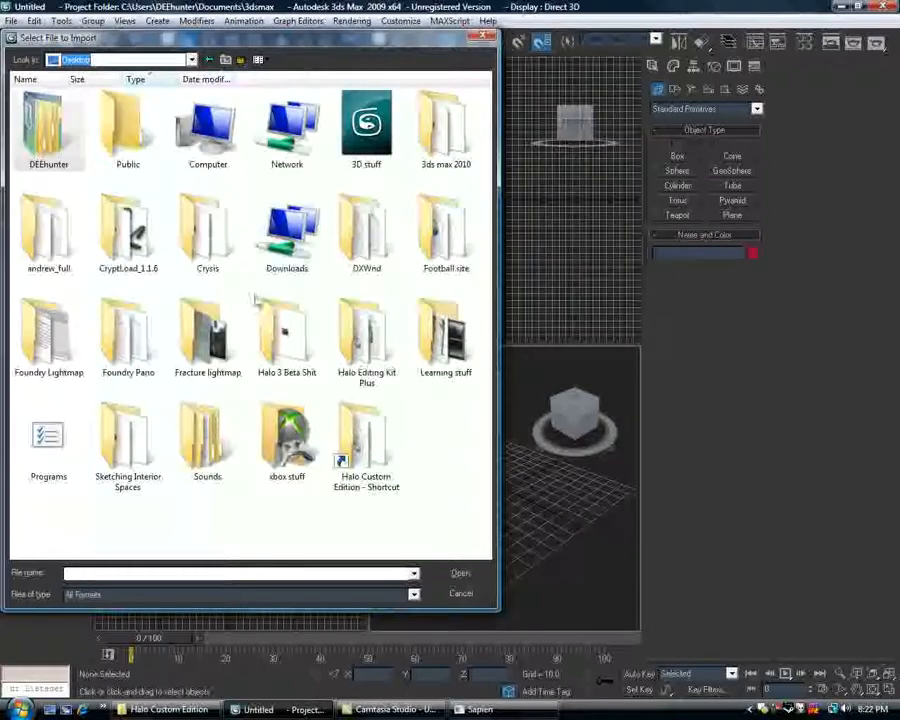
double_click(352, 425)
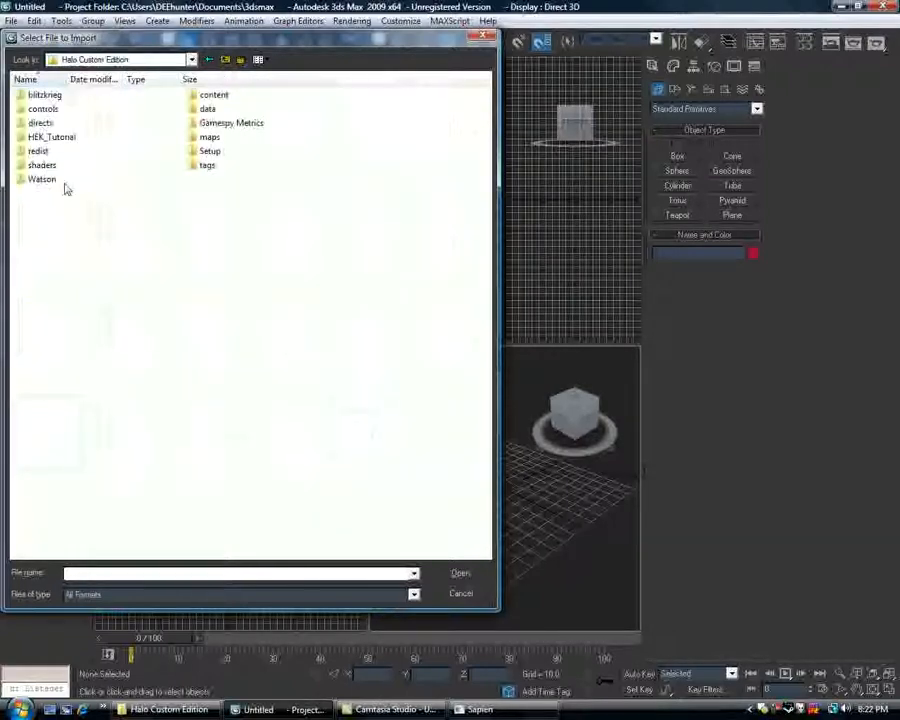
double_click(207, 109)
double_click(184, 117)
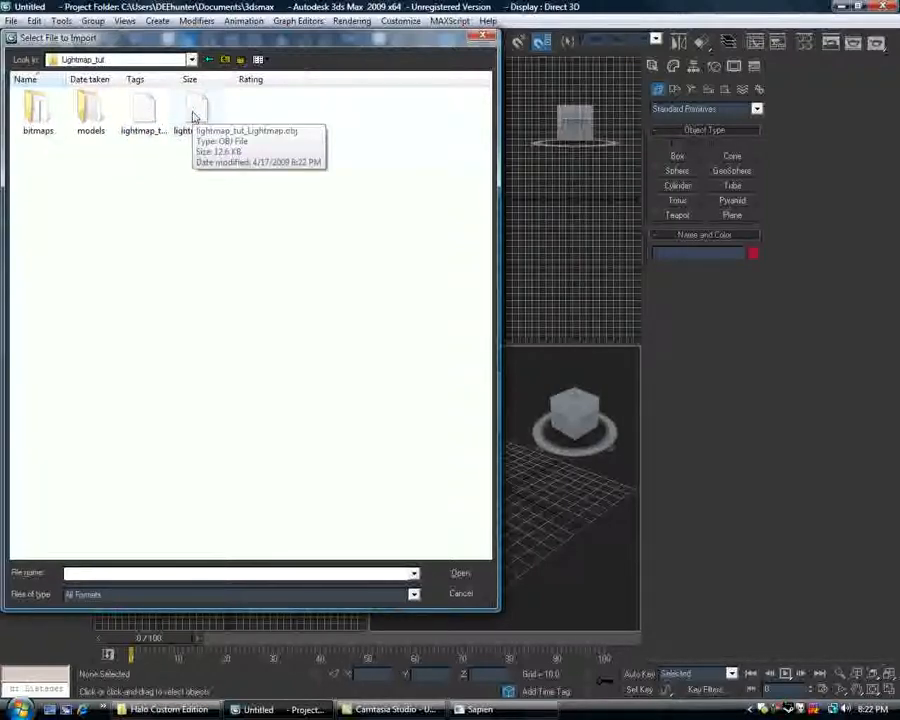
Import lightmap_tut_Lightmap.obj with the existing OBJ import options, minimizing the Norton Internet Security alert.
double_click(195, 117)
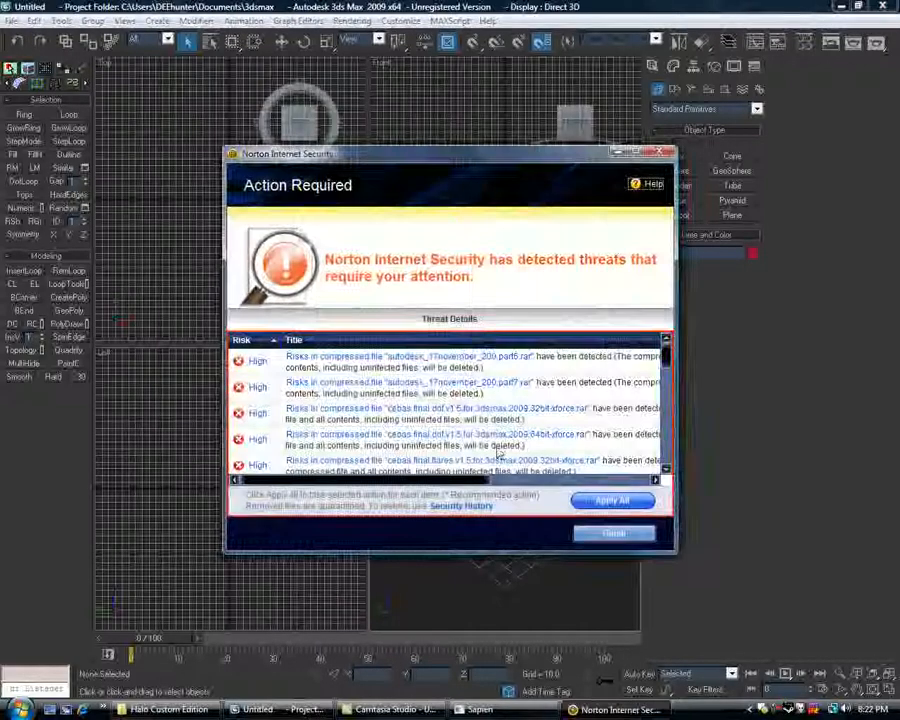
click(616, 152)
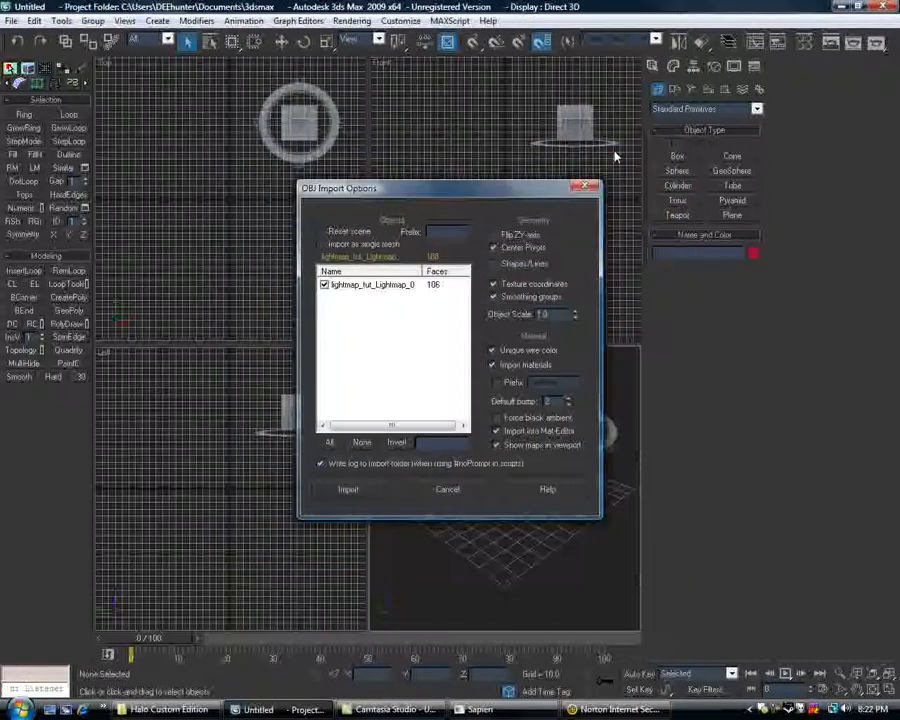
click(347, 490)
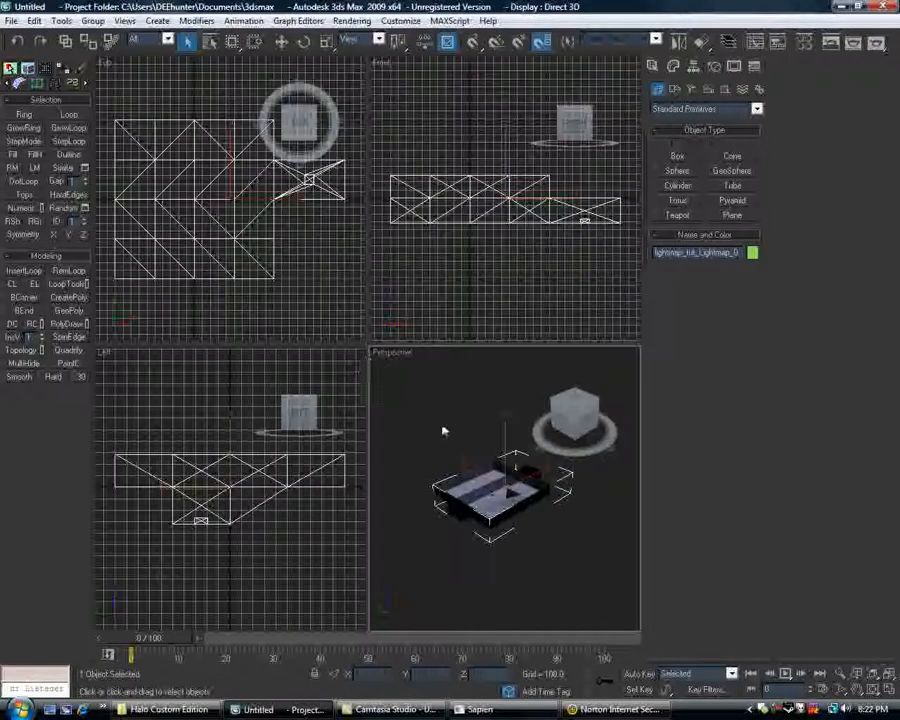
Maximize the Perspective viewport and examine the imported lightmap mesh from inside and from above.
click(889, 692)
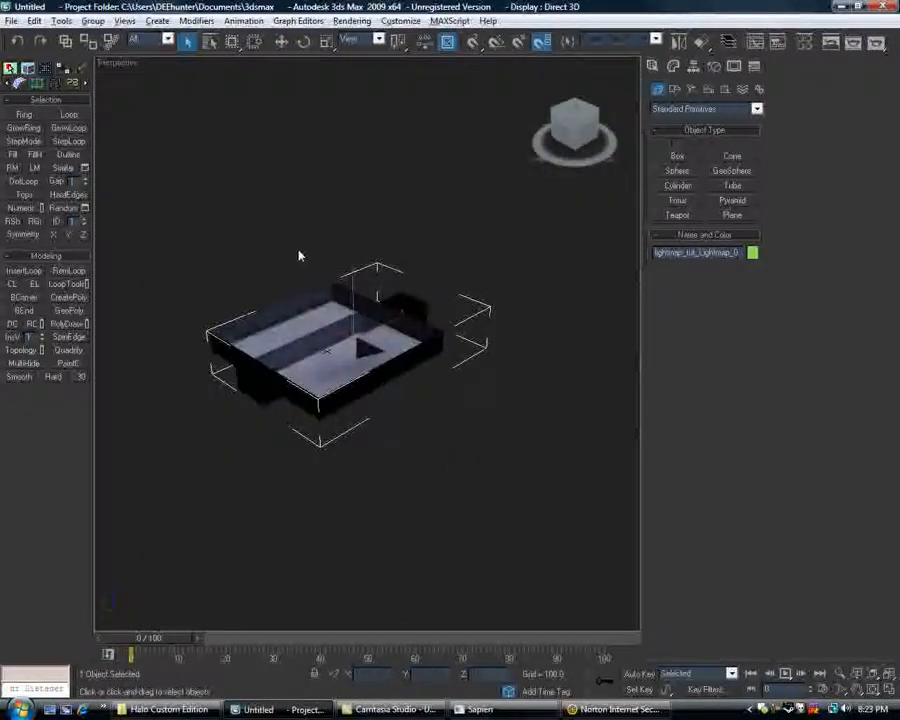
alt+middle_drag(300, 256, 561, 242)
scroll(328, 287, up, 7)
scroll(308, 319, down, 4)
scroll(366, 342, up, 5)
scroll(290, 366, up, 3)
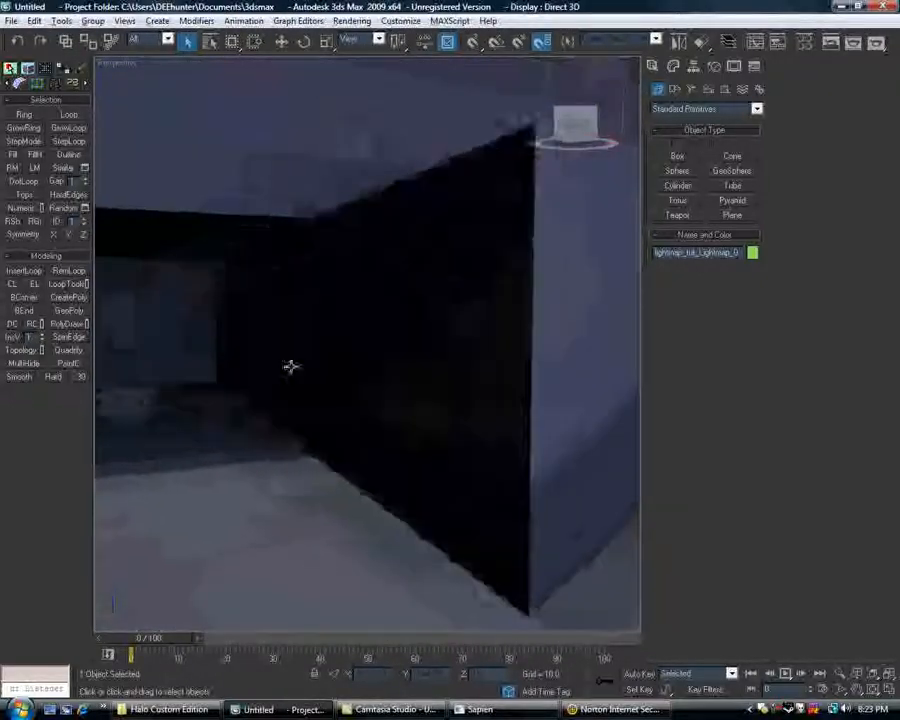
alt+middle_drag(290, 366, 433, 312)
scroll(449, 264, up, 5)
scroll(449, 264, down, 4)
scroll(392, 313, down, 6)
scroll(395, 316, up, 4)
scroll(418, 368, down, 4)
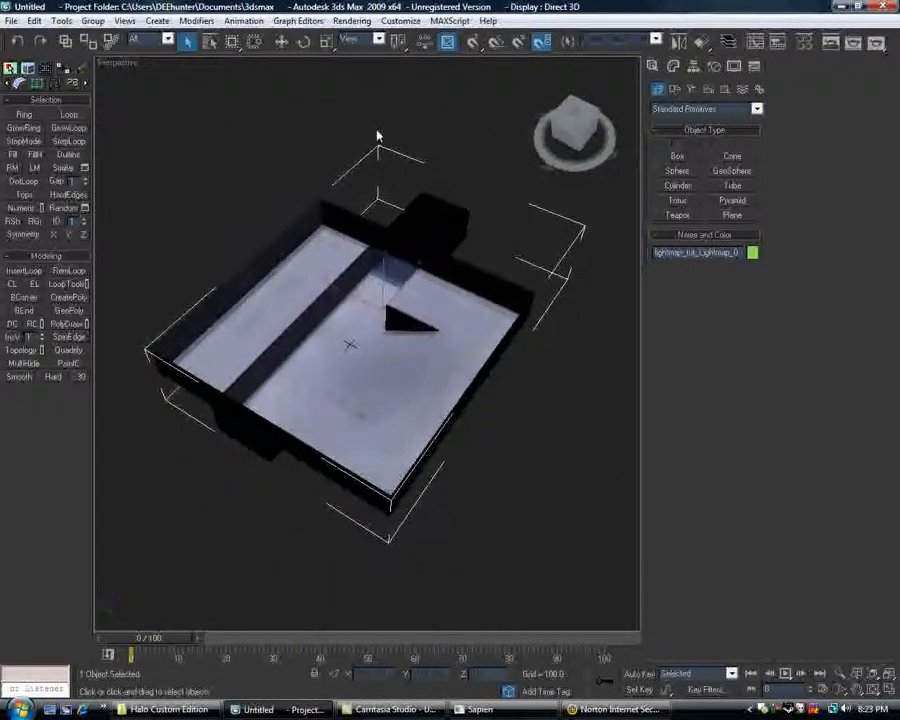
middle_drag(402, 164, 392, 187)
scroll(397, 190, up, 5)
scroll(396, 190, down, 3)
scroll(392, 187, down, 2)
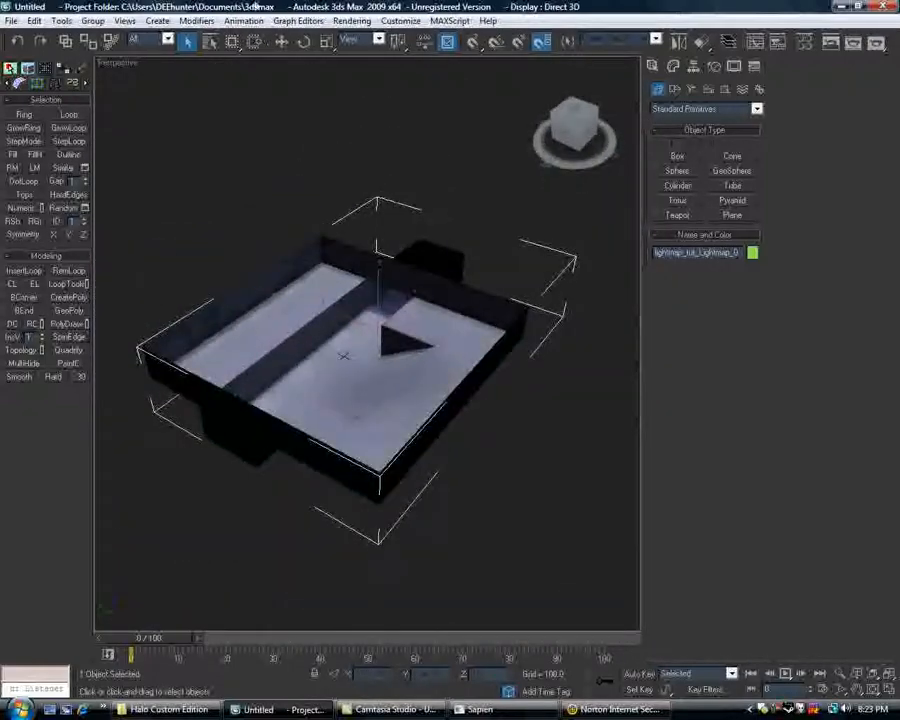
Assign V-Ray DEMO 1.50.SP2 as the production renderer and close the render setup.
click(352, 21)
click(366, 53)
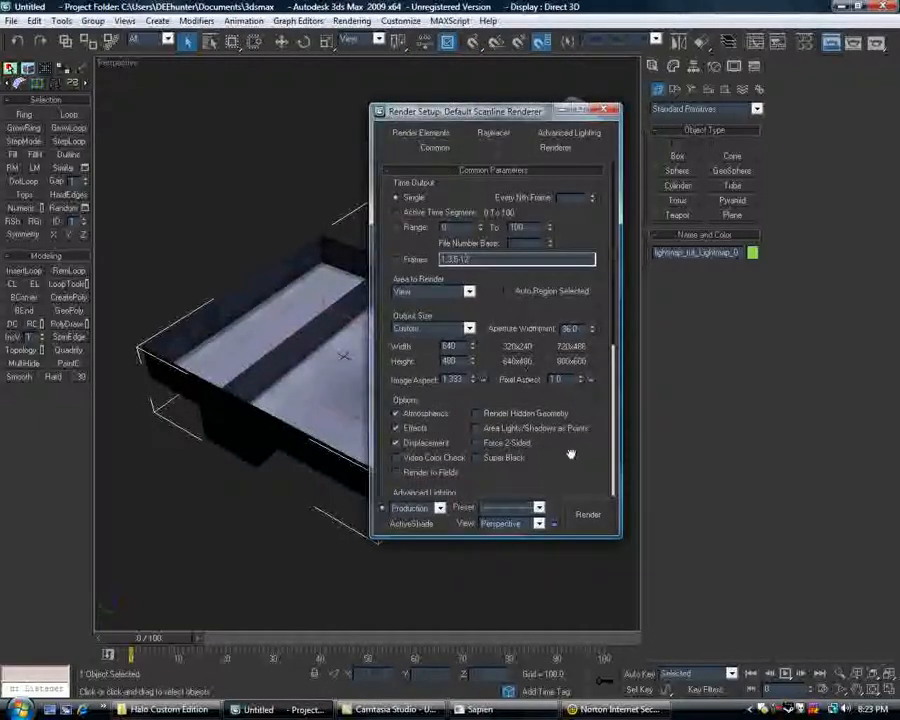
scroll(570, 452, down, 5)
click(520, 488)
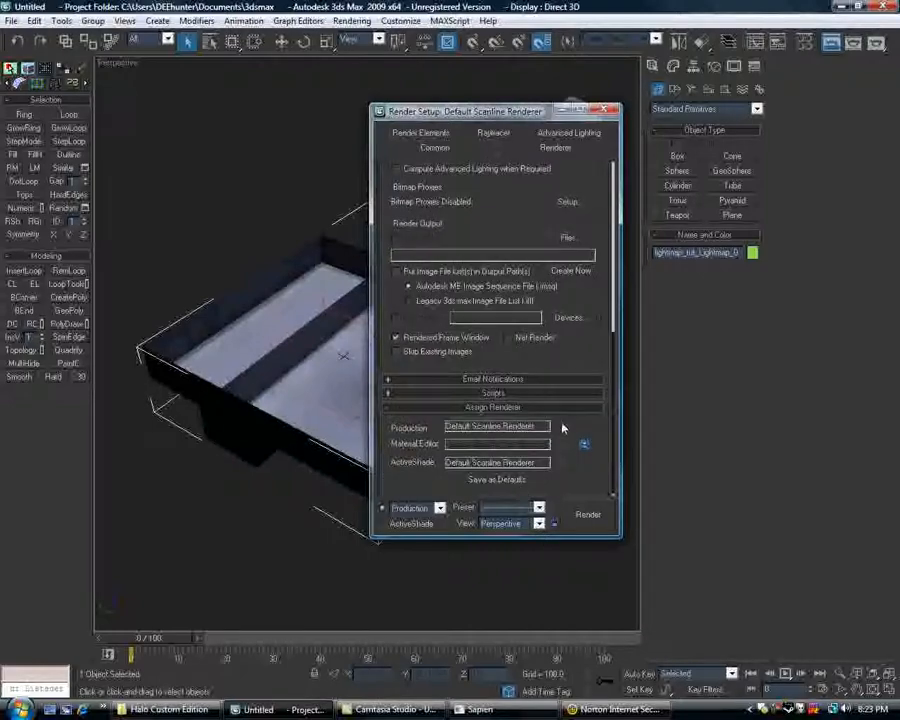
click(580, 428)
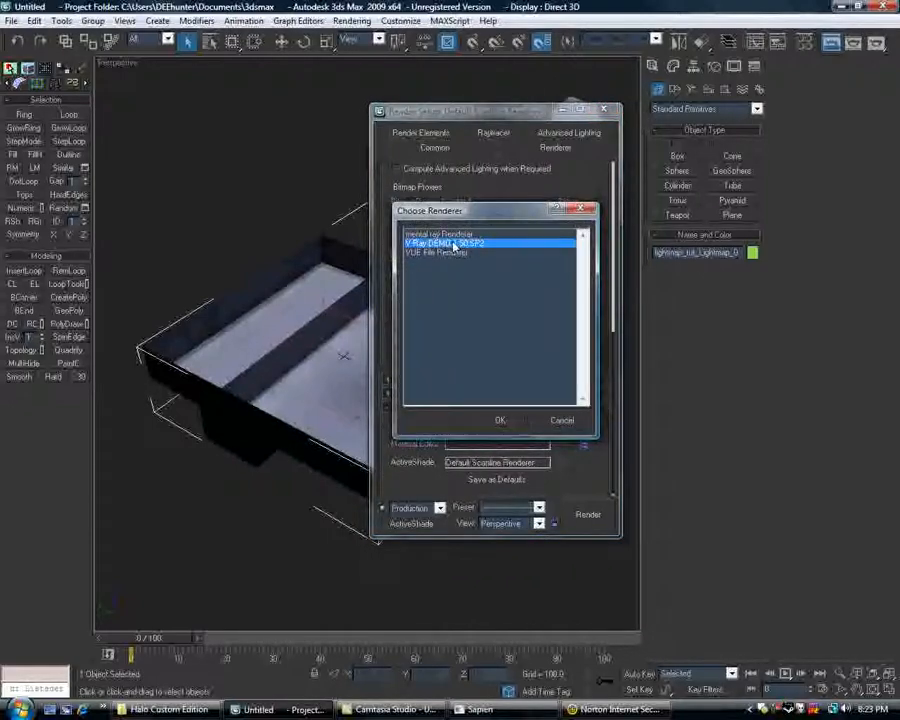
double_click(453, 245)
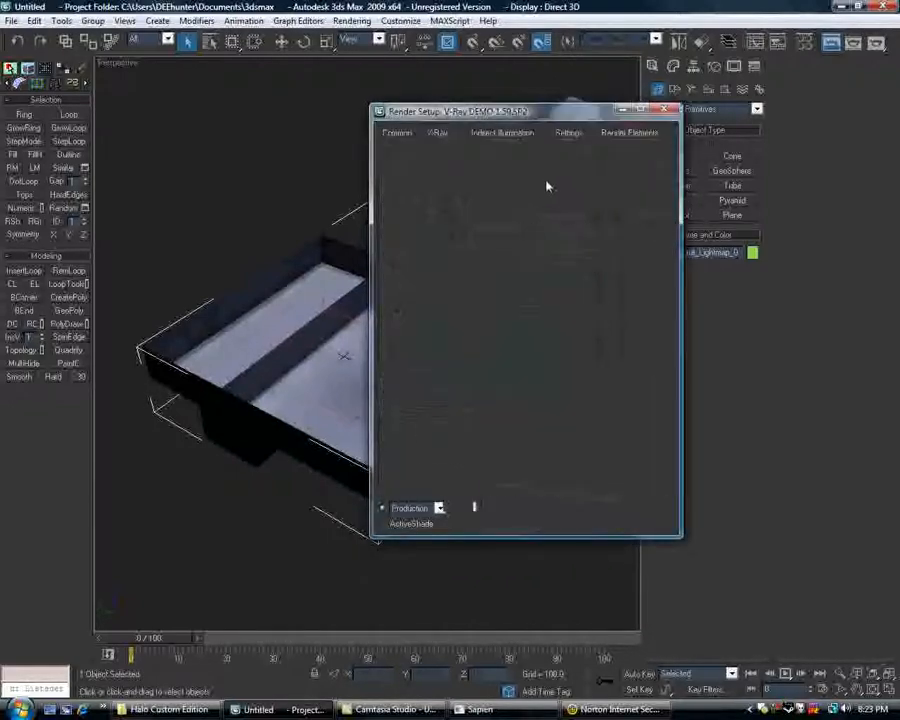
click(680, 111)
Change the second material slot, 02 - Default, to a VRayMtl and apply it to the lightmap mesh.
middle_drag(430, 243, 432, 243)
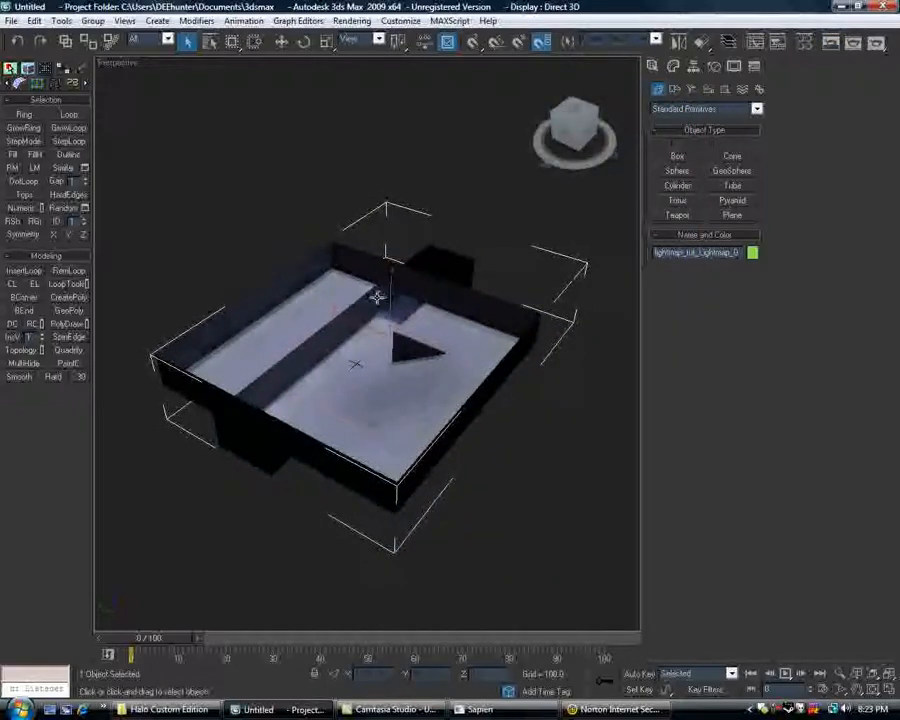
key(m)
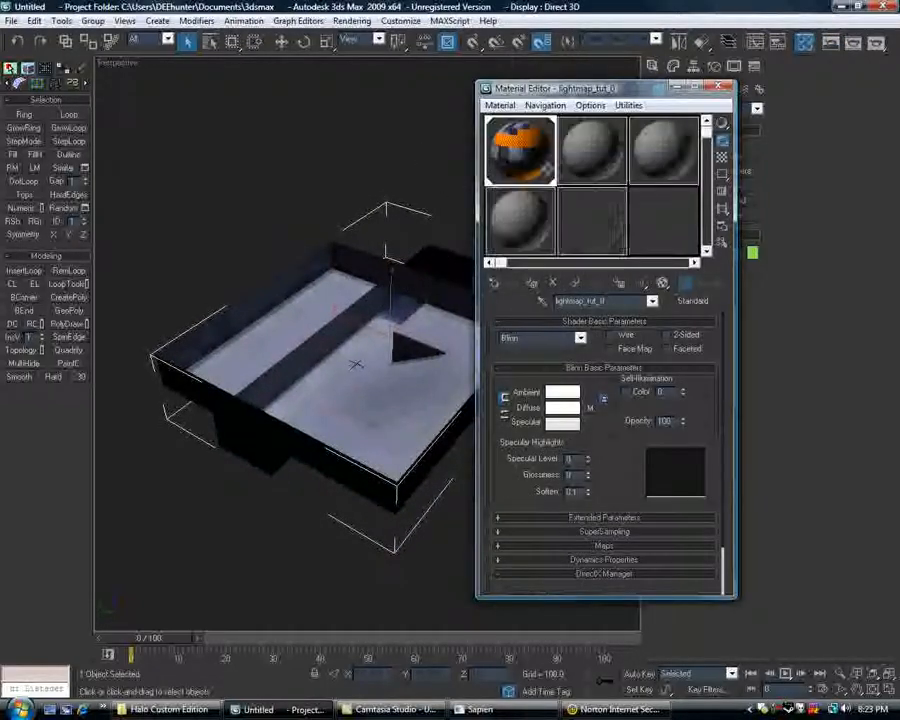
click(657, 186)
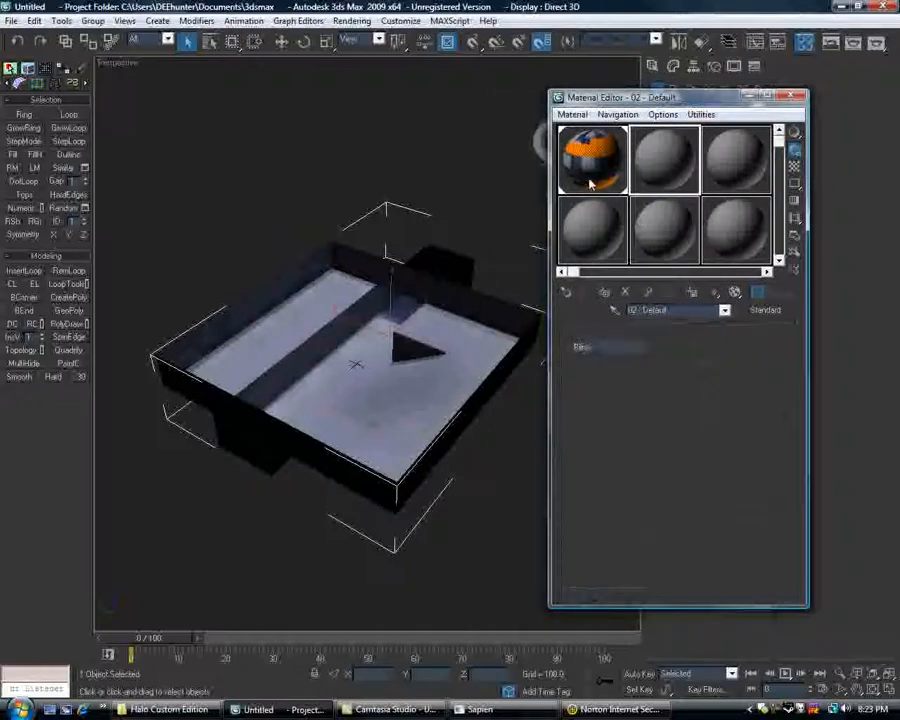
click(762, 310)
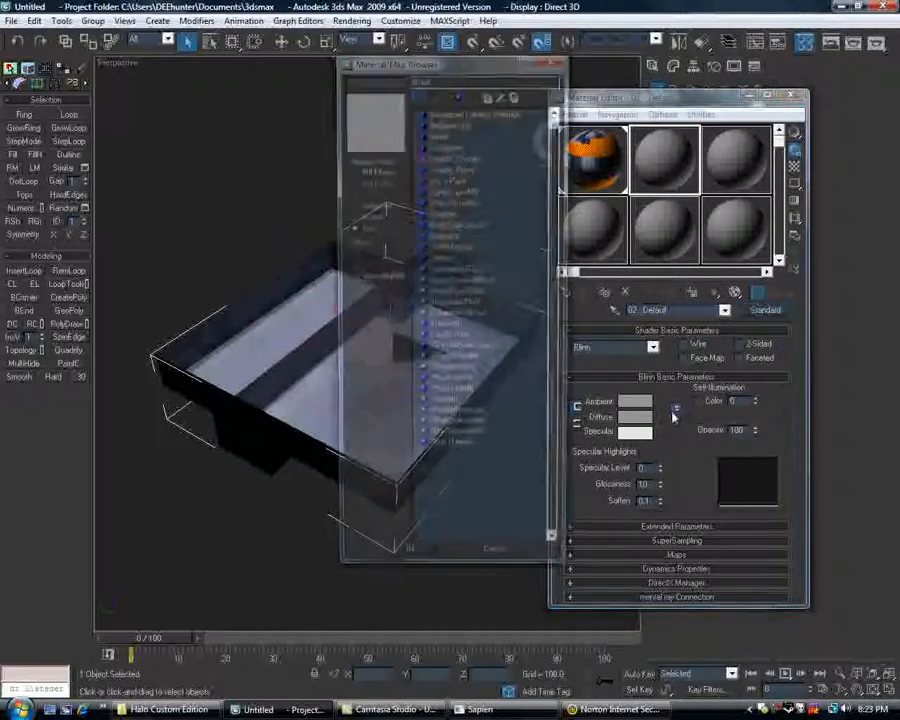
double_click(441, 407)
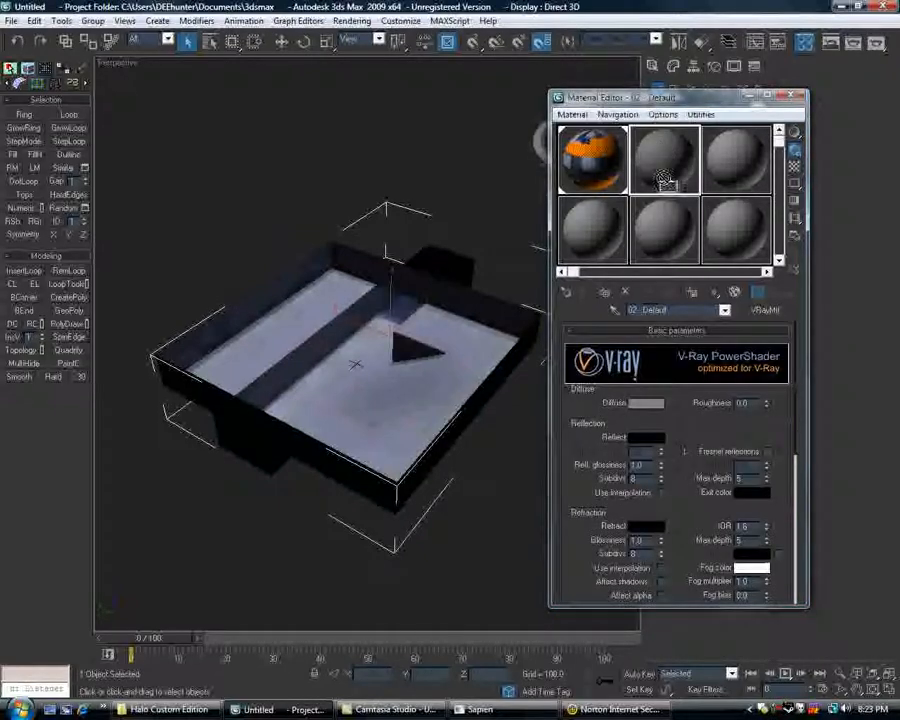
drag(663, 181, 443, 346)
Set the VRayMtl's diffuse color to pure white (255, 255, 255) and close the Material Editor.
scroll(443, 346, up, 3)
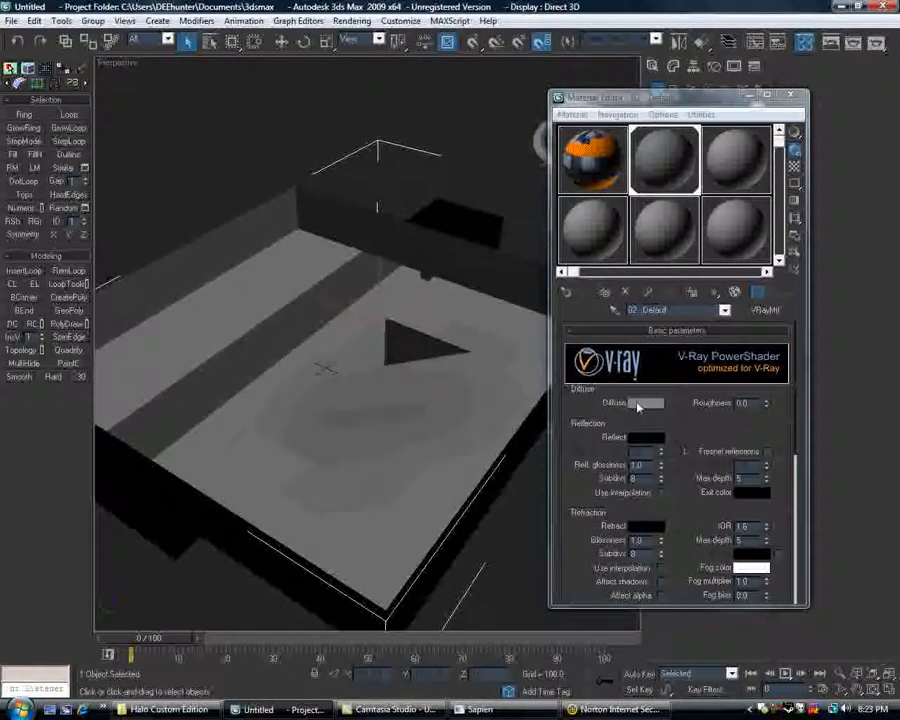
click(637, 404)
click(283, 193)
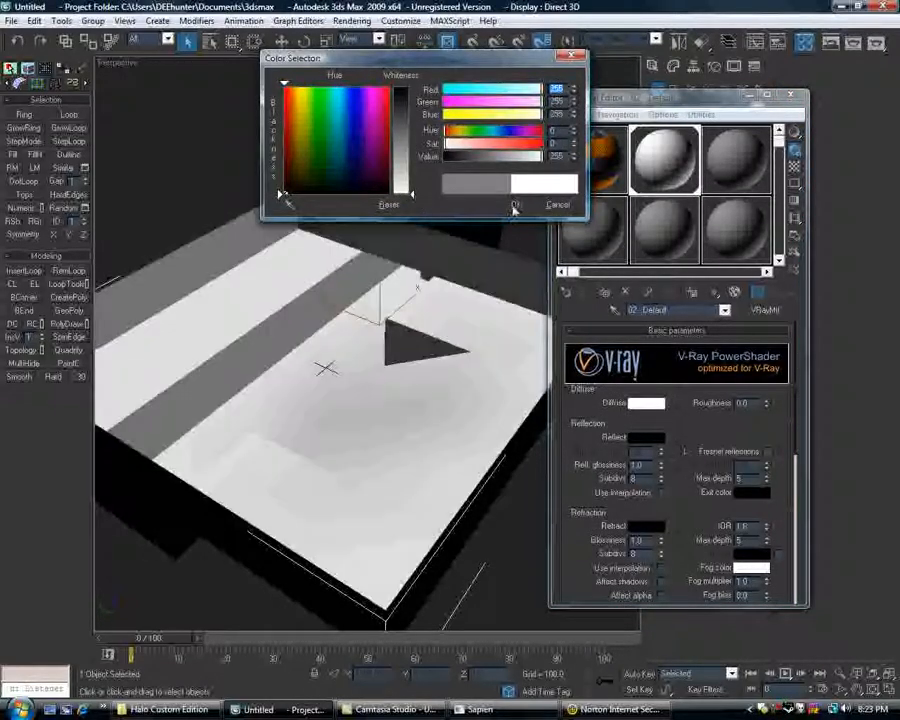
click(514, 205)
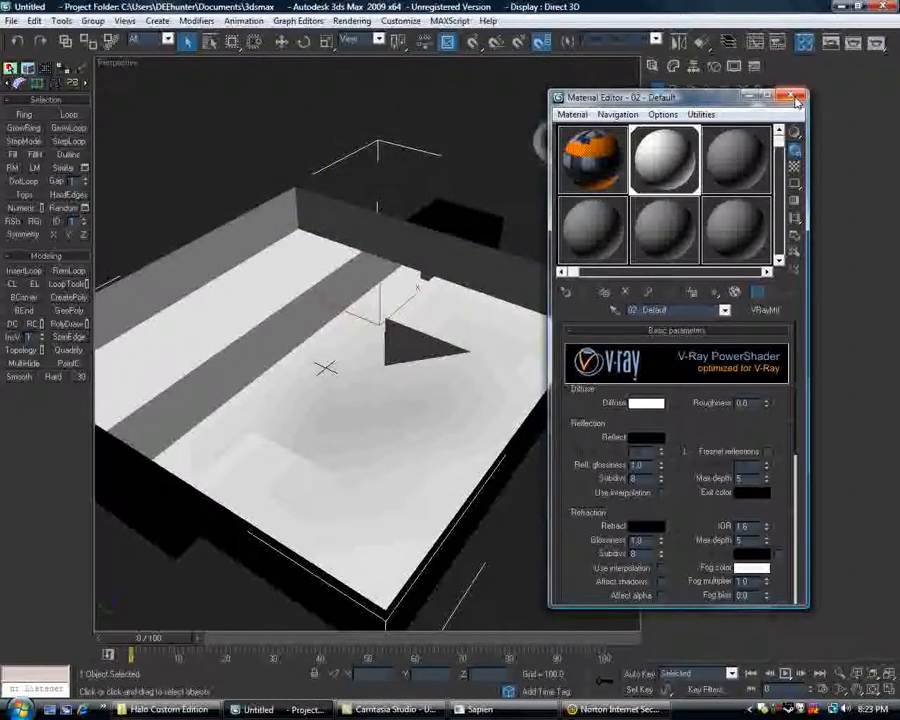
click(797, 101)
Reopen the render setup and turn on V-Ray indirect illumination (GI).
alt+middle_drag(450, 213, 385, 162)
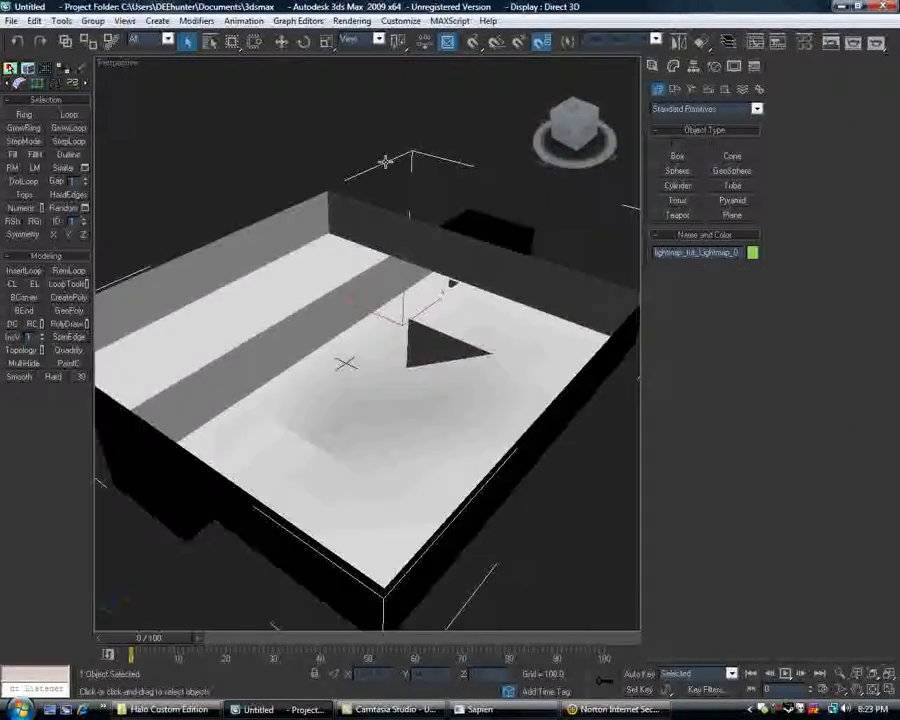
click(345, 23)
click(375, 53)
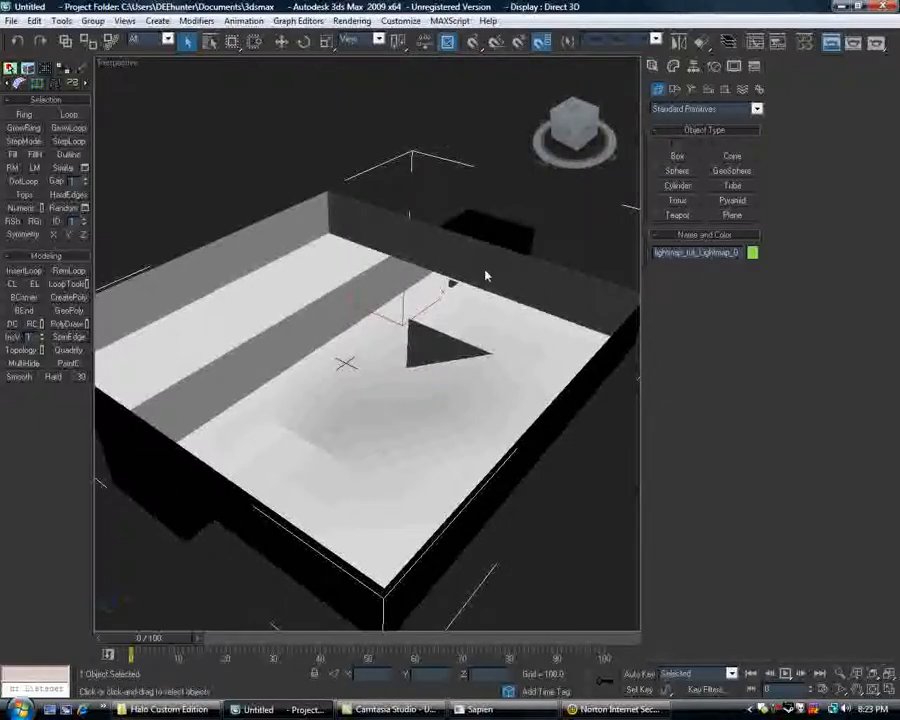
click(502, 132)
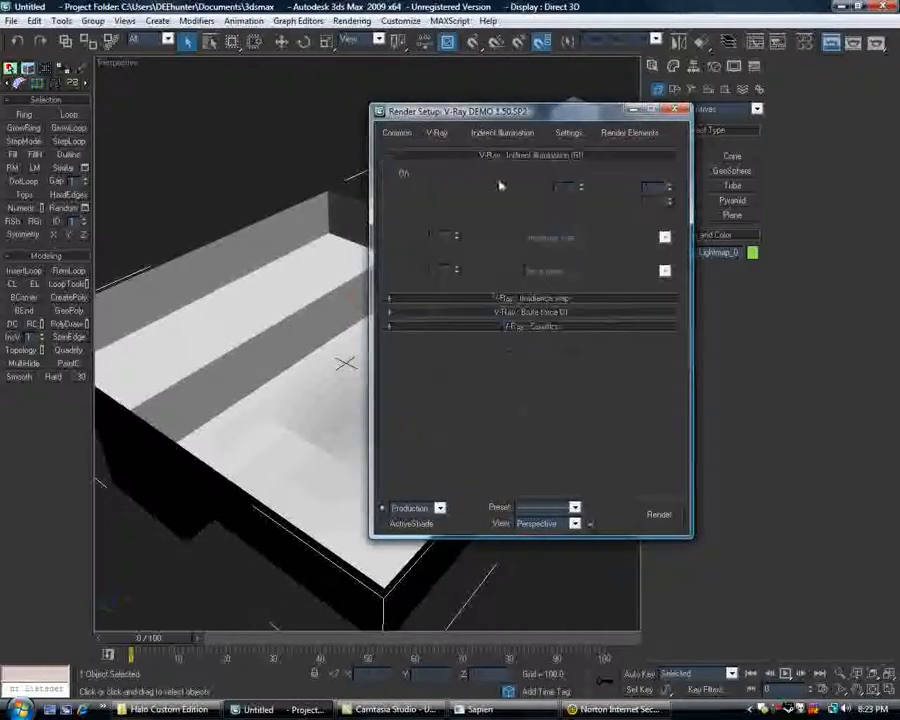
click(399, 174)
Enable Show calc. phase for the V-Ray irradiance map and set its preset to Very low.
click(512, 298)
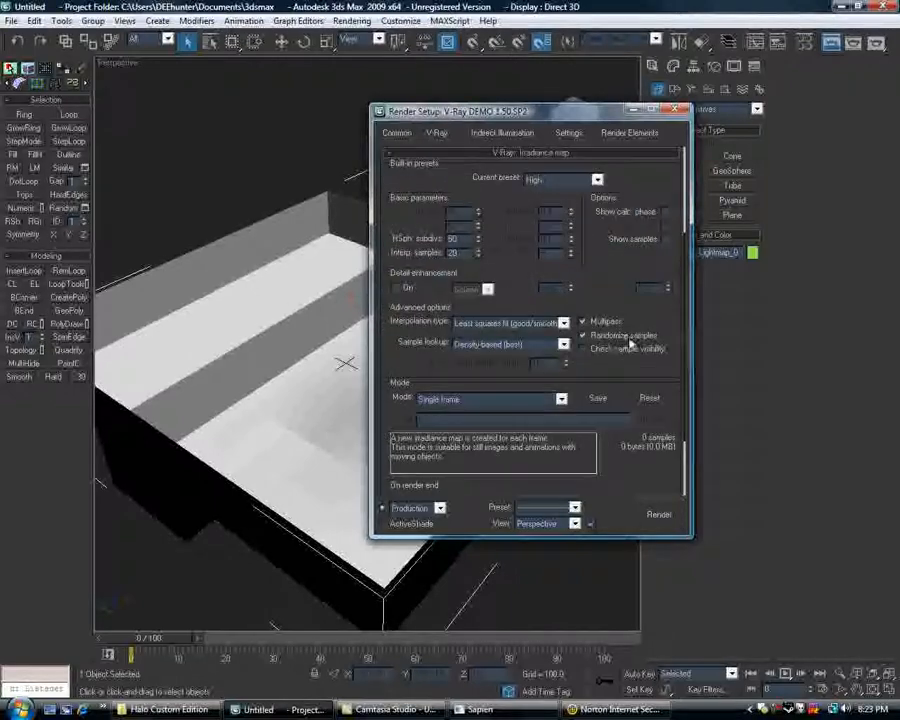
drag(642, 318, 643, 332)
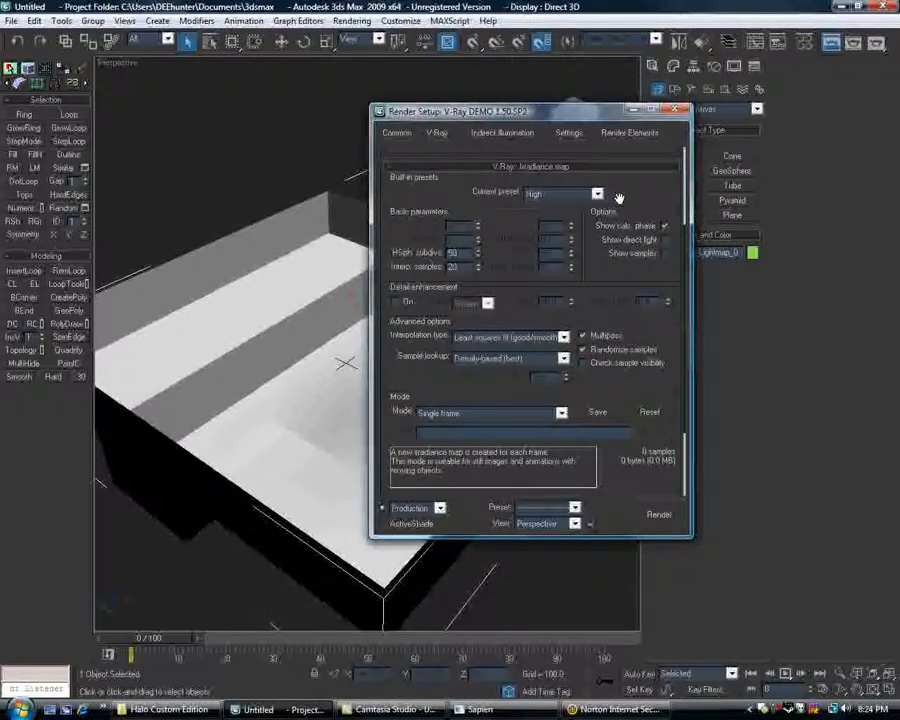
mouse_move(619, 198)
mouse_down()
mouse_move(619, 102)
mouse_move(620, 219)
mouse_up()
click(597, 216)
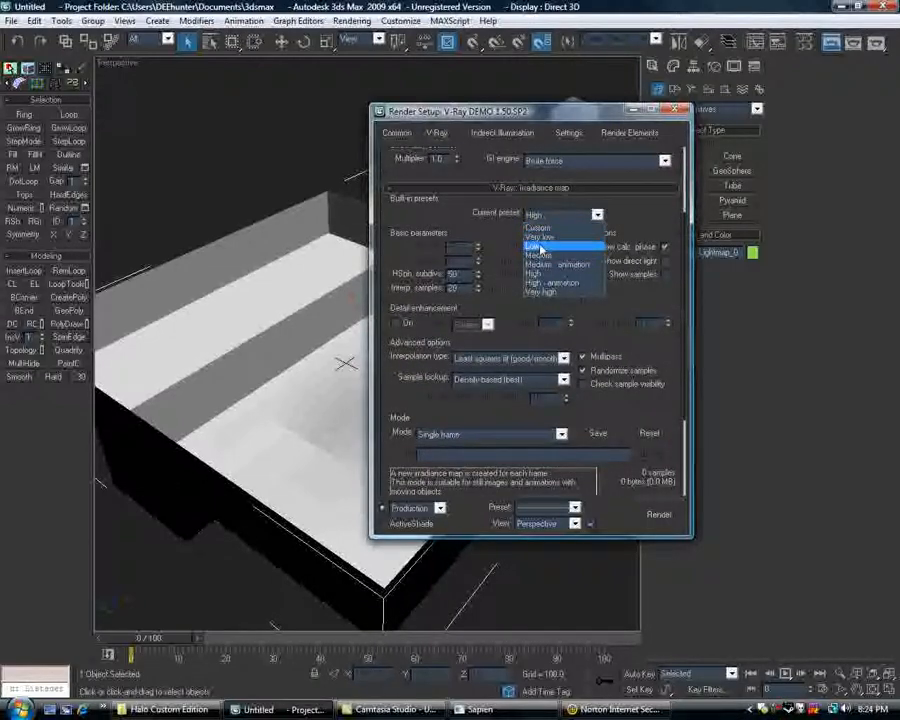
click(590, 237)
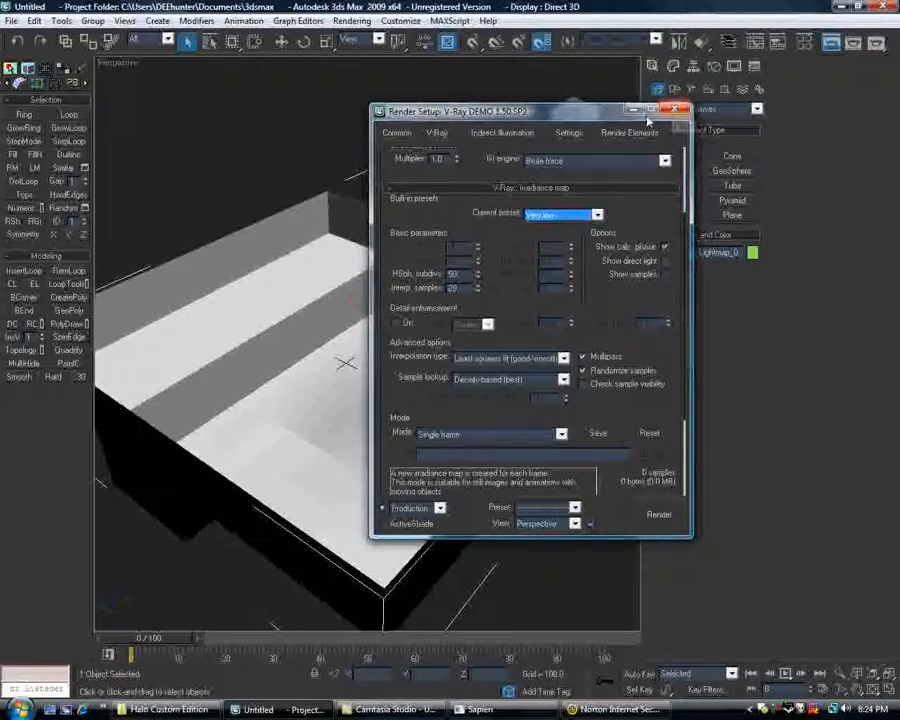
Turn on the GI Environment (skylight) override in the V-Ray environment settings.
click(438, 133)
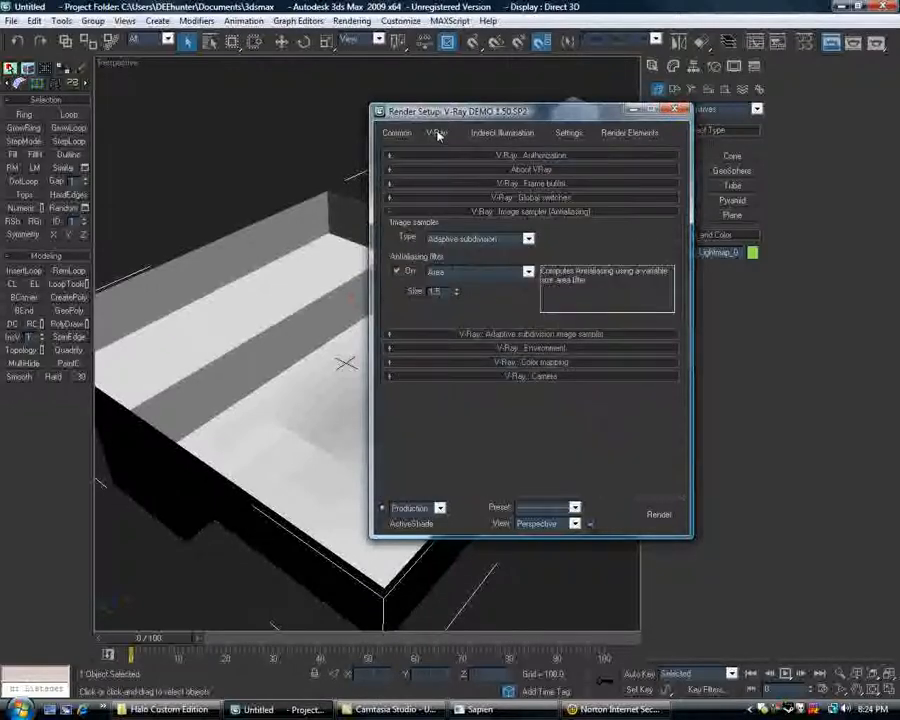
click(540, 348)
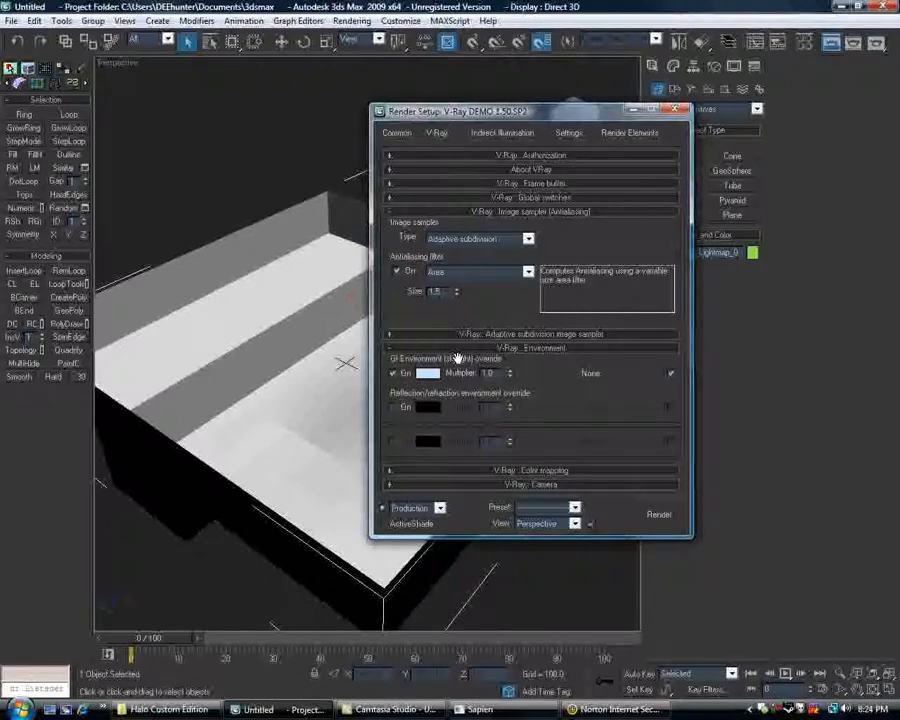
alt+middle_drag(305, 360, 312, 354)
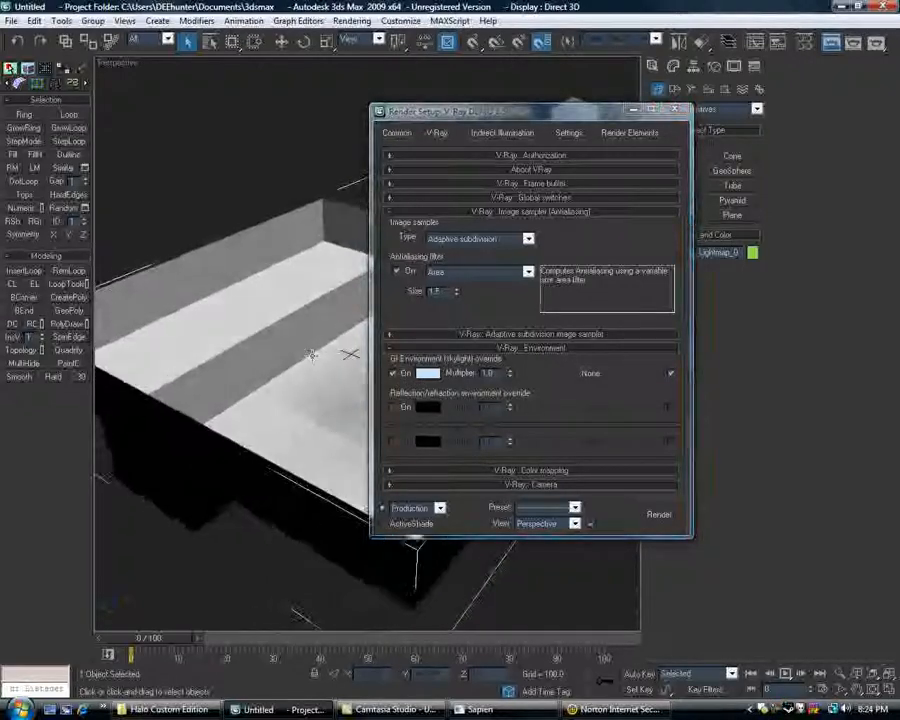
Test-render the Perspective view with the GI skylight override on, and close the rendered frame.
drag(537, 117, 722, 83)
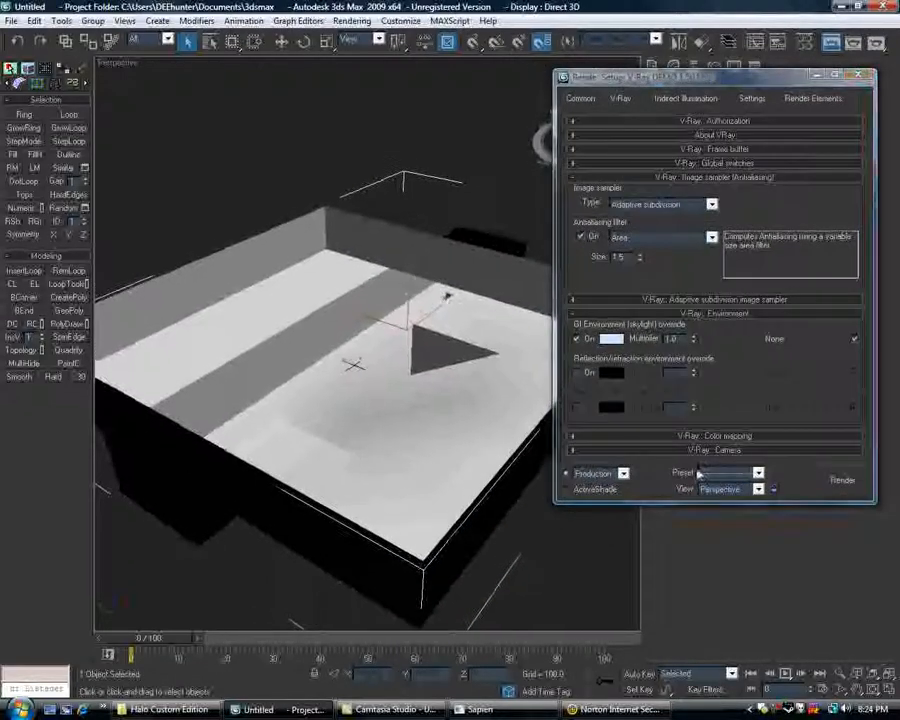
click(838, 479)
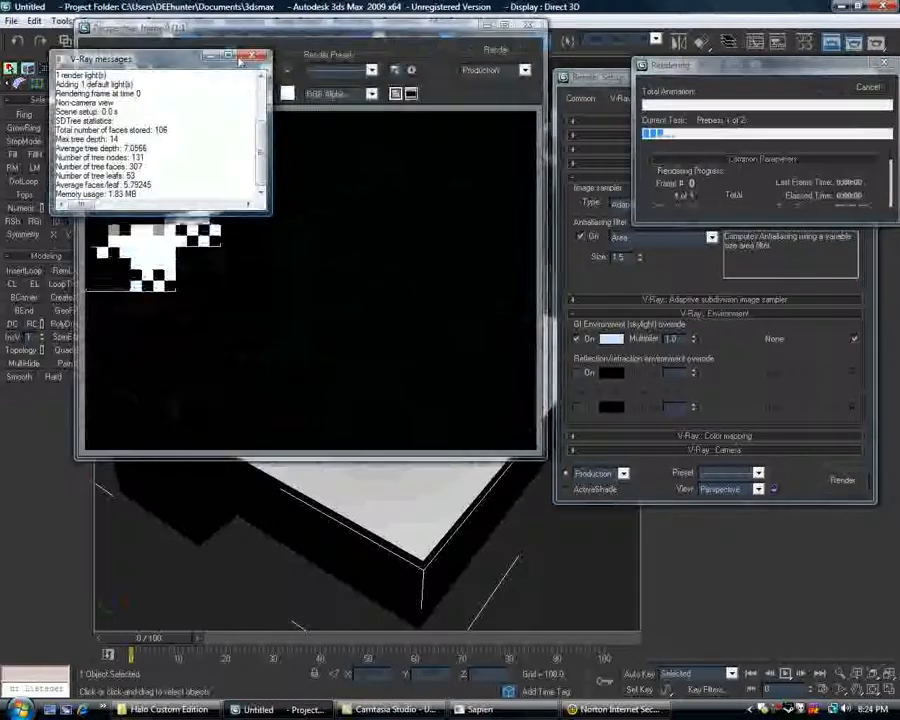
drag(253, 59, 698, 377)
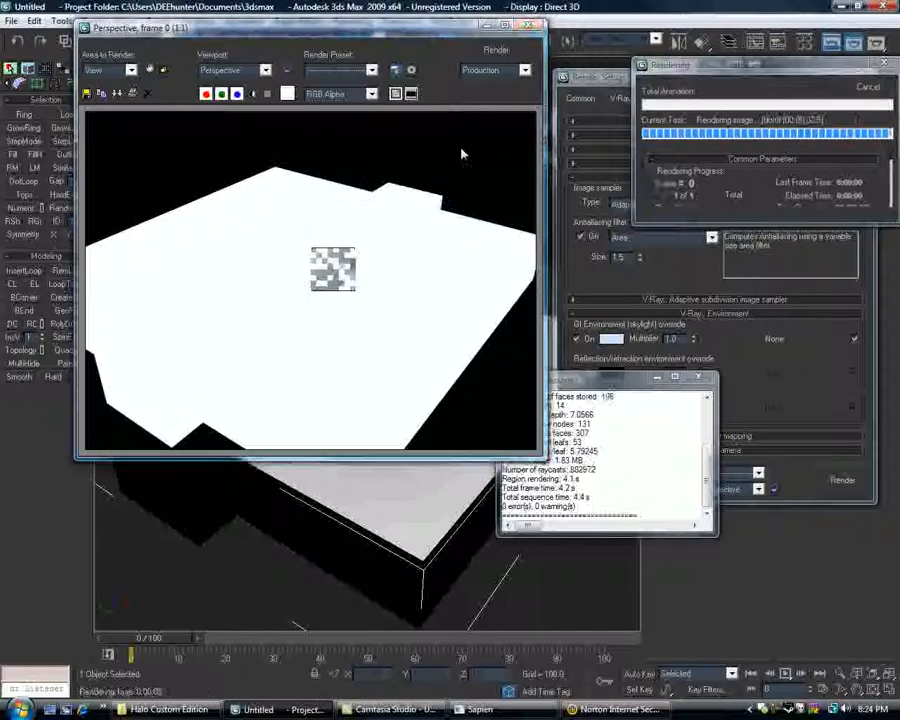
click(528, 24)
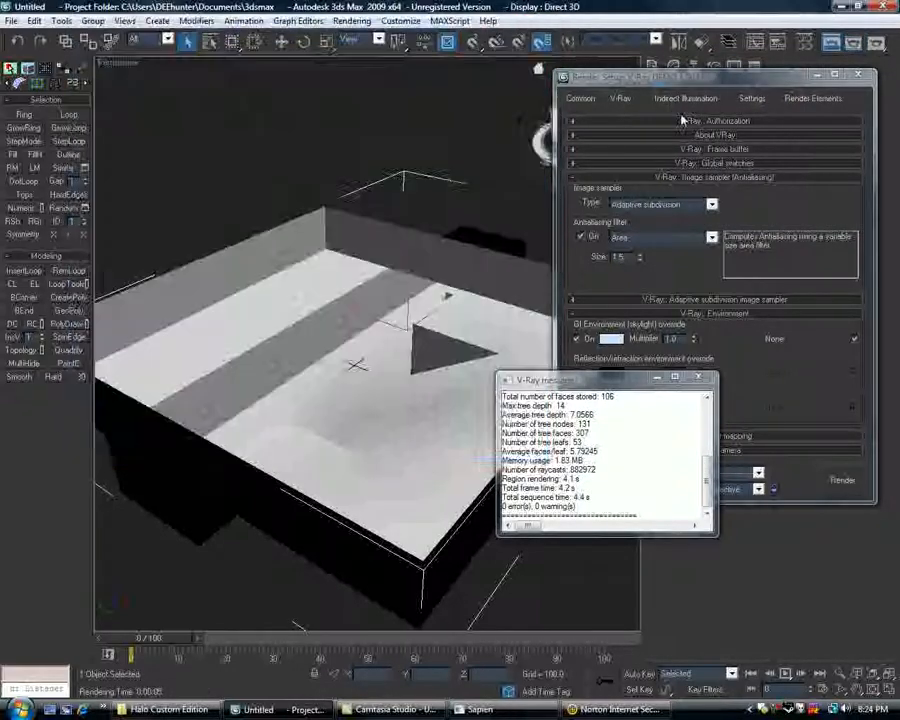
Try a GI skylight multiplier of 0.2 with a test render of a closer view of the level.
alt+middle_drag(310, 308, 345, 330)
click(659, 379)
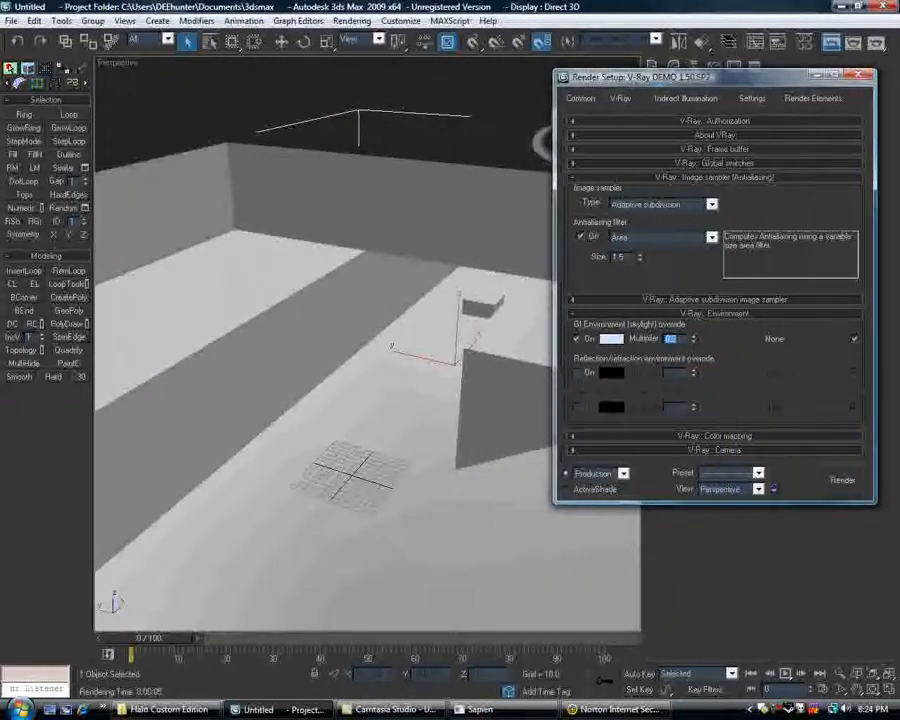
click(843, 480)
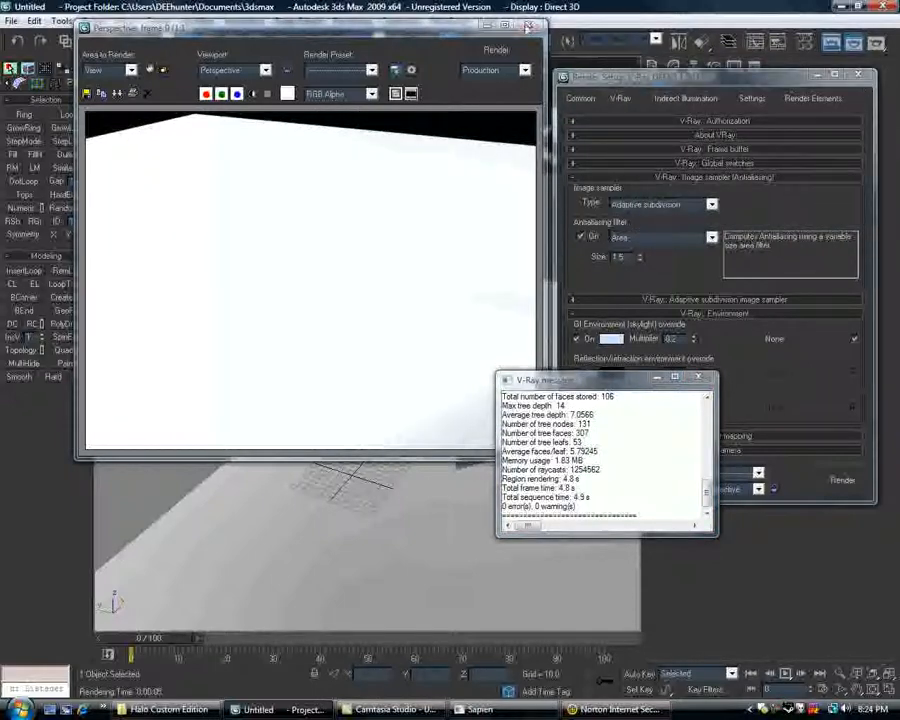
click(529, 26)
click(704, 378)
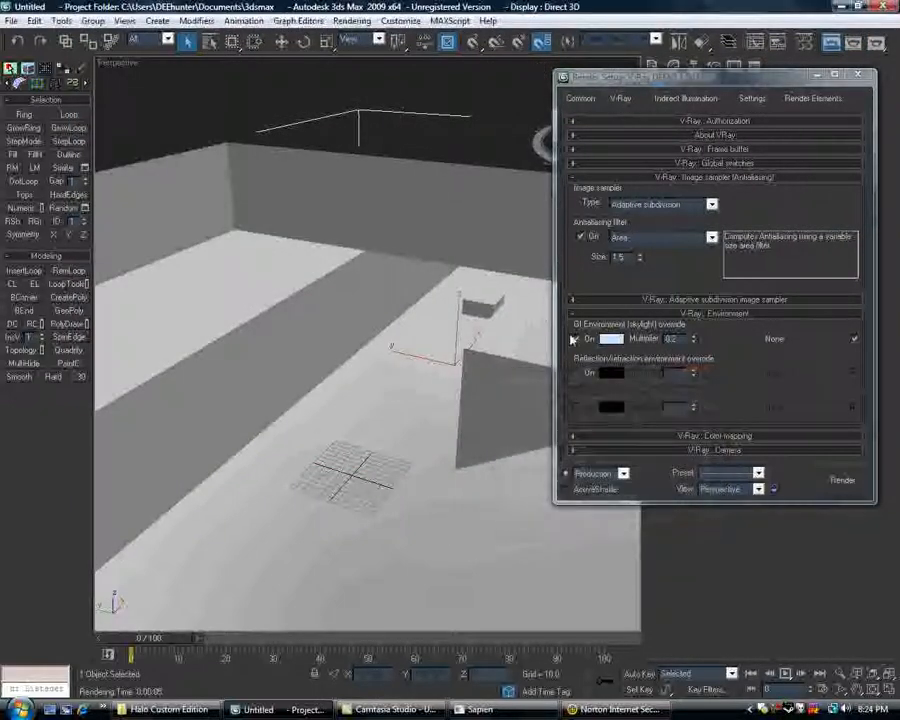
Set the GI skylight multiplier to 0.1 and test-render the level, closing the frame and message windows.
mouse_move(447, 338)
alt+middle_down()
mouse_move(456, 356)
mouse_move(448, 357)
alt+middle_up()
scroll(448, 357, down, 2)
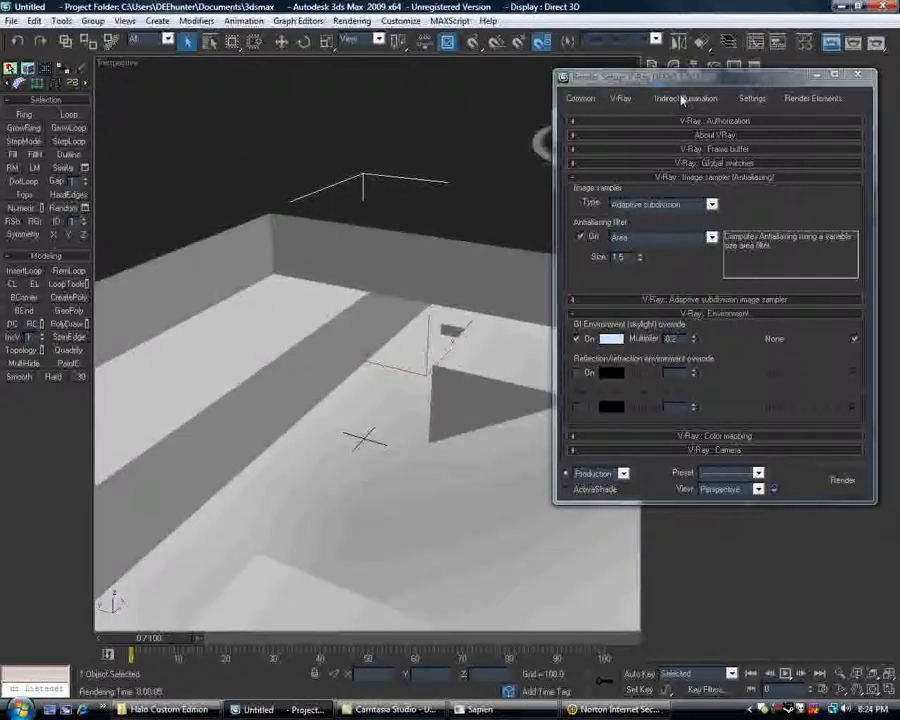
double_click(672, 338)
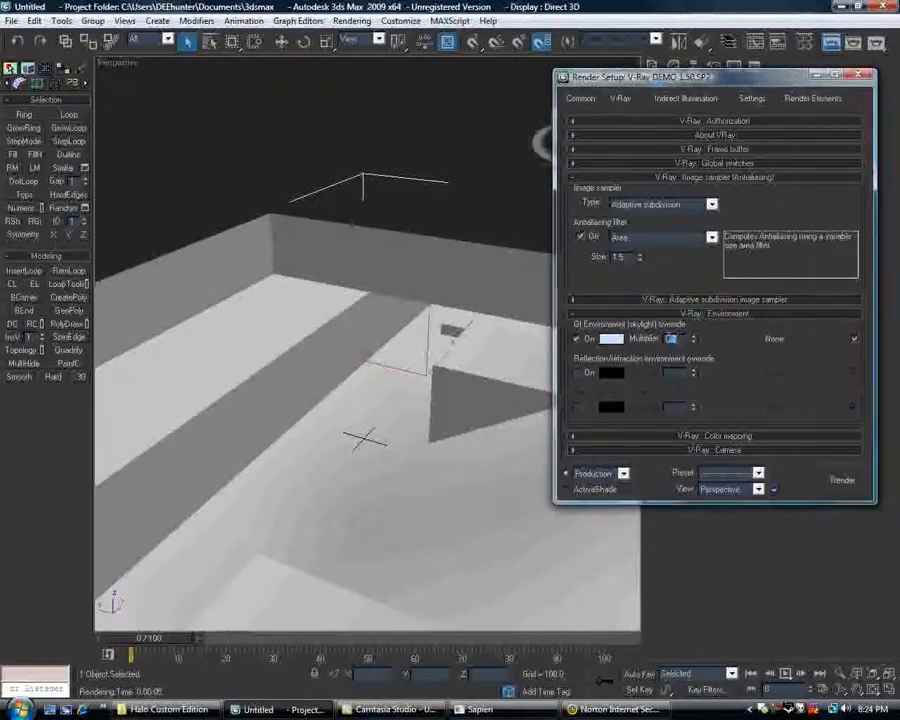
click(835, 480)
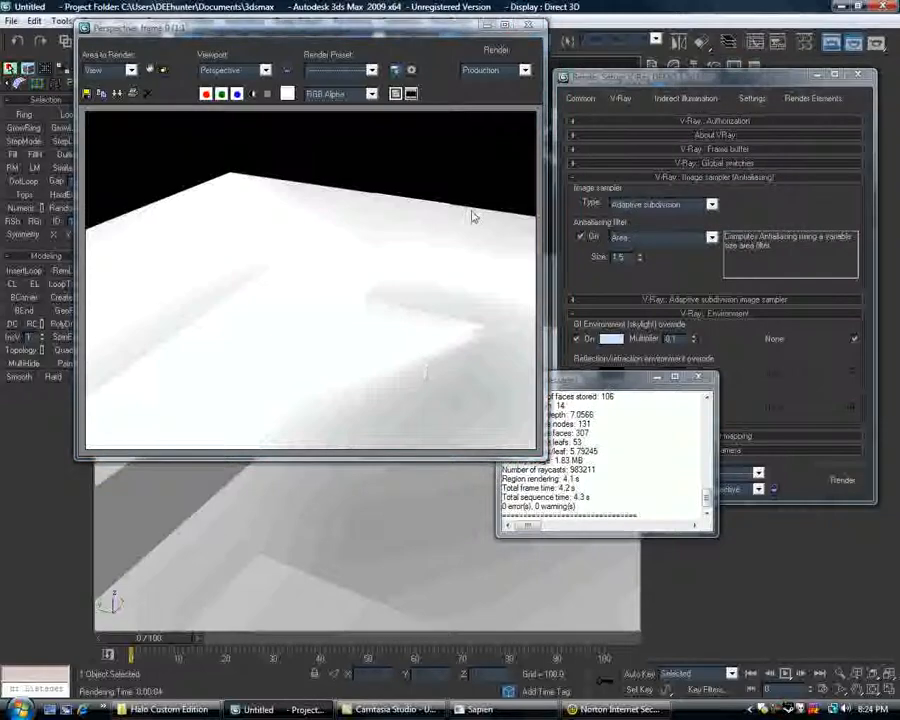
click(528, 25)
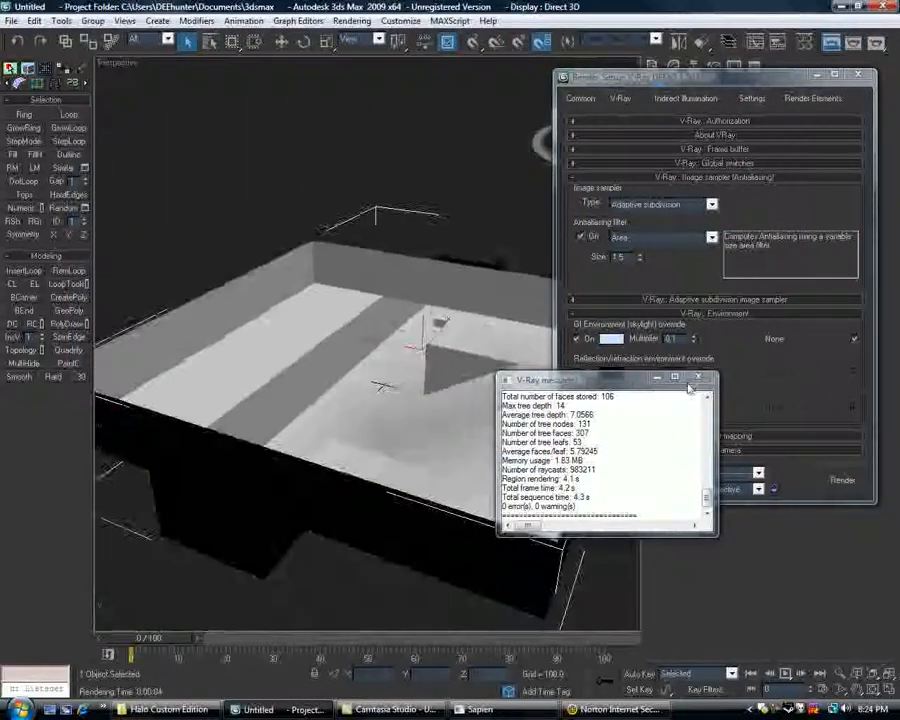
click(704, 378)
Darken the GI skylight color to a very dark blue-grey with value 45 and test-render the level.
click(610, 338)
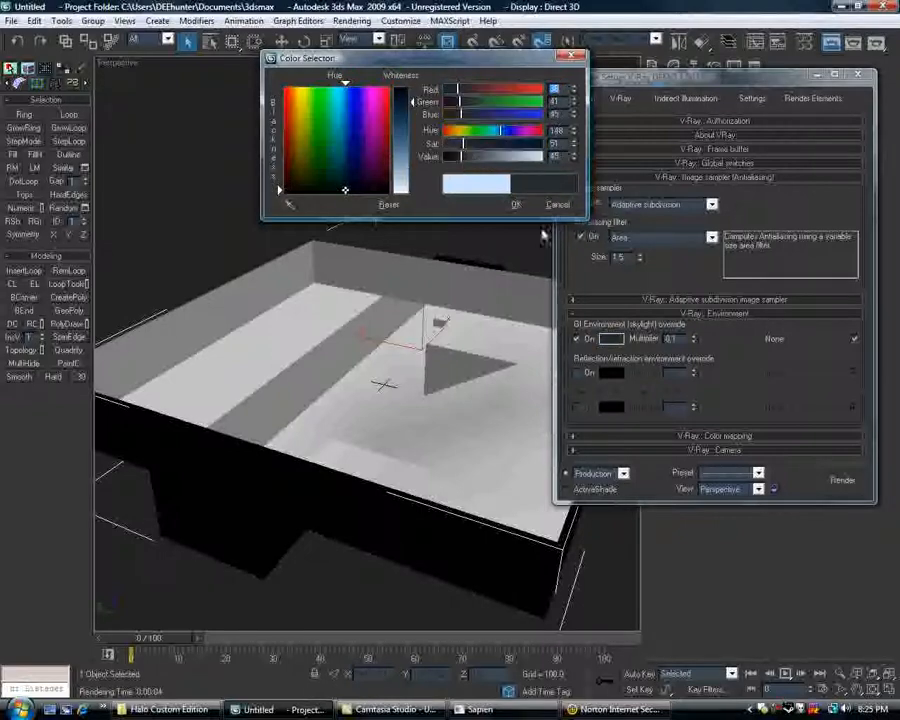
click(515, 207)
click(838, 478)
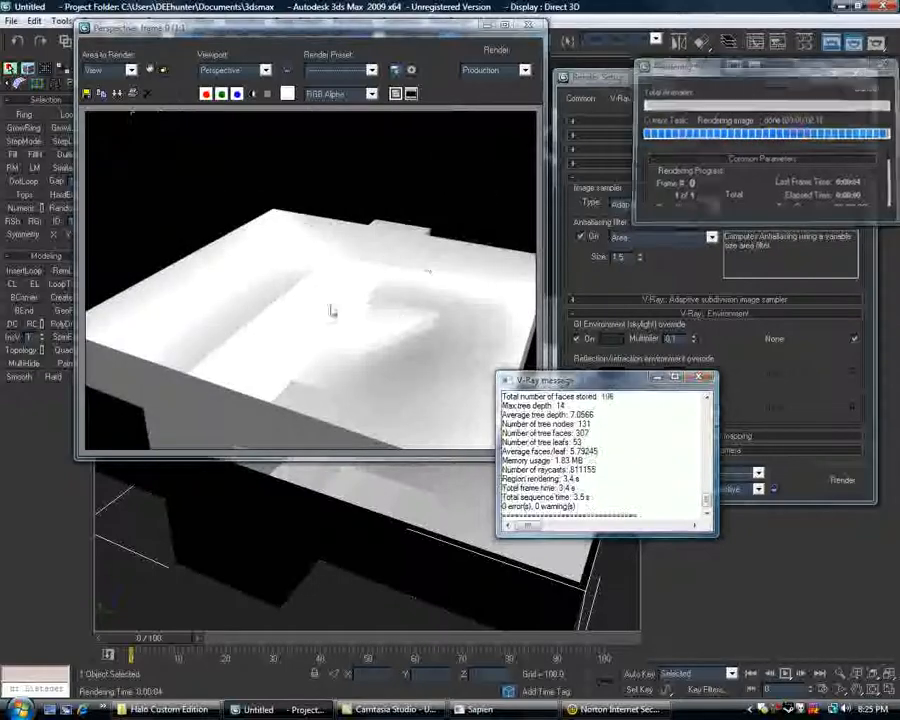
click(532, 25)
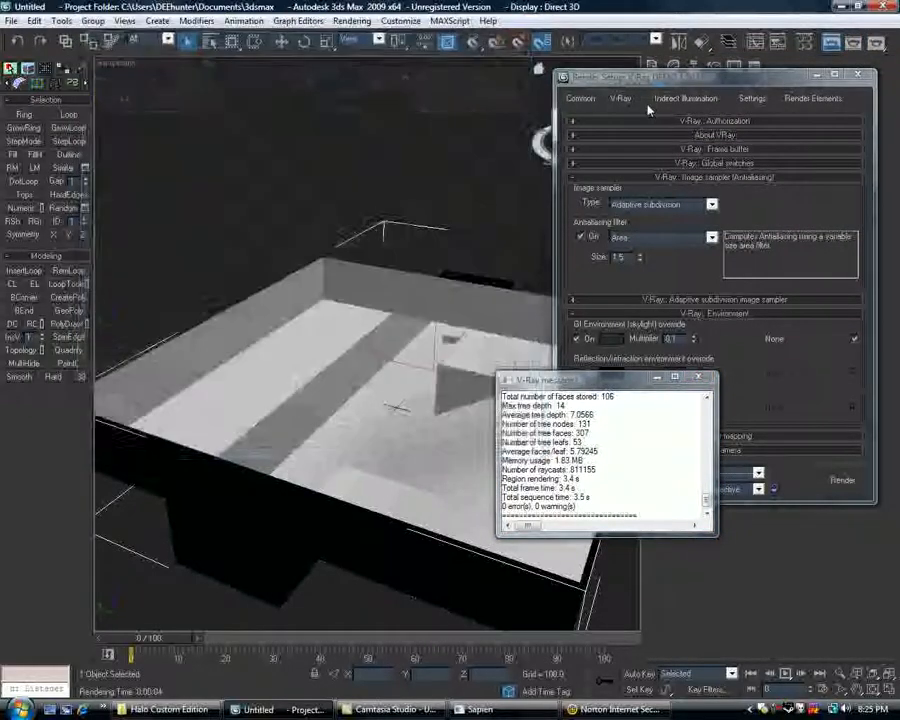
Set the V-Ray irradiance map preset to Low and test-render the level.
click(685, 98)
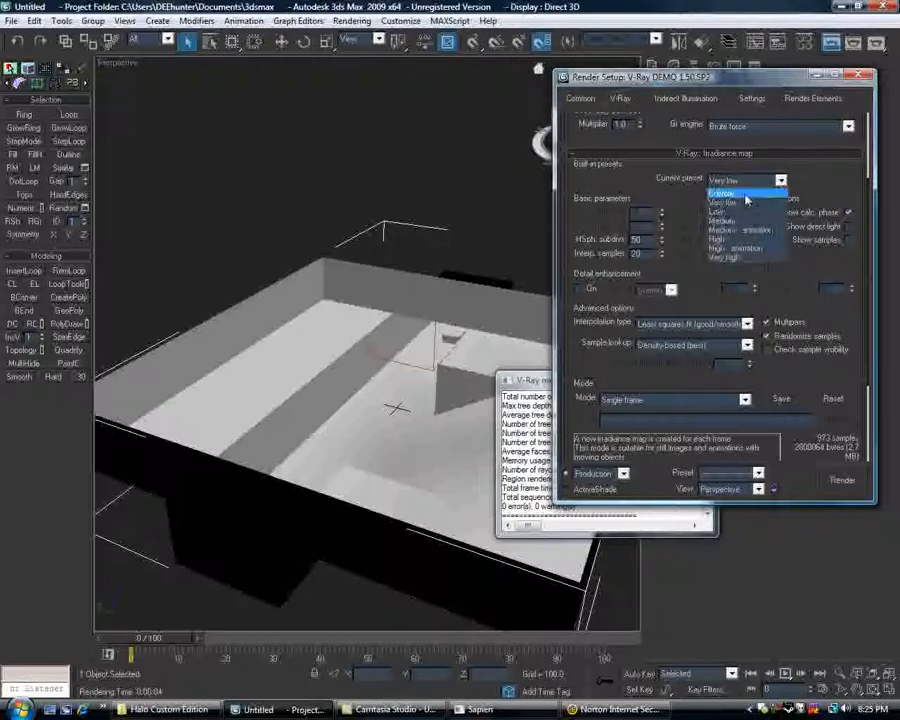
click(741, 212)
click(840, 480)
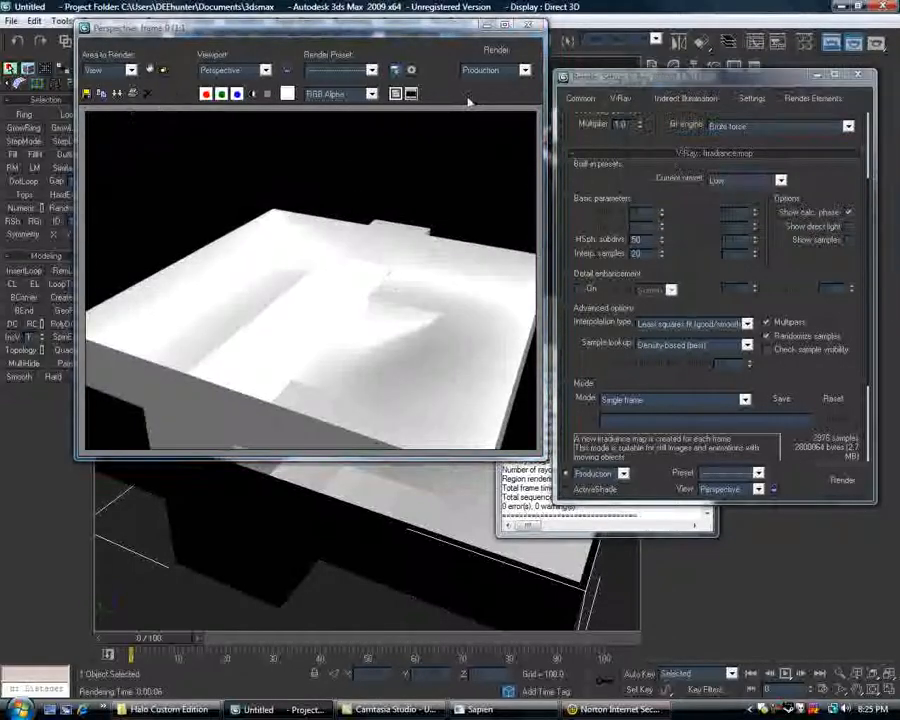
click(528, 24)
Turn on Edged Faces display in the Perspective view to show the level's mesh edges.
alt+middle_drag(396, 251, 382, 176)
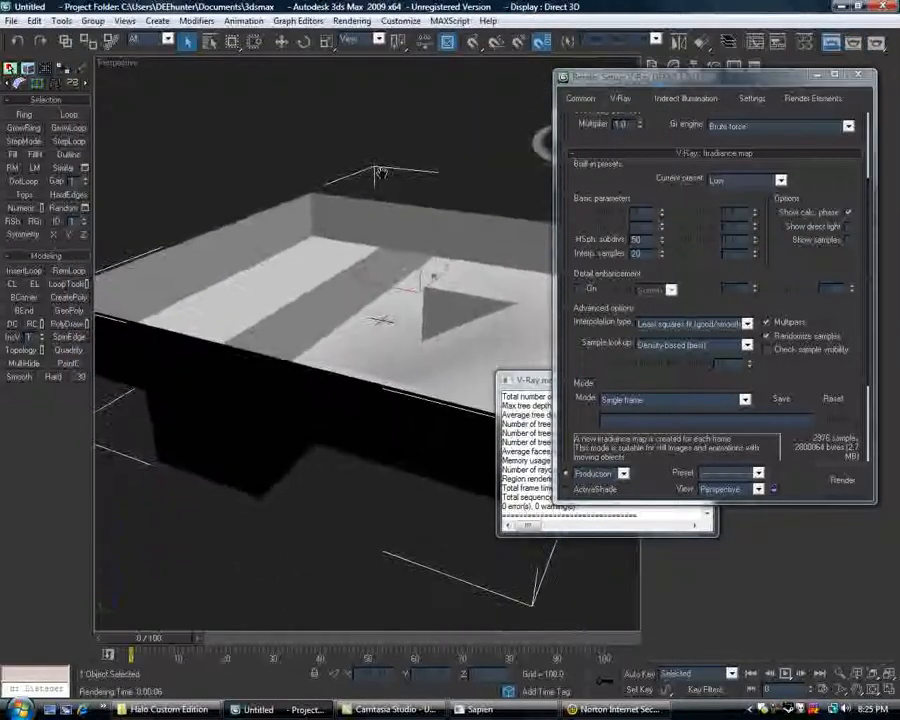
scroll(430, 232, up, 3)
mouse_move(430, 232)
alt+middle_down()
mouse_move(341, 263)
mouse_move(219, 255)
mouse_move(303, 240)
mouse_move(441, 245)
alt+middle_up()
alt+middle_drag(341, 348, 331, 381)
right_click(122, 61)
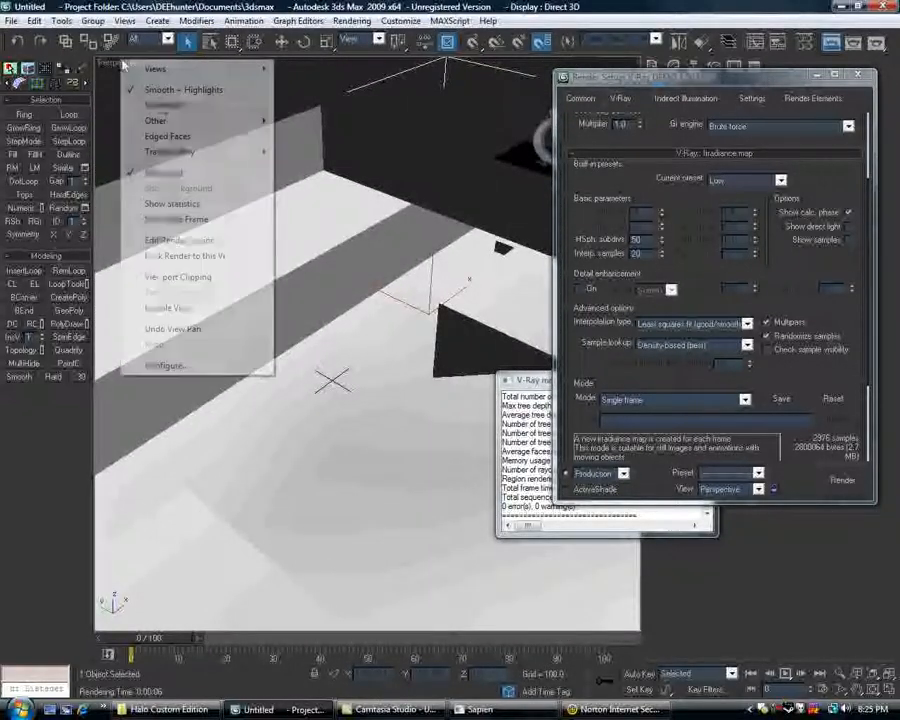
click(175, 137)
alt+middle_drag(332, 237, 440, 300)
scroll(520, 165, down, 3)
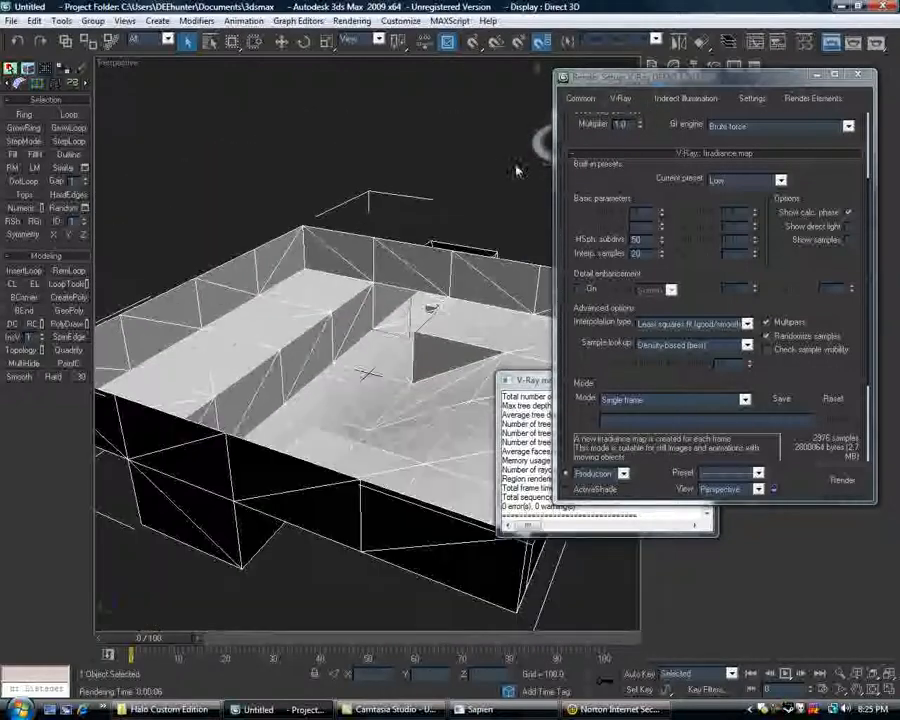
middle_drag(516, 171, 504, 184)
Close the render setup window to free the view for mesh editing.
click(620, 100)
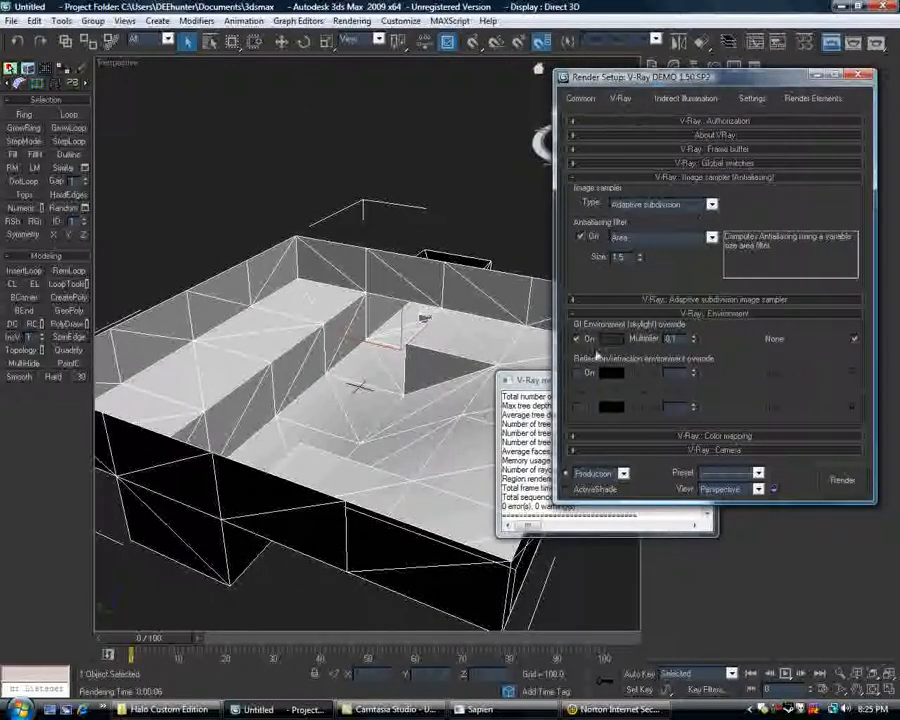
drag(757, 78, 719, 199)
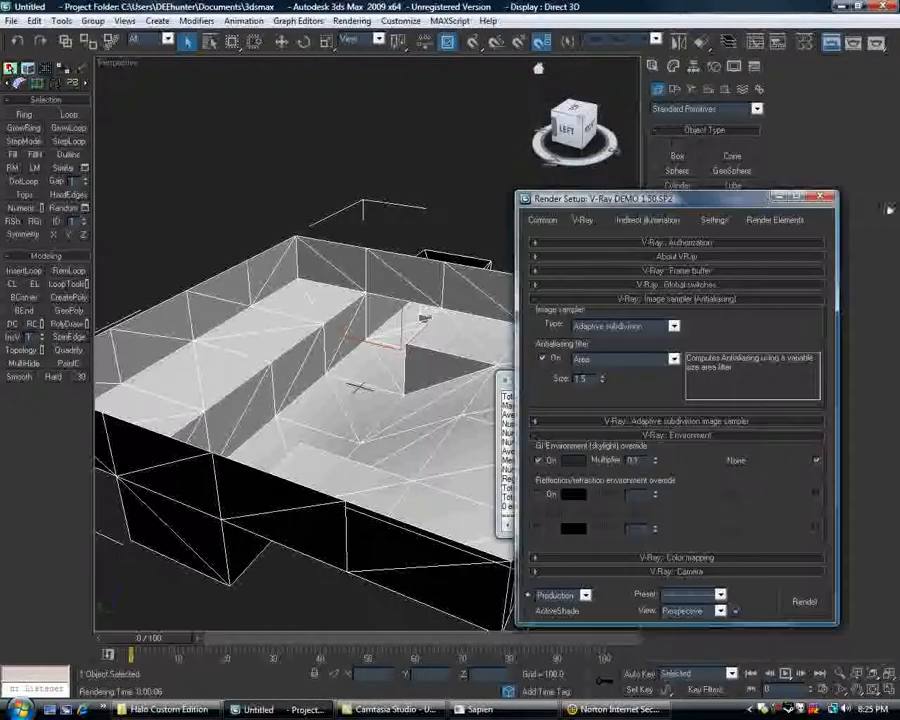
click(544, 221)
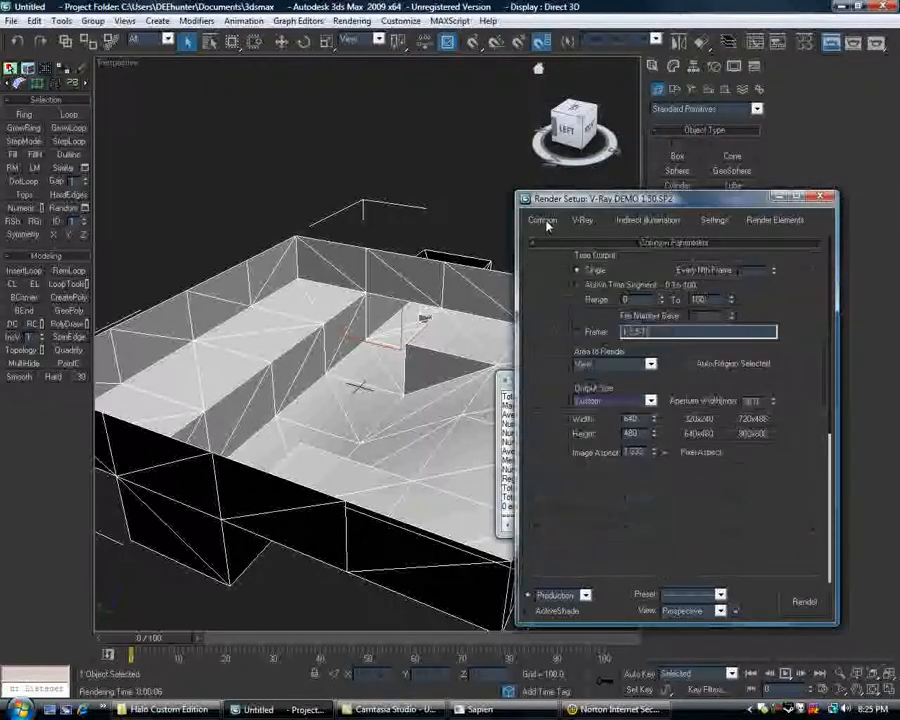
click(818, 200)
Enter Polygon level on the lightmap mesh and select the two top faces of the small box on the floor.
alt+middle_drag(435, 265, 614, 197)
scroll(454, 320, up, 5)
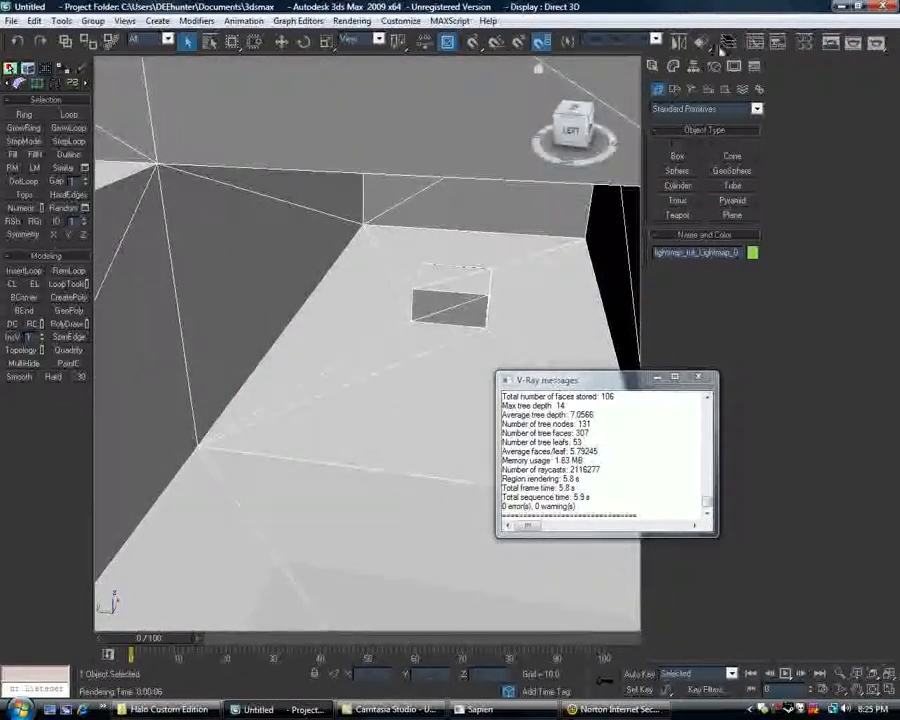
click(676, 70)
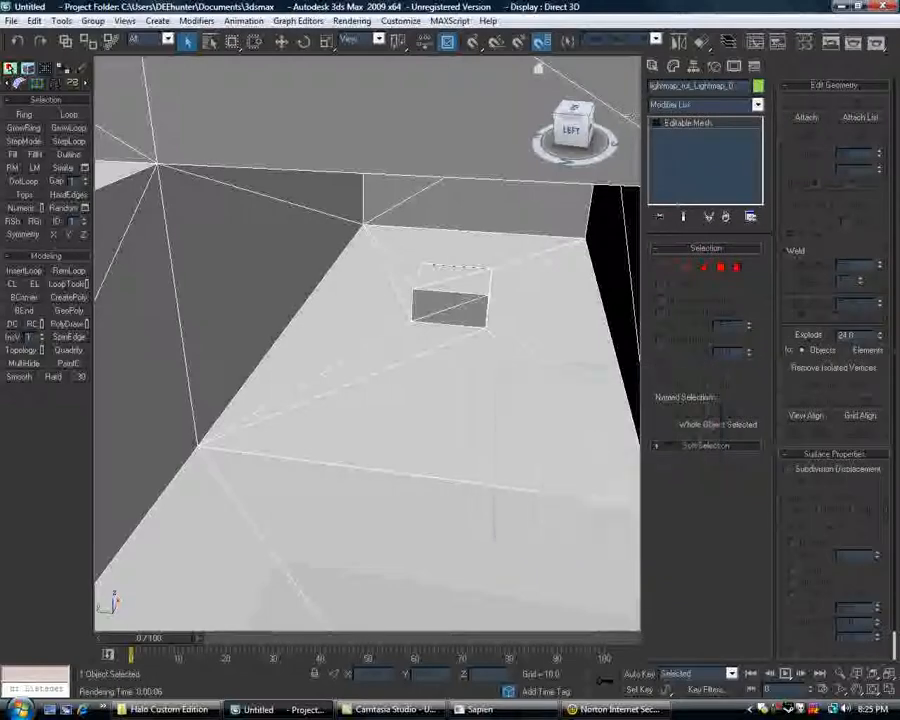
click(688, 170)
click(475, 281)
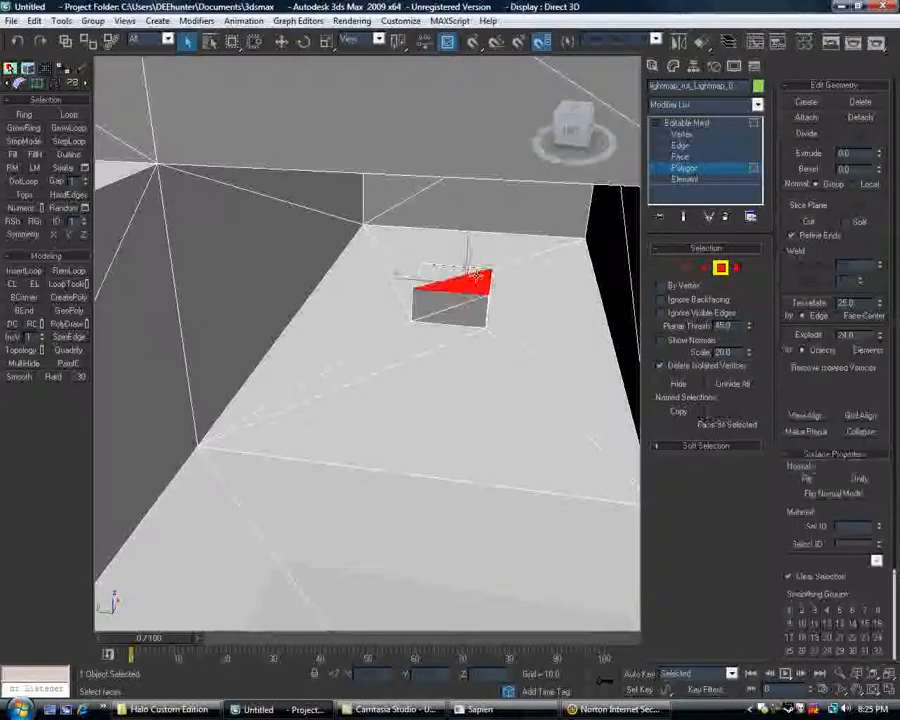
scroll(470, 275, up, 5)
alt+middle_drag(468, 274, 478, 284)
ctrl+click(456, 310)
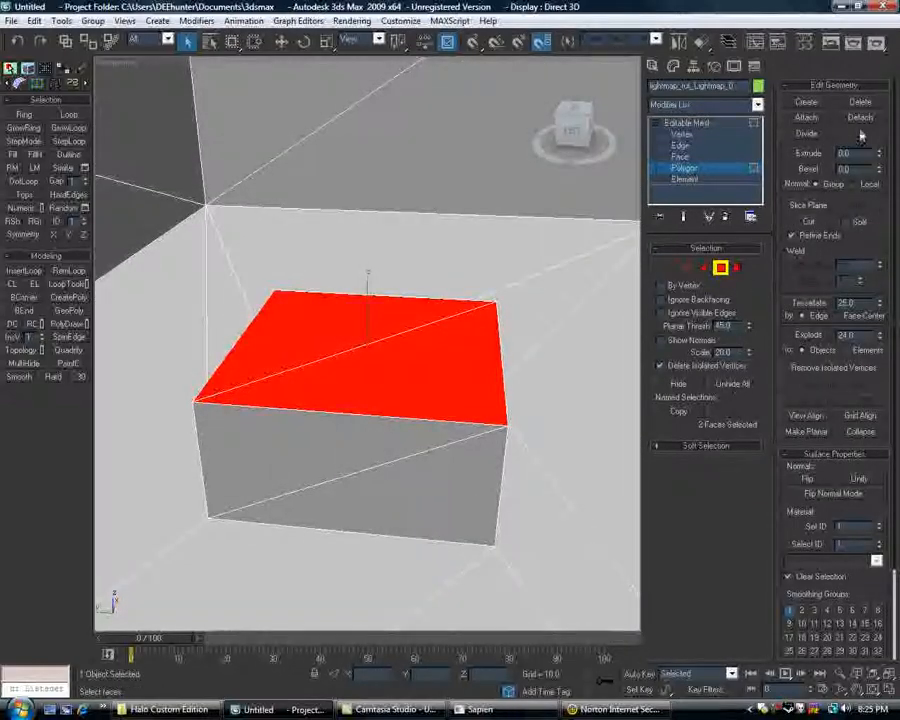
Add all the faces on the four sides of the small box to the polygon selection.
scroll(438, 387, down, 3)
ctrl+click(483, 370)
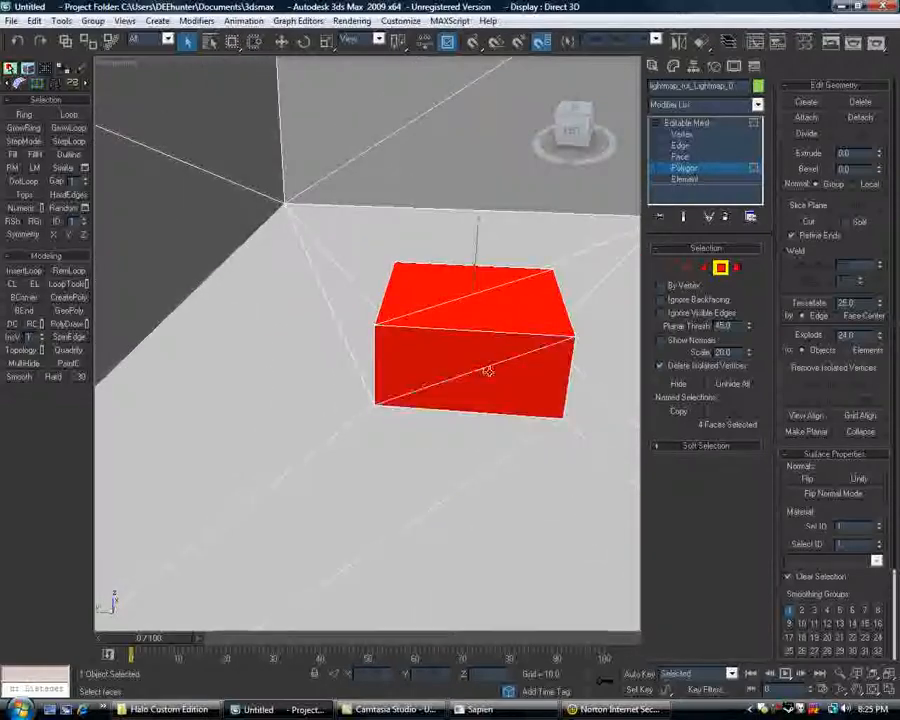
scroll(416, 362, up, 5)
scroll(400, 390, down, 4)
alt+middle_drag(416, 362, 390, 424)
scroll(390, 424, up, 3)
ctrl+click(452, 476)
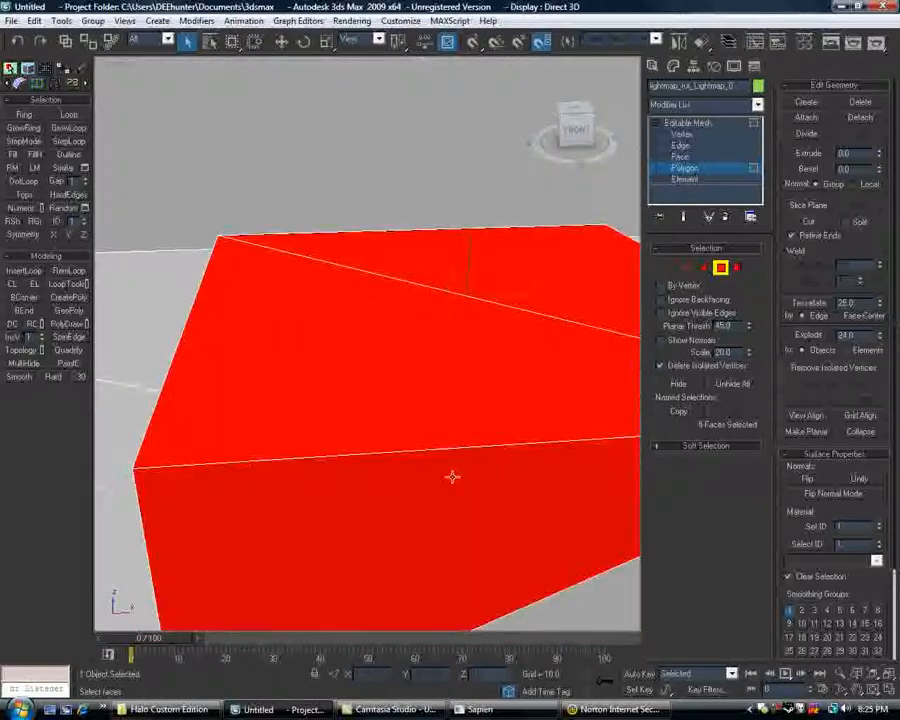
scroll(442, 452, down, 3)
middle_drag(442, 452, 418, 430)
ctrl+click(536, 360)
alt+middle_drag(536, 360, 347, 356)
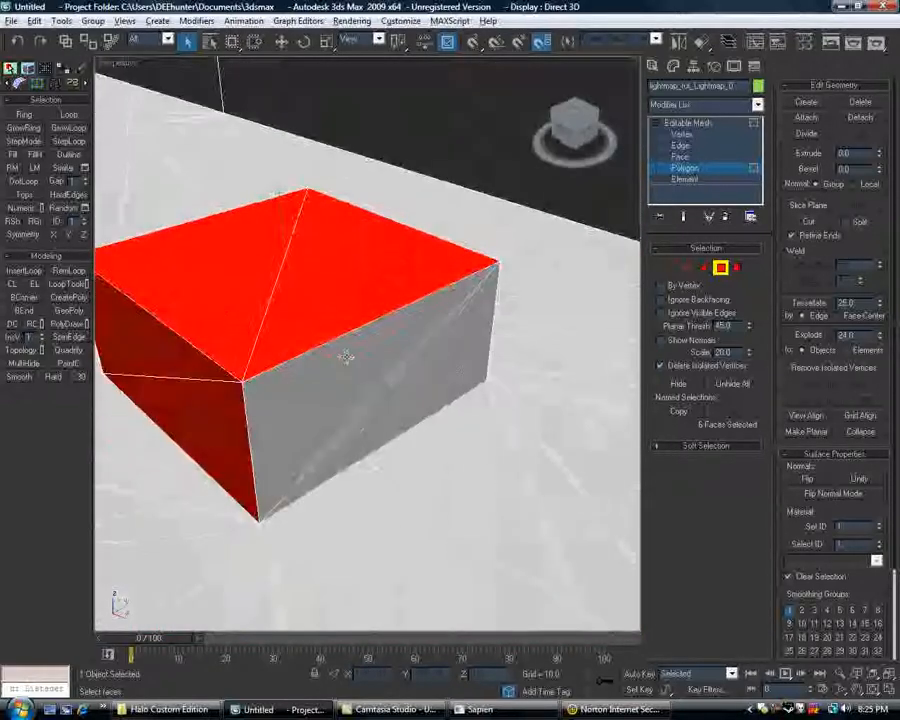
ctrl+click(342, 356)
ctrl+click(442, 386)
alt+middle_drag(442, 386, 307, 362)
ctrl+click(307, 362)
ctrl+click(441, 342)
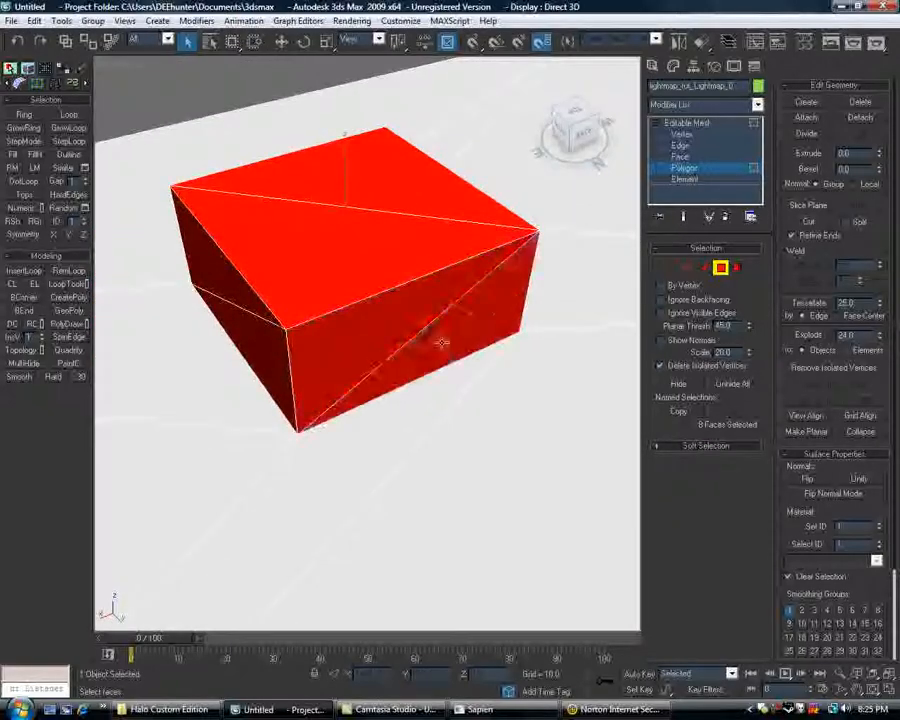
alt+middle_drag(464, 324, 318, 324)
Change the 03 - Default material to VRayLightMtl and assign it to the selected box faces.
scroll(394, 342, down, 6)
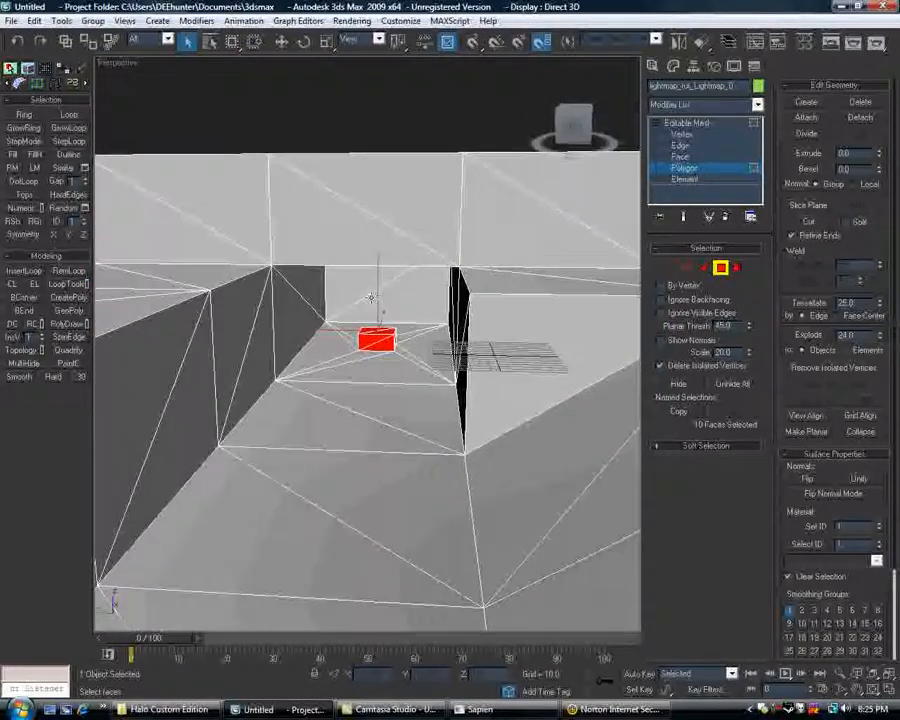
key(m)
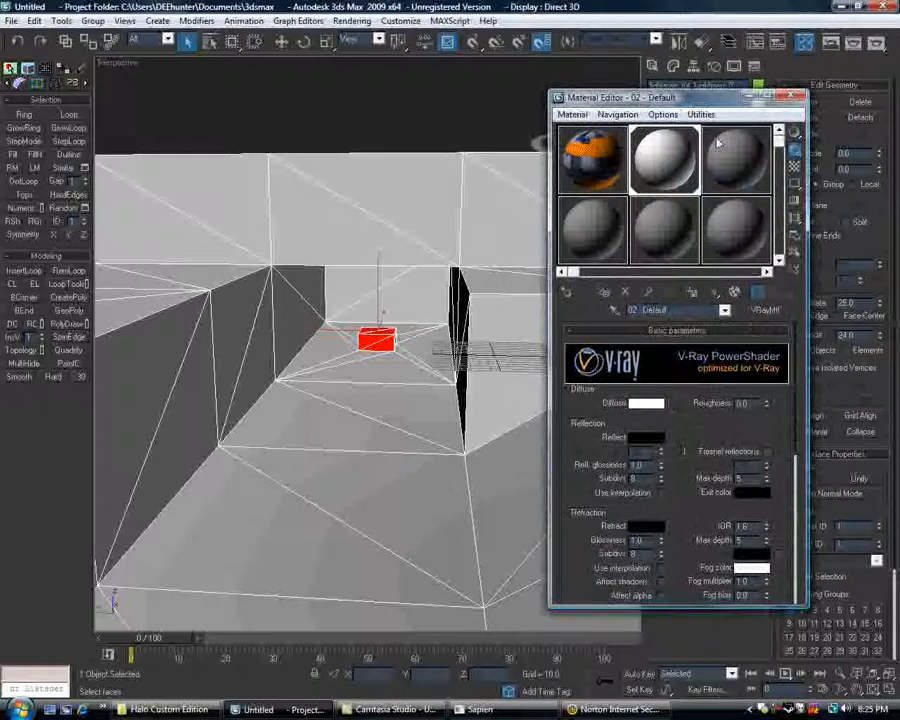
click(766, 311)
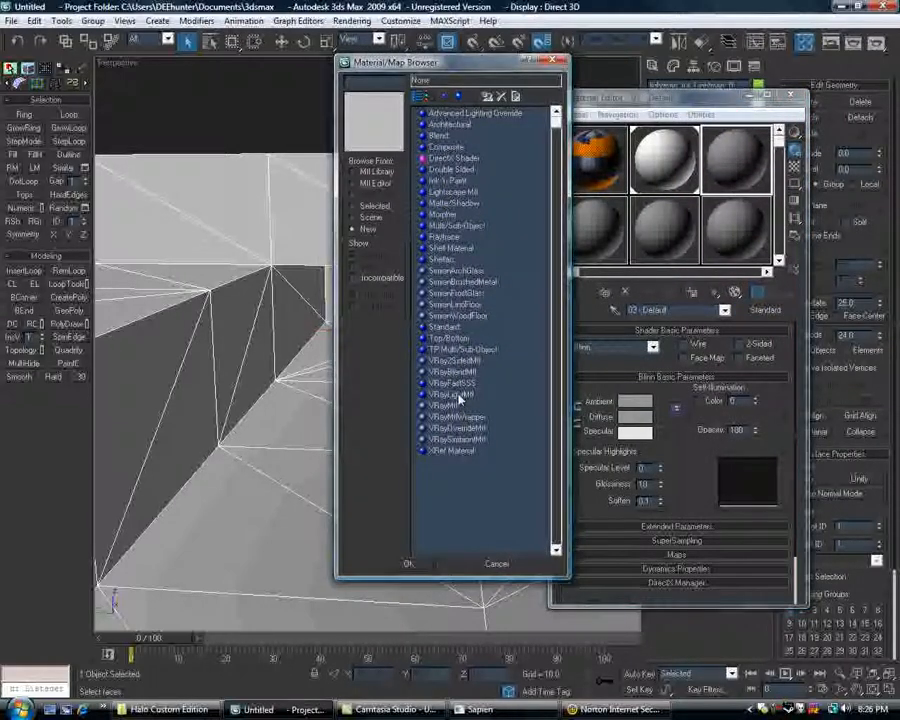
double_click(459, 397)
alt+middle_drag(376, 405, 401, 398)
scroll(401, 398, up, 3)
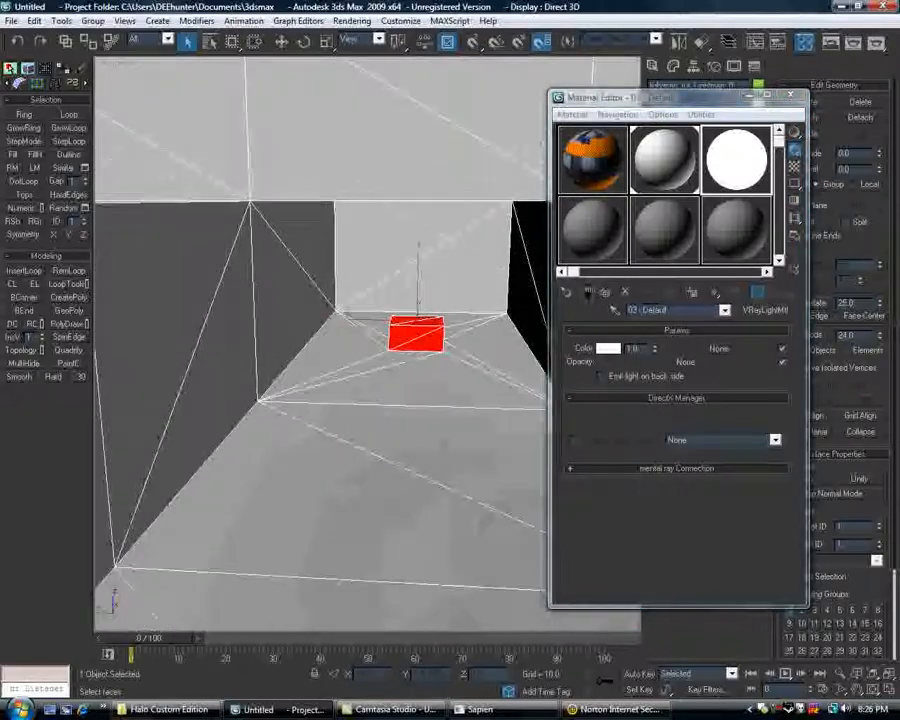
click(604, 292)
scroll(467, 287, down, 5)
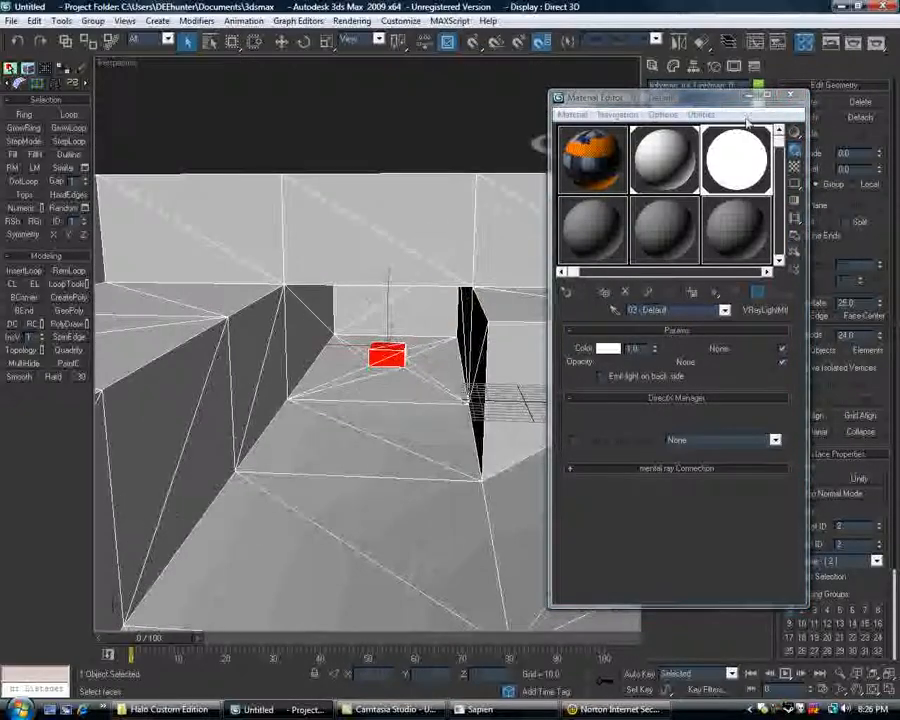
Turn off the V-Ray GI Environment (skylight) override and render the perspective view of the small emissive box.
middle_drag(450, 256, 345, 286)
scroll(448, 246, up, 5)
scroll(344, 286, down, 5)
scroll(344, 286, down, 5)
scroll(344, 286, up, 3)
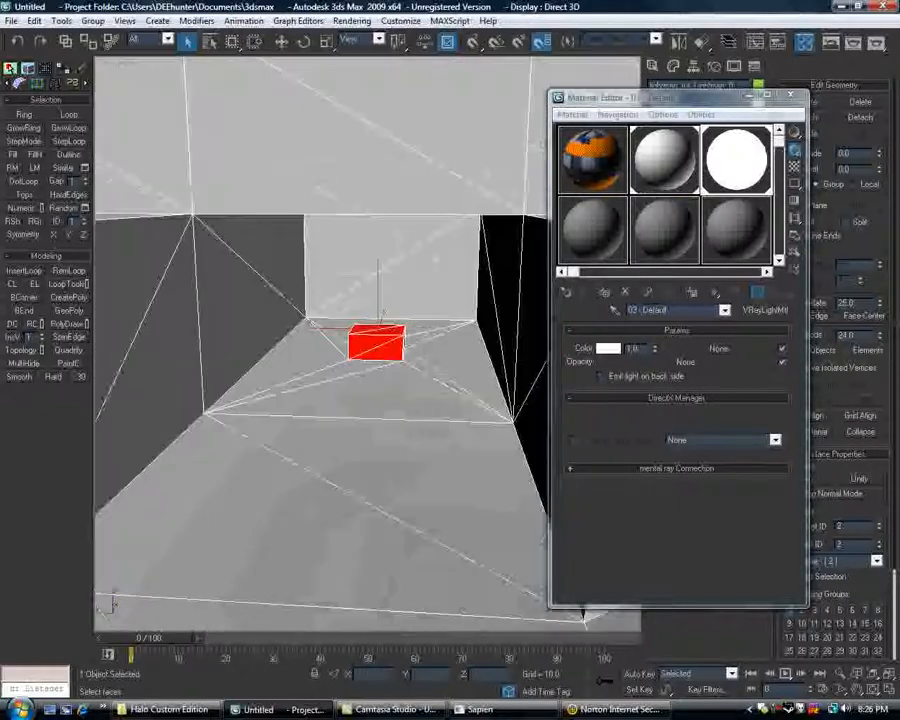
click(801, 96)
click(352, 20)
click(318, 287)
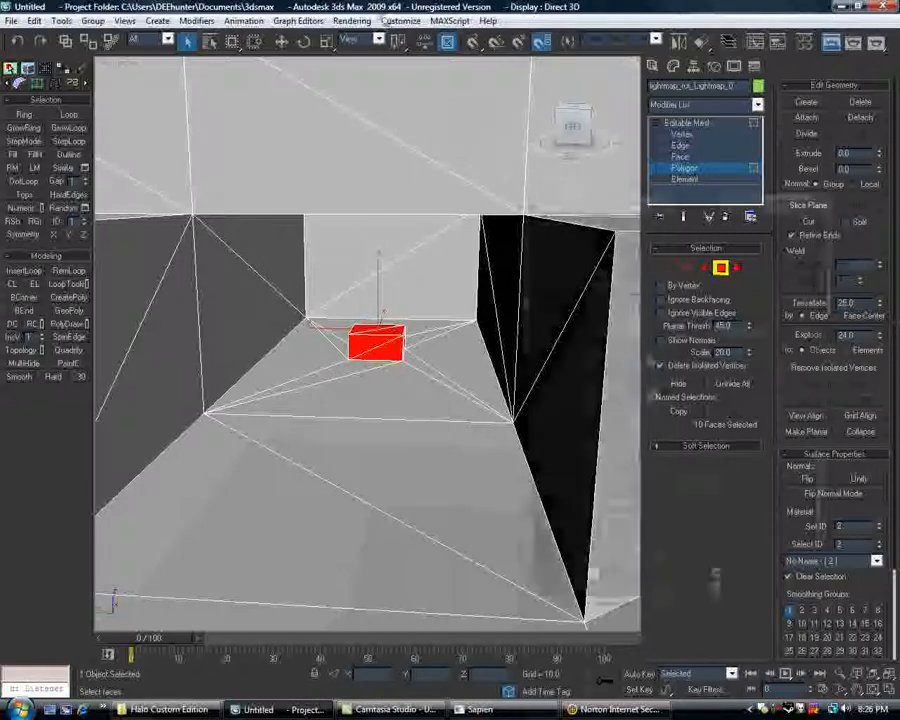
click(584, 220)
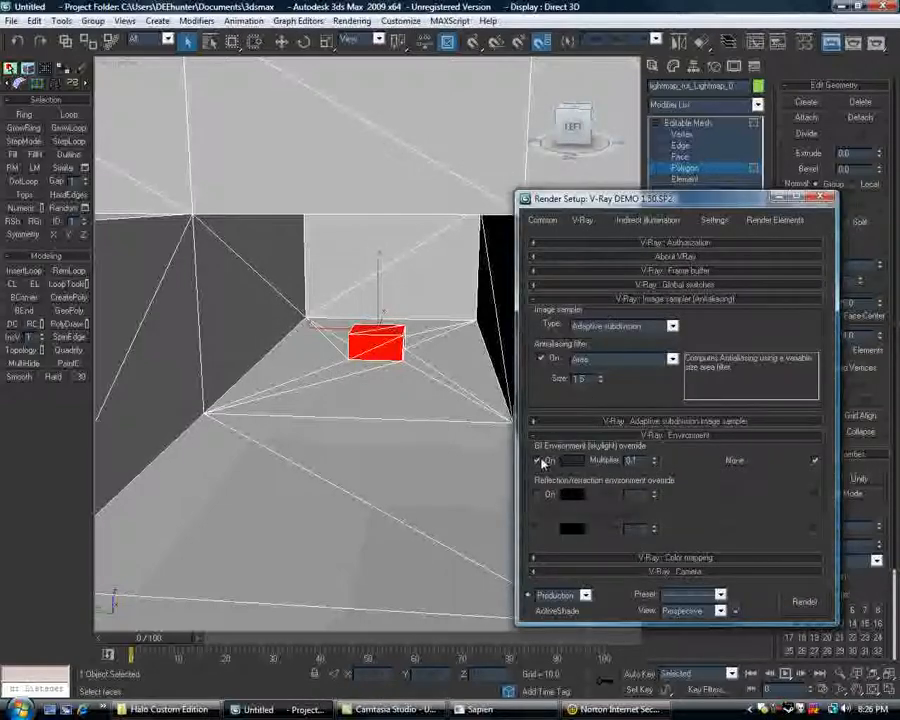
click(800, 600)
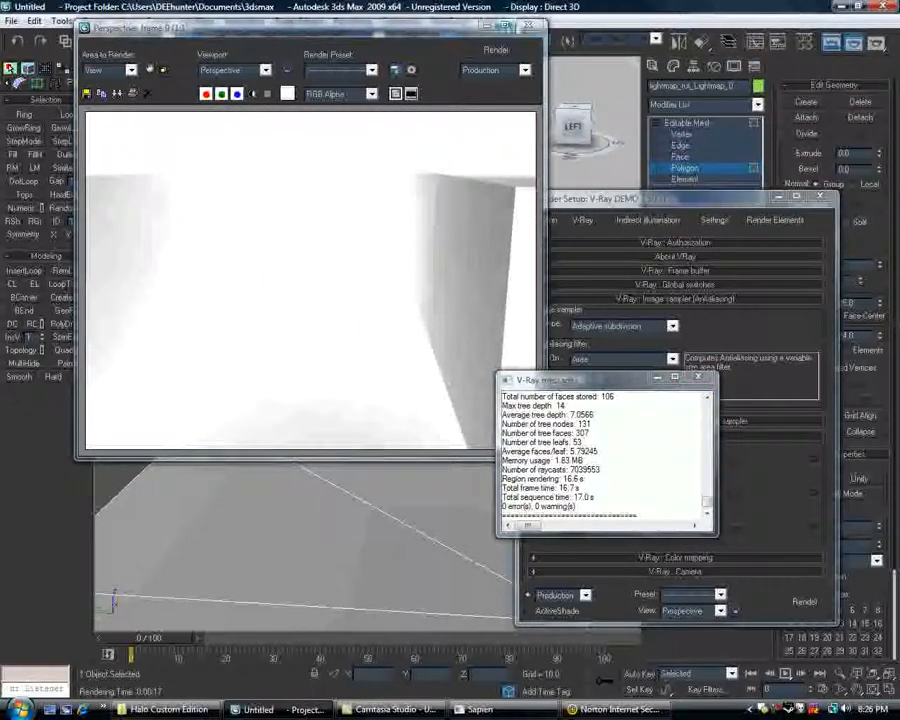
click(527, 26)
Darken the diffuse colour of the 02 - Default VRayMtl to a dark grey and render a test of the view.
middle_drag(432, 243, 438, 227)
key(m)
key(End)
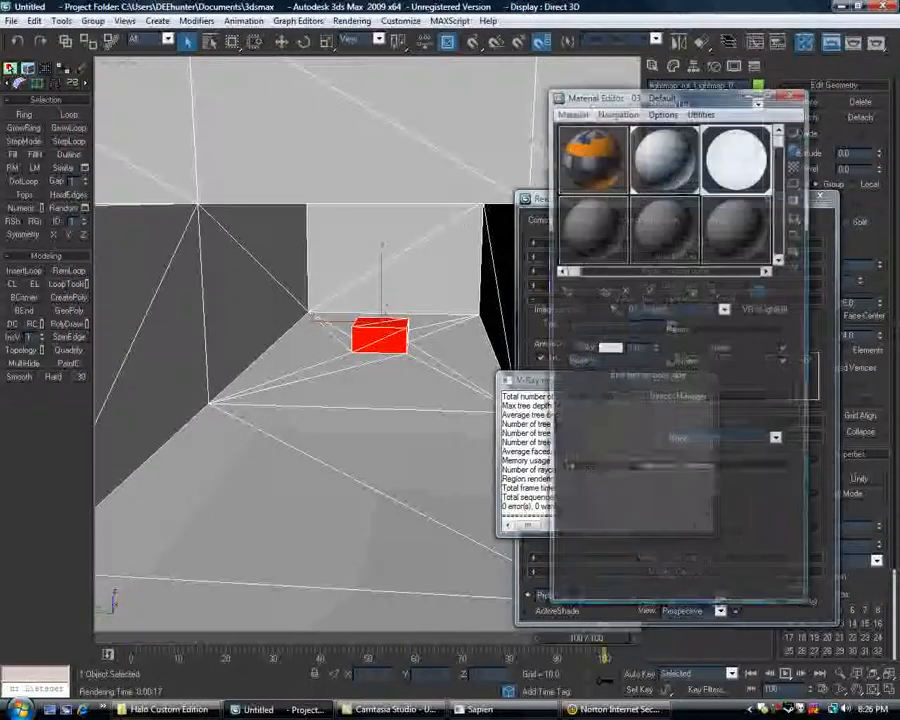
click(650, 169)
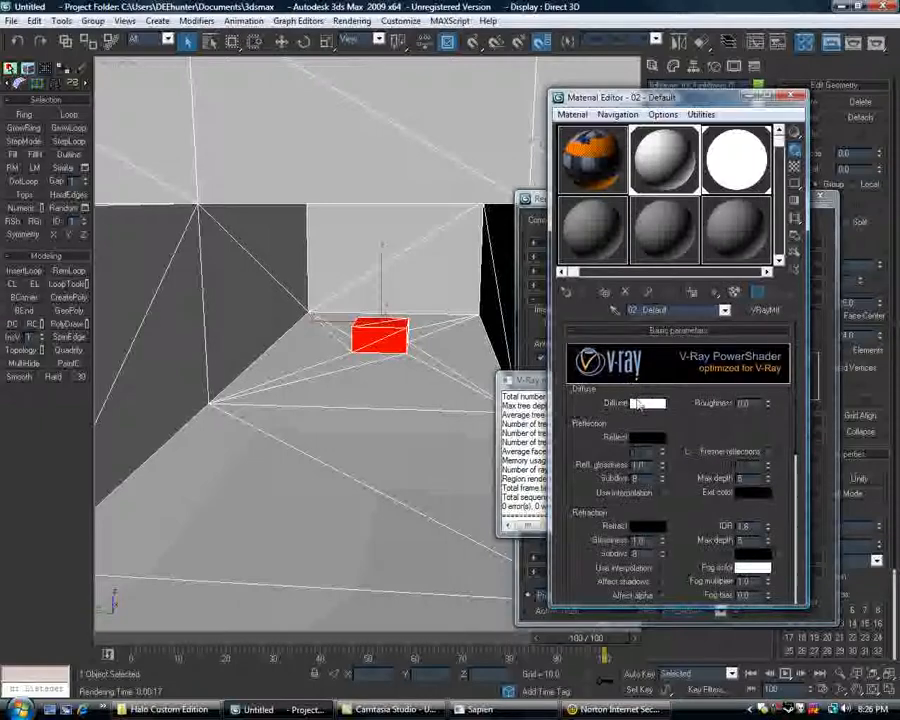
click(645, 403)
drag(403, 160, 403, 106)
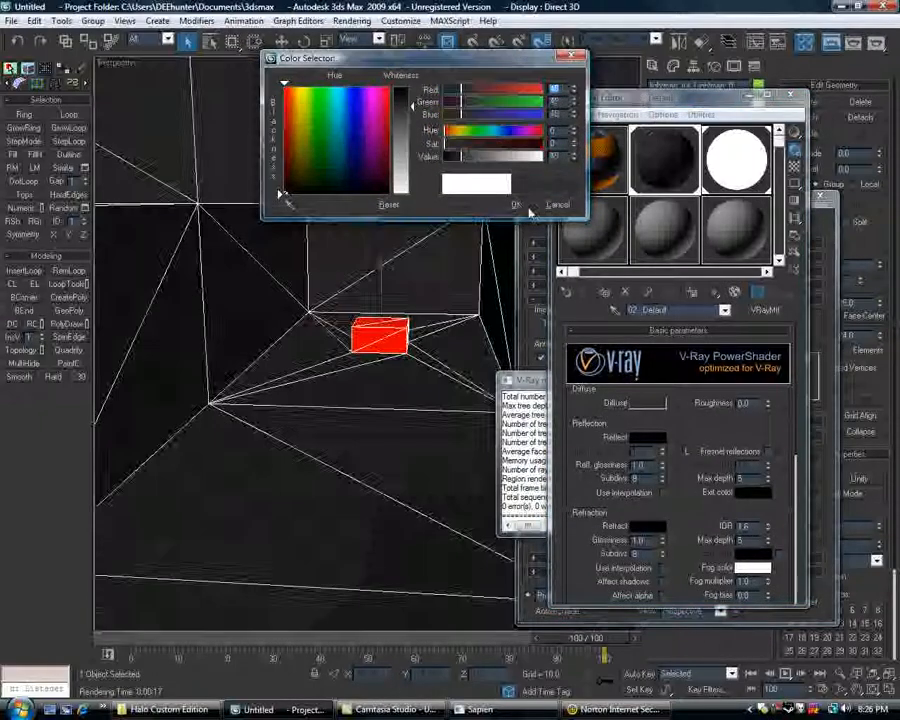
click(516, 205)
key(shift+q)
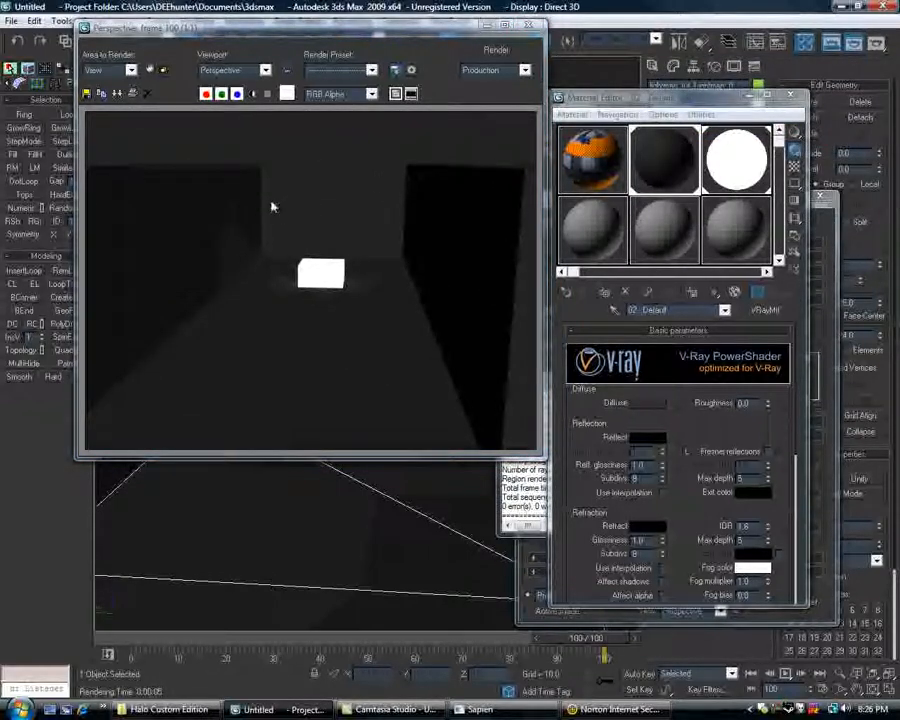
click(529, 27)
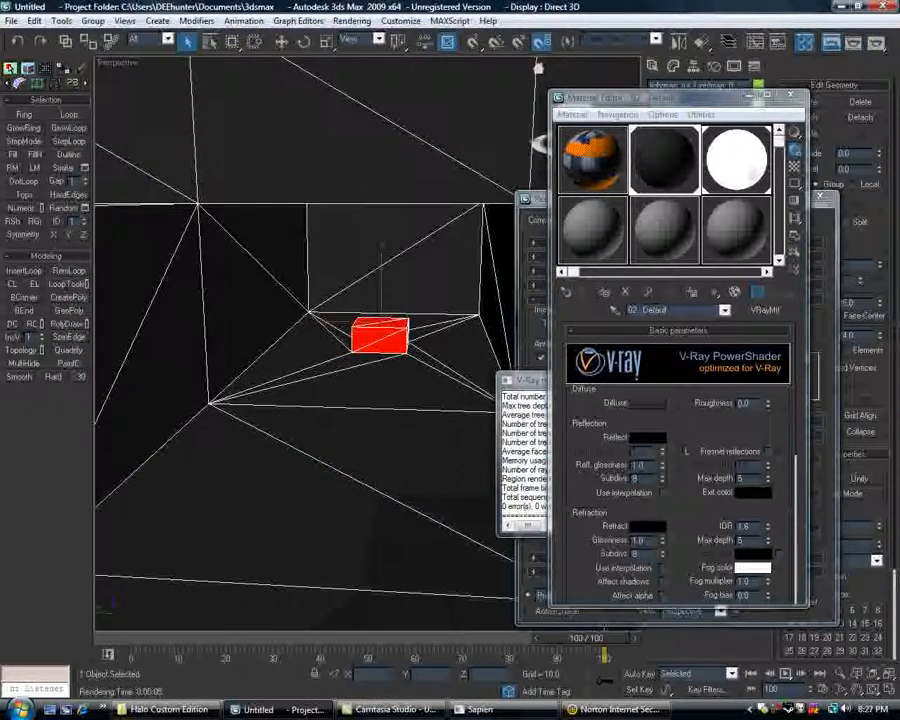
Set the 03 - Default VRayLightMtl multiplier to 10.0 and render the view again.
click(748, 175)
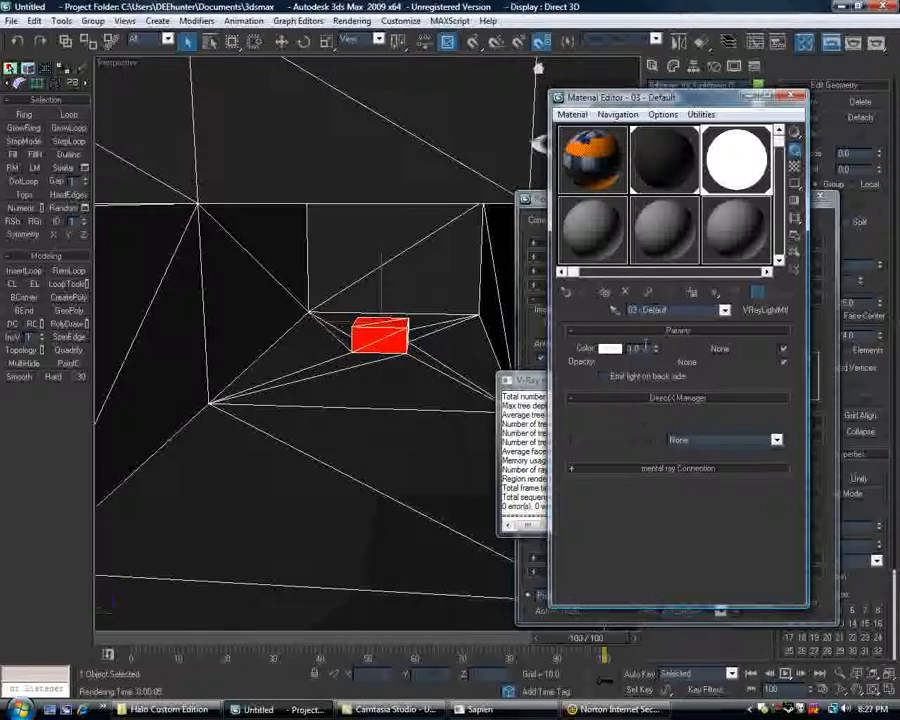
click(654, 346)
click(654, 346)
click(655, 346)
click(655, 346)
click(655, 346)
click(655, 346)
click(655, 346)
click(655, 346)
click(877, 44)
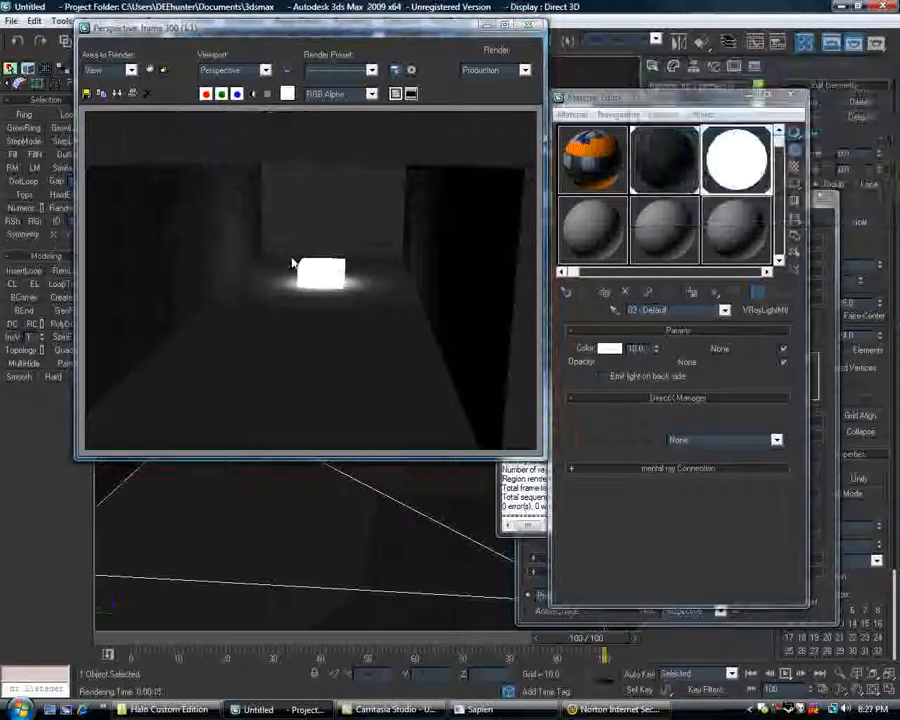
click(531, 27)
Close the material editor and turn on the GI Environment (skylight) override in the V-Ray render settings.
scroll(394, 250, down, 8)
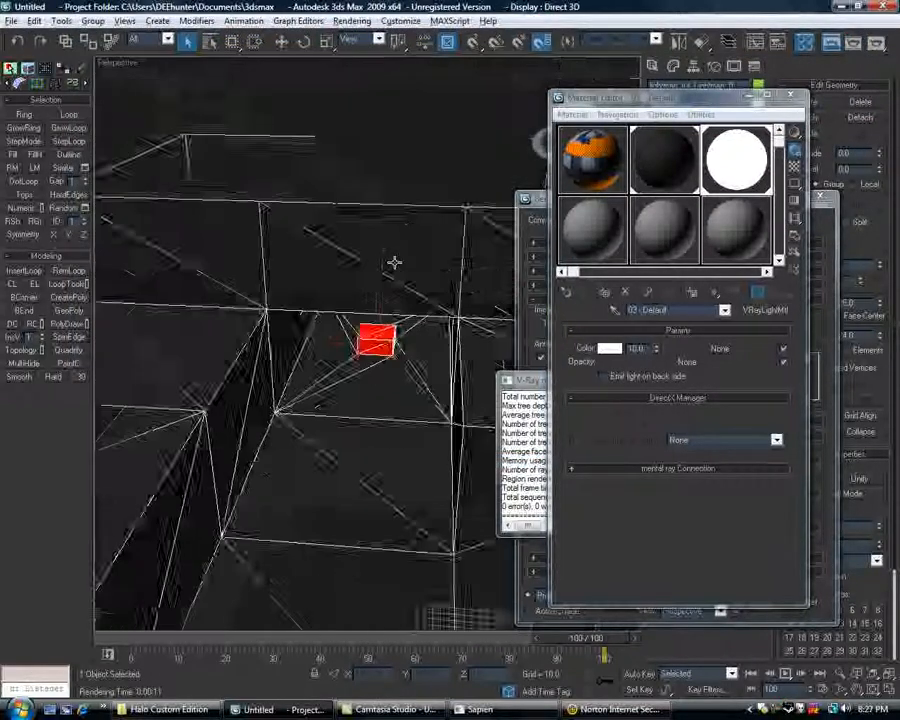
scroll(390, 270, up, 6)
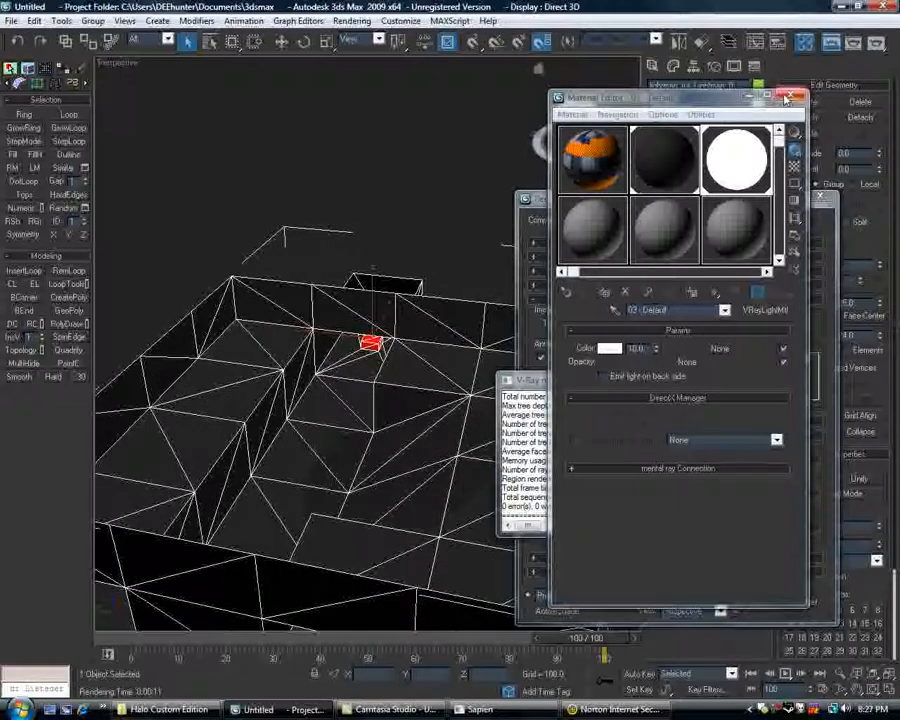
click(788, 97)
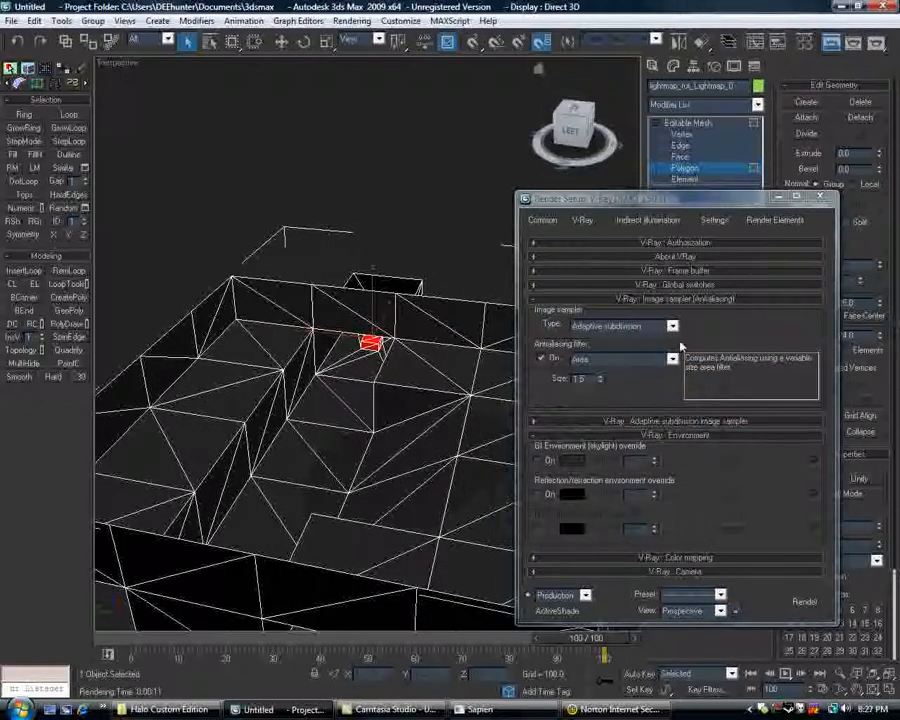
click(645, 220)
click(582, 220)
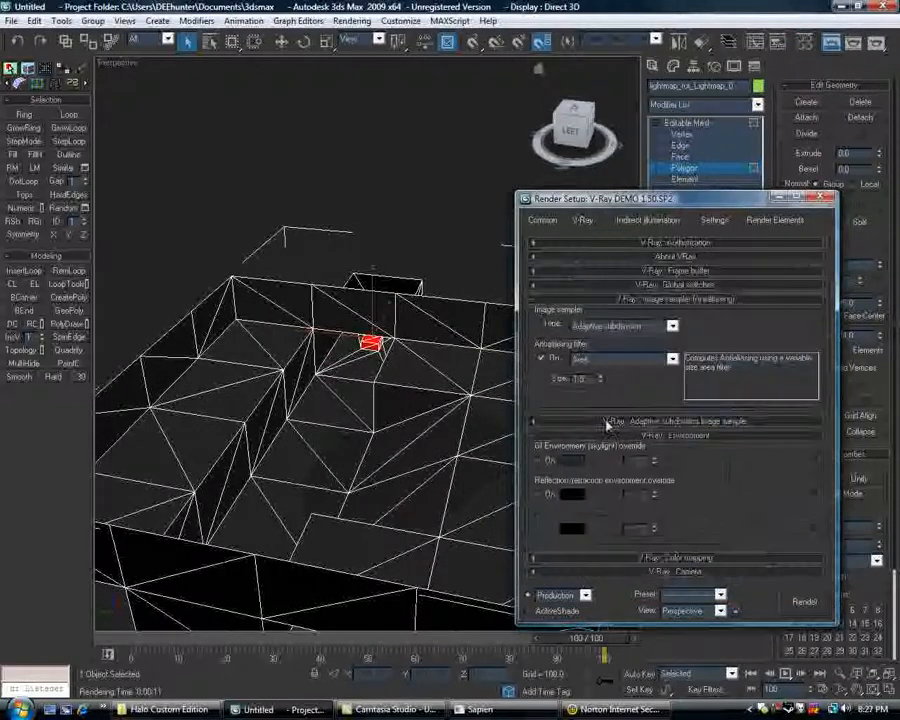
click(568, 461)
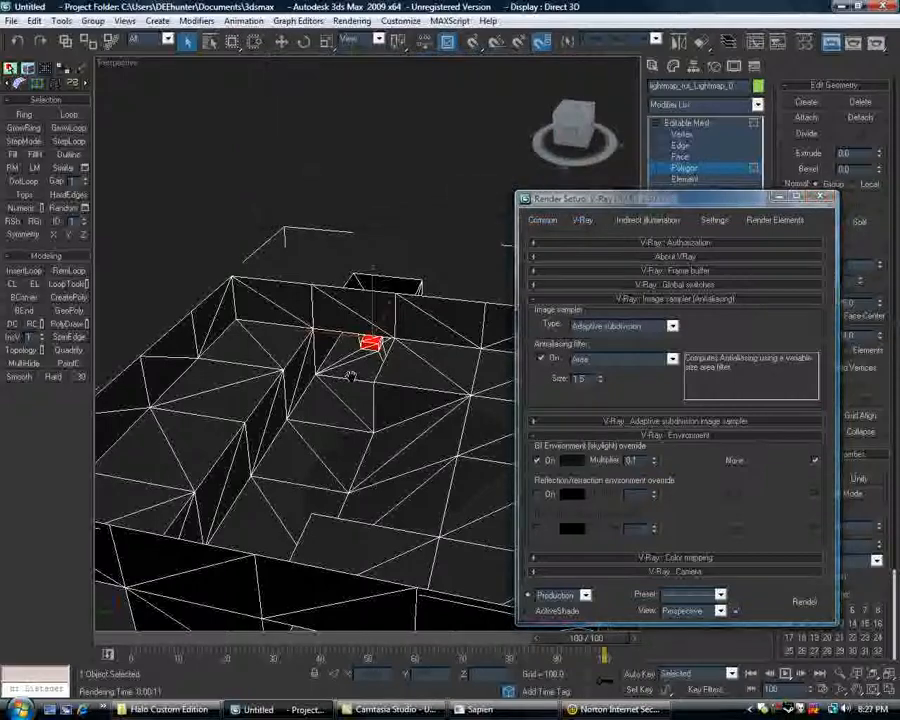
Render an overview of the whole level, then close the render, V-Ray message and render setup windows.
middle_drag(350, 376, 389, 328)
scroll(368, 364, down, 3)
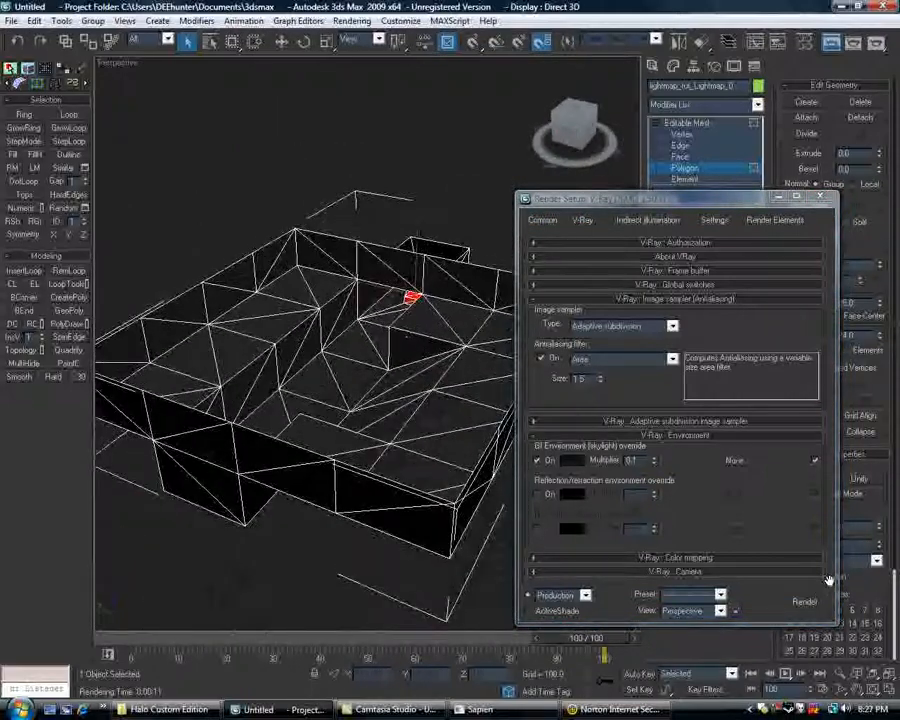
click(805, 601)
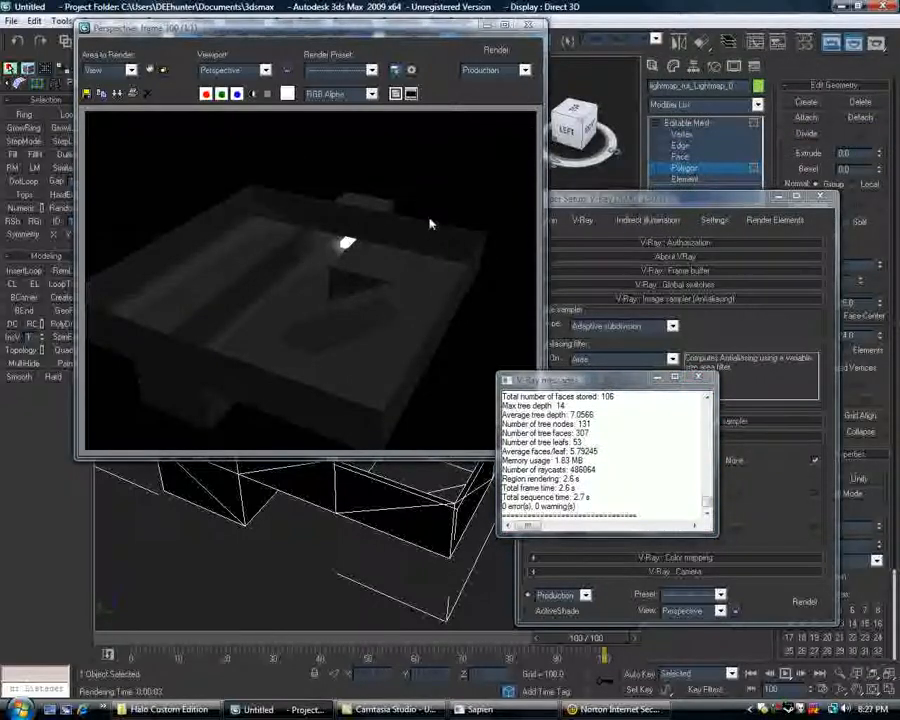
click(529, 26)
scroll(366, 276, up, 5)
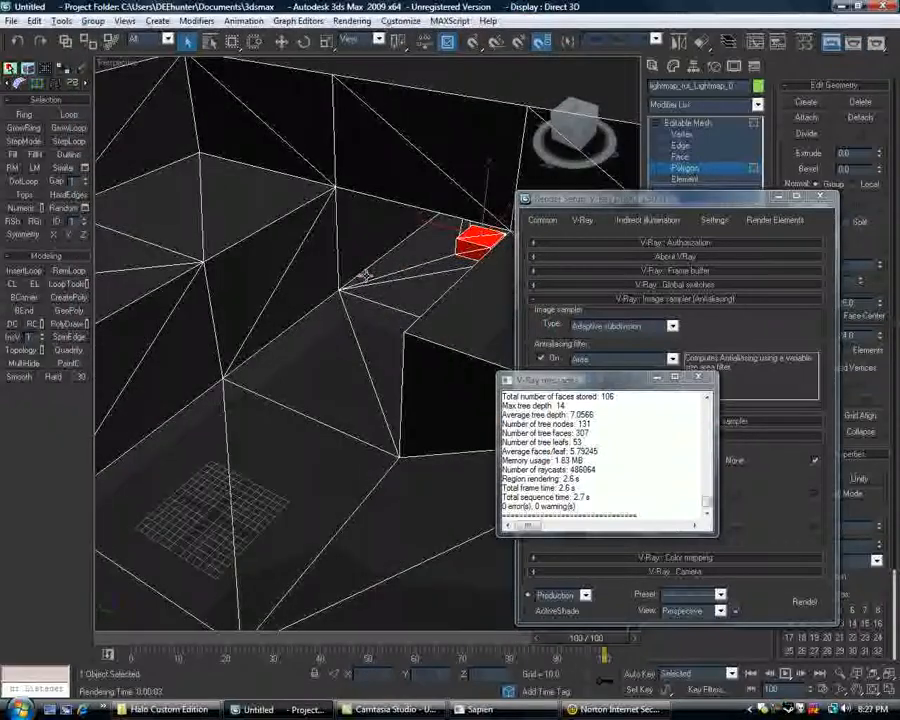
alt+middle_drag(362, 270, 731, 376)
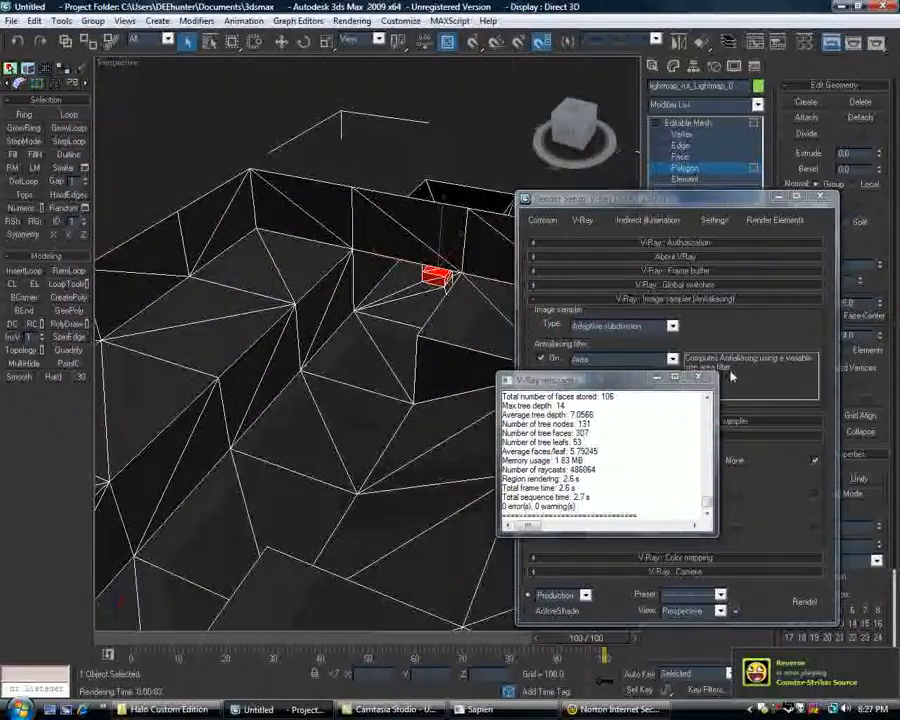
click(700, 379)
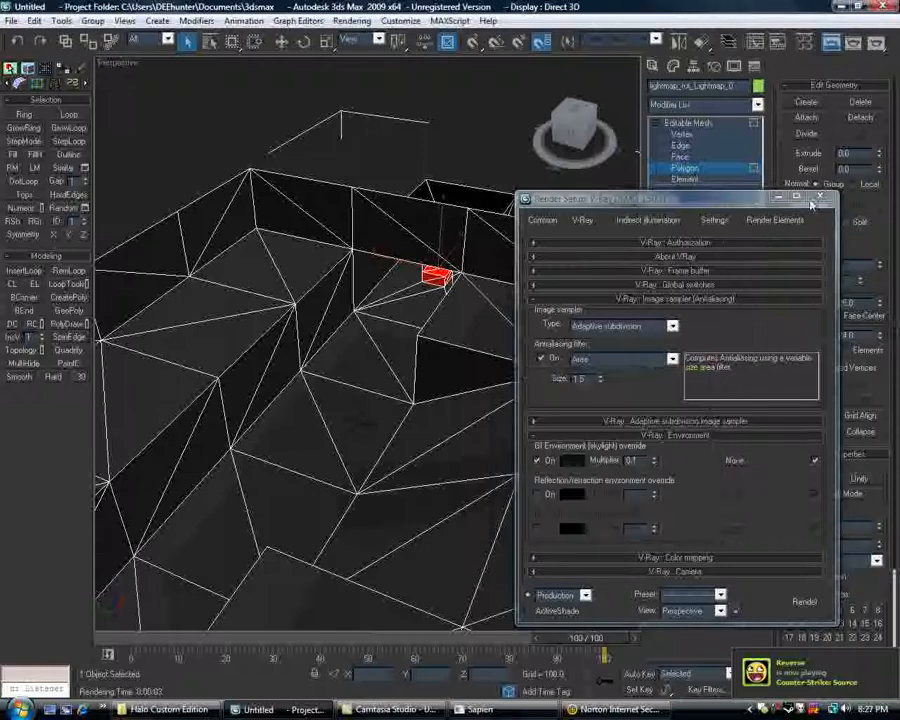
click(820, 198)
Save the scene to the Desktop as Lightmap_tut.max.
click(12, 21)
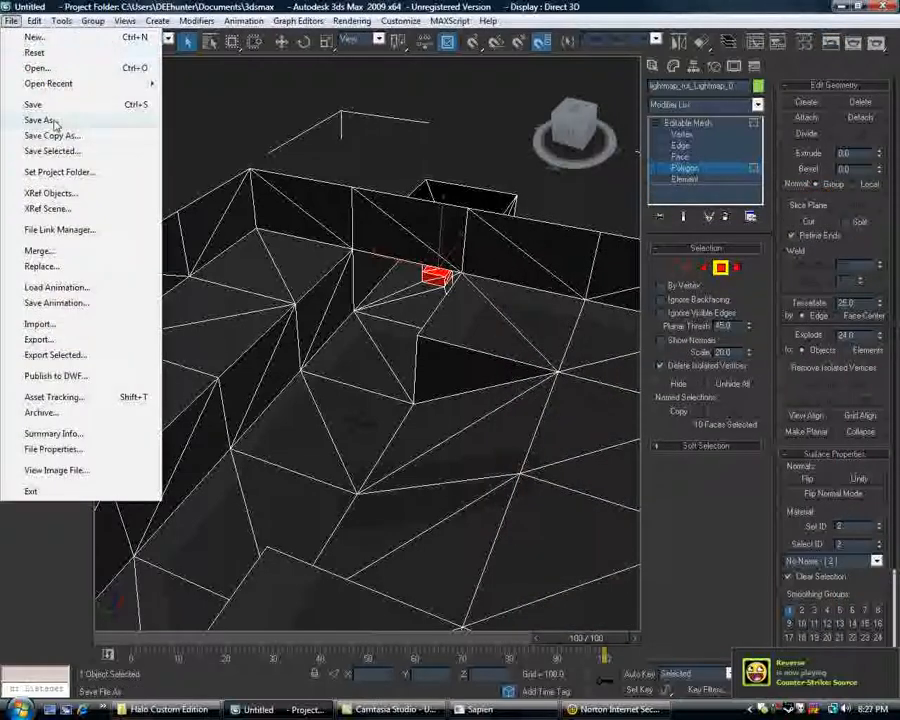
click(55, 121)
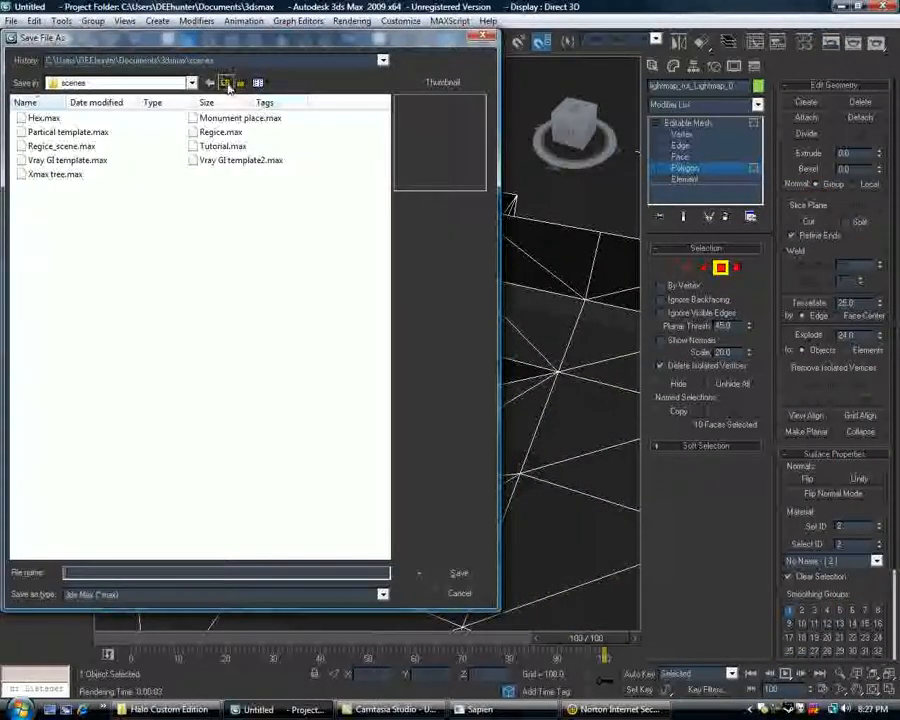
click(227, 82)
click(227, 82)
click(227, 82)
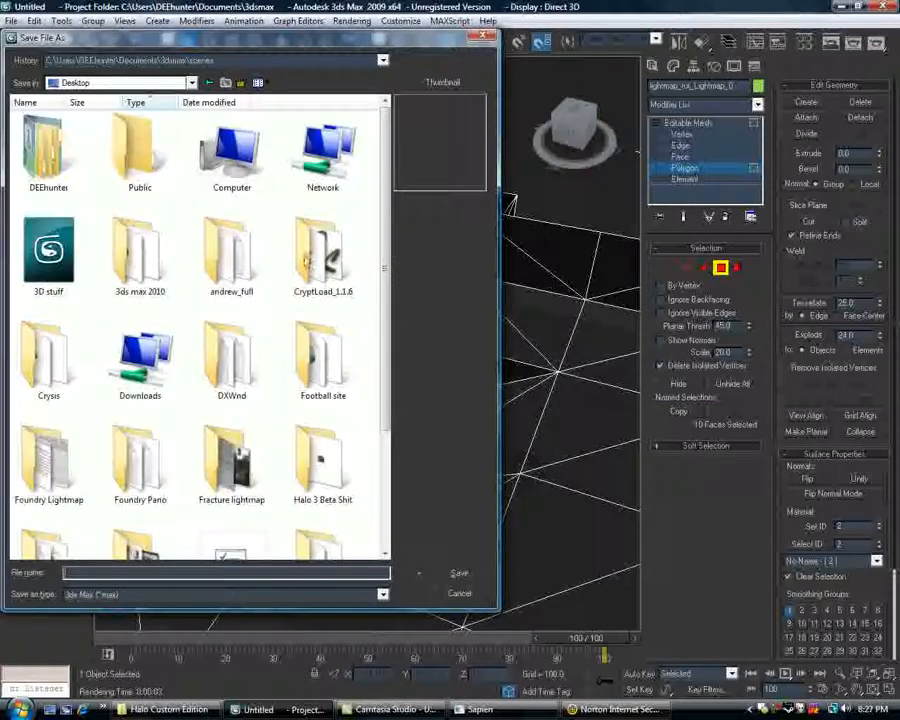
scroll(386, 410, down, 3)
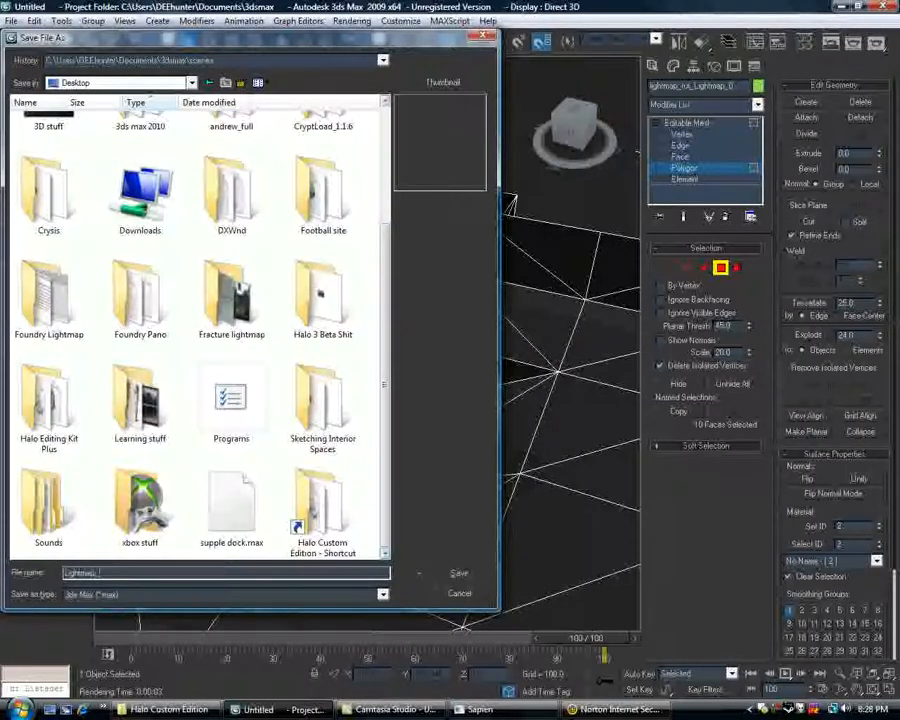
key(Return)
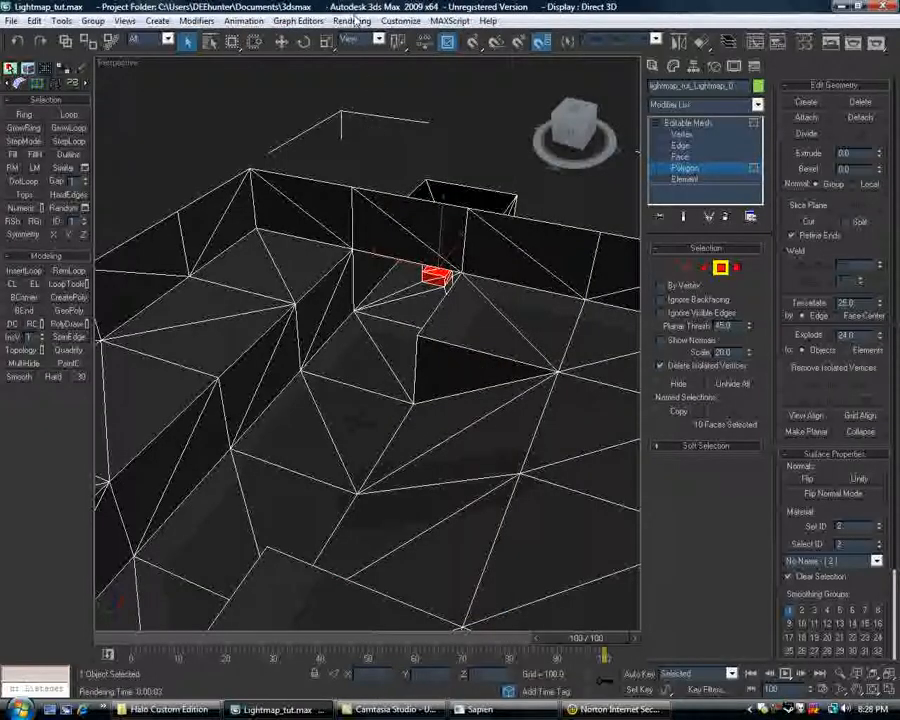
Apply an Unwrap UVW modifier to the lightmap mesh and open its UV editor.
alt+middle_drag(412, 410, 402, 394)
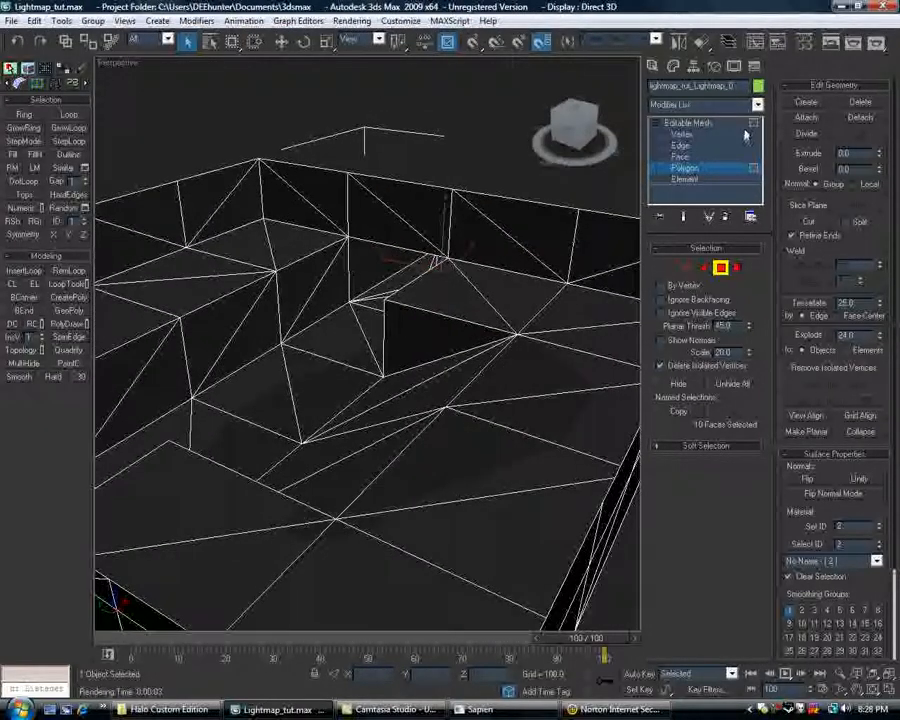
click(757, 105)
scroll(735, 620, down, 20)
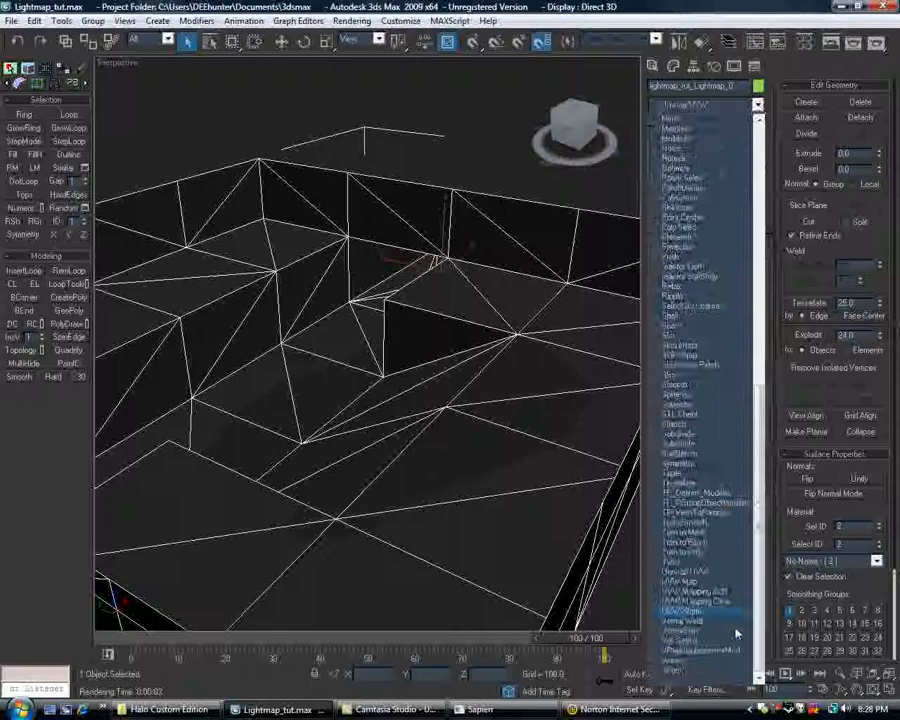
click(700, 572)
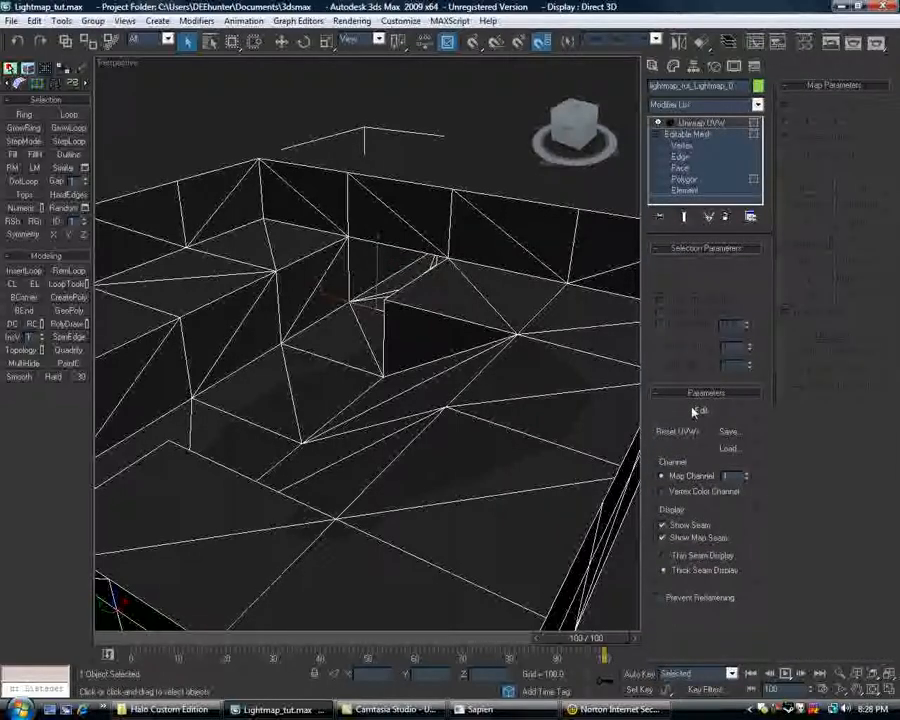
click(697, 410)
Examine the lightmap mesh's UV layout for the position and size of its UV pieces, then close the UV editor.
scroll(251, 219, up, 8)
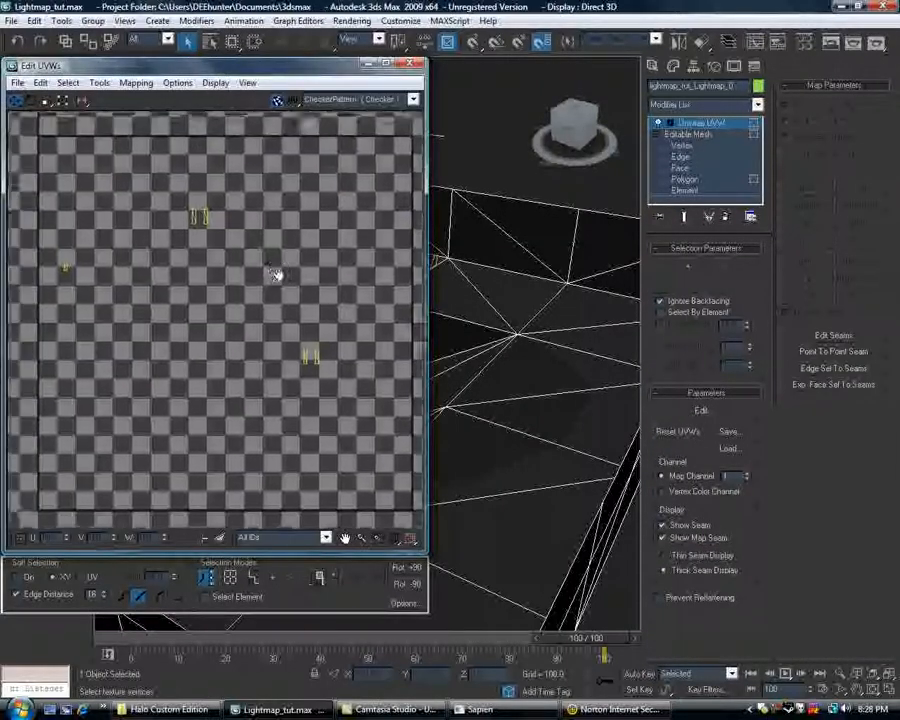
middle_drag(185, 394, 249, 362)
scroll(249, 362, up, 6)
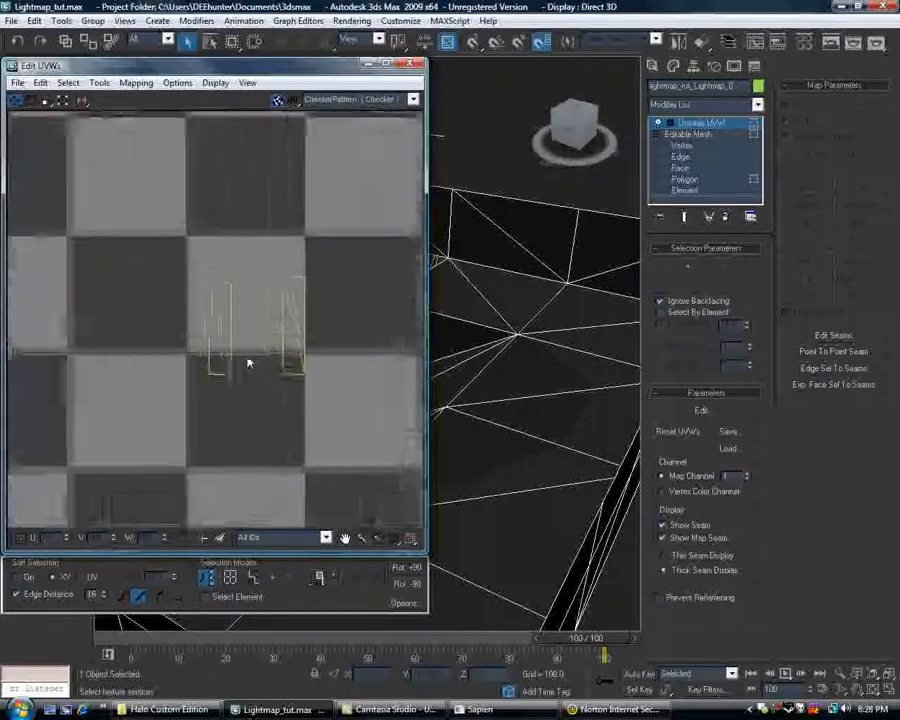
scroll(249, 362, down, 13)
middle_drag(173, 345, 260, 384)
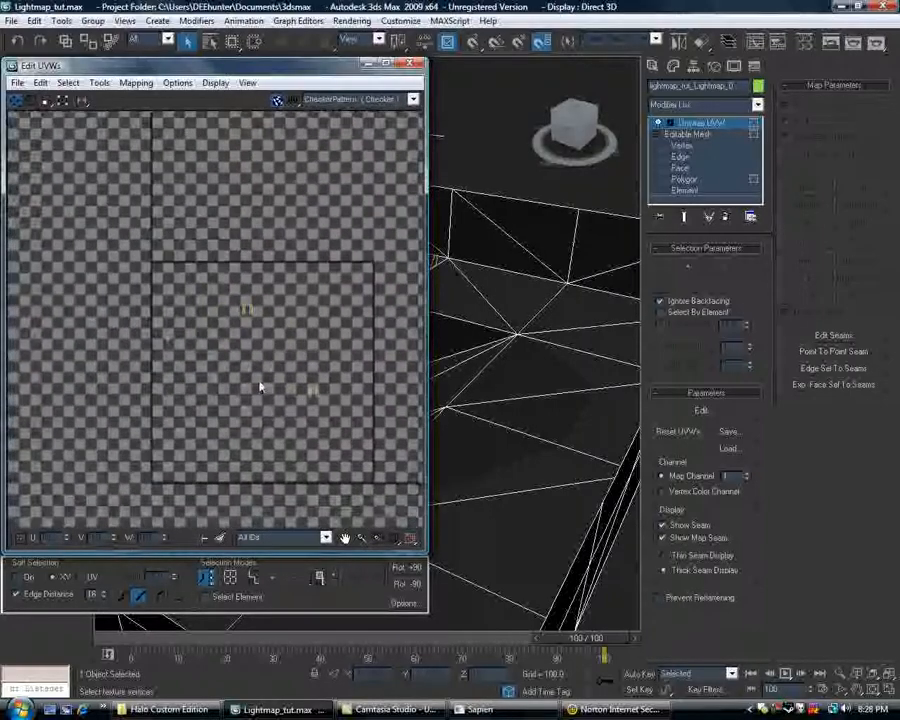
scroll(260, 384, up, 7)
middle_drag(184, 266, 247, 425)
scroll(177, 281, up, 6)
middle_drag(333, 305, 386, 390)
scroll(197, 281, up, 3)
middle_drag(258, 356, 213, 317)
scroll(213, 322, down, 12)
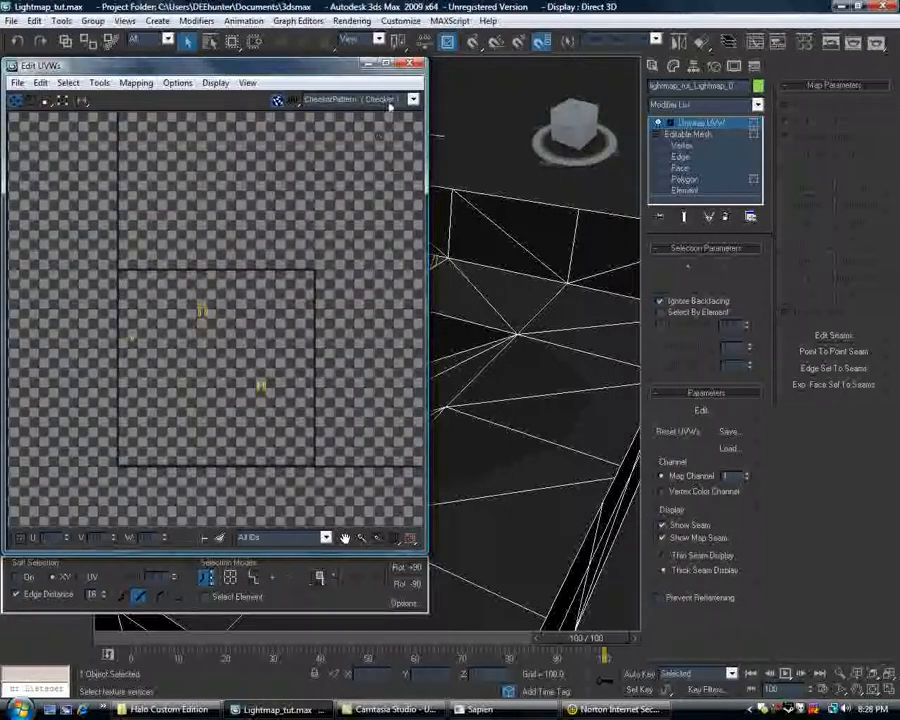
click(409, 64)
Delete the Unwrap UVW modifier from the lightmap mesh.
right_click(712, 122)
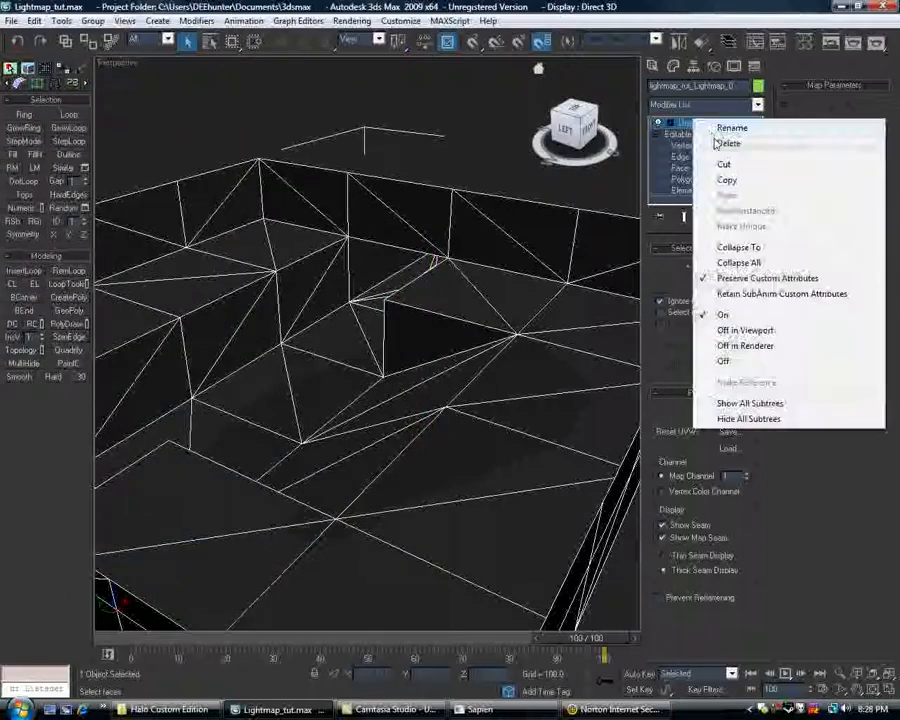
click(728, 143)
scroll(345, 182, down, 6)
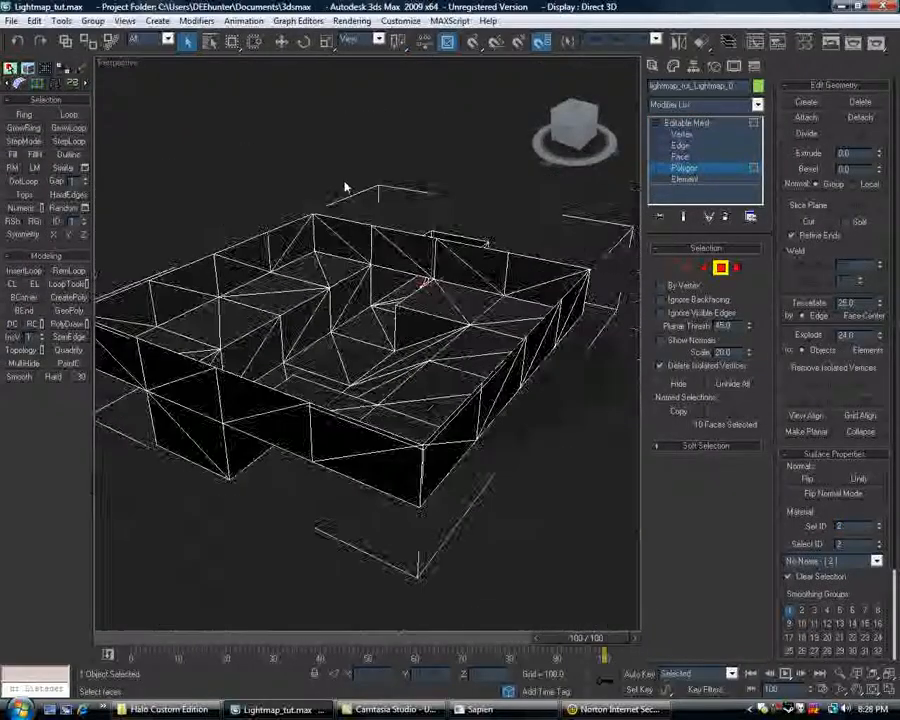
scroll(370, 213, up, 8)
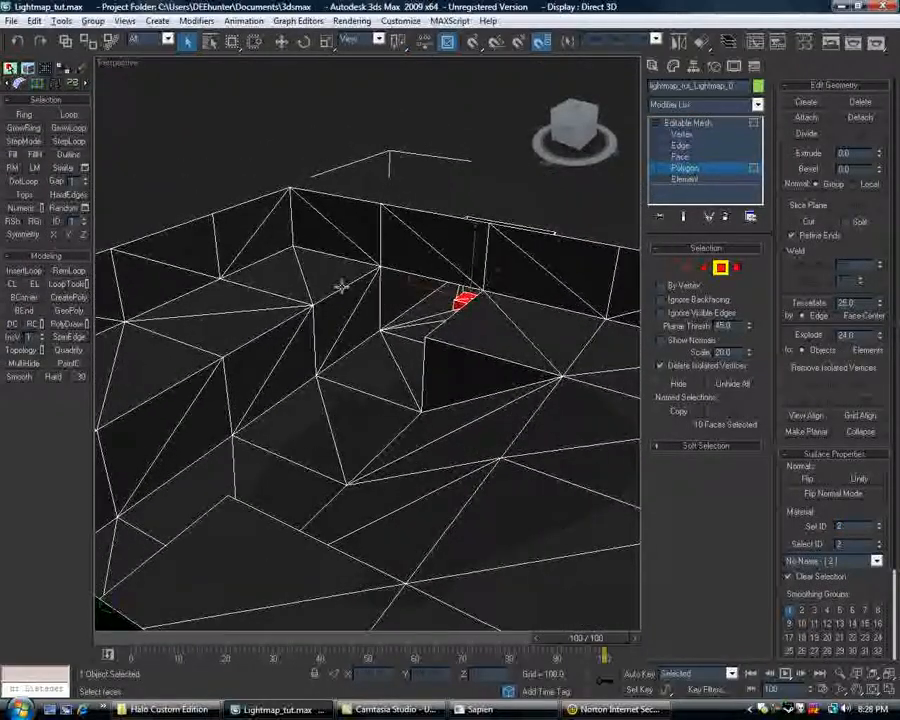
scroll(388, 276, down, 6)
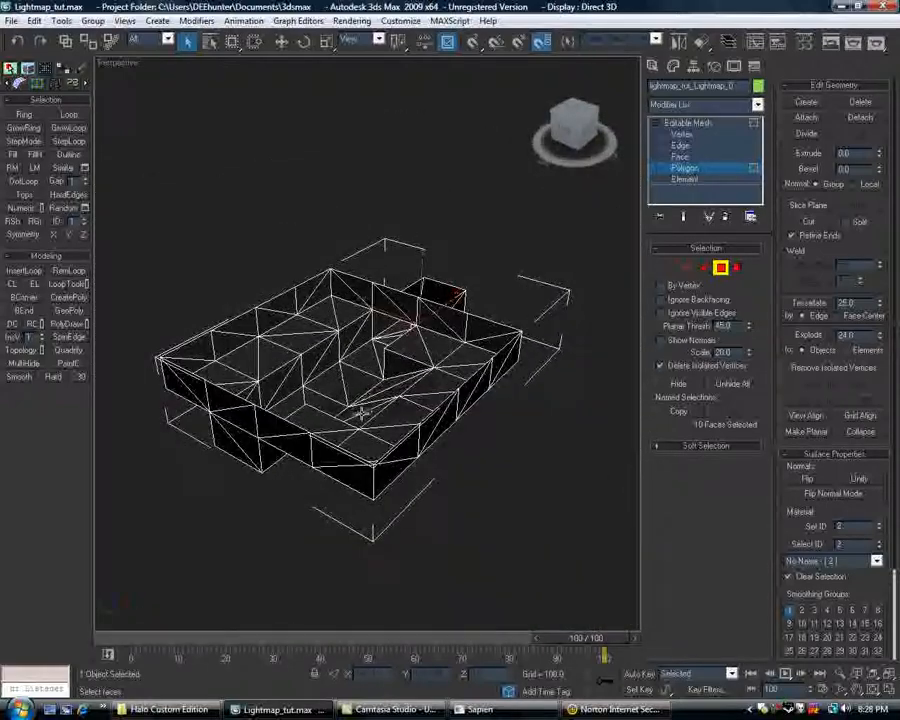
scroll(316, 438, up, 4)
middle_drag(316, 438, 333, 415)
Launch Guerilla.
click(20, 709)
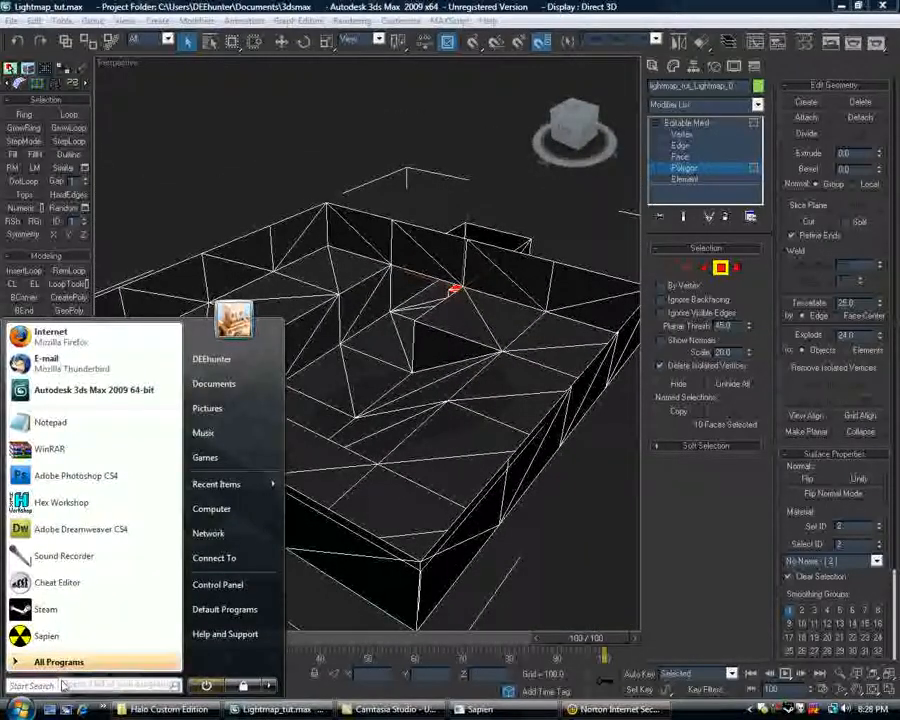
text(gu)
key(Return)
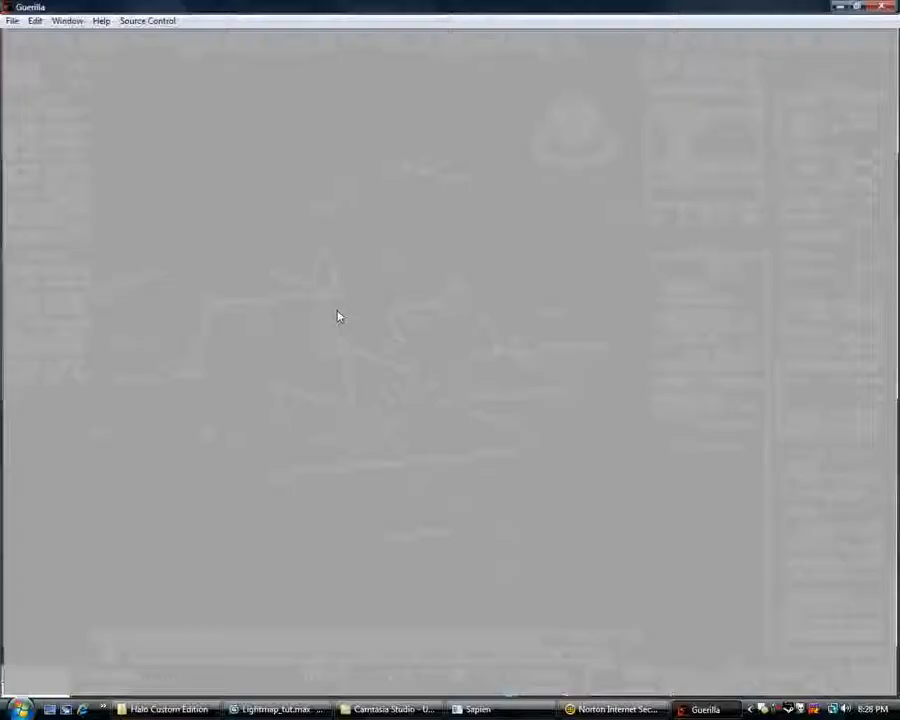
Examine the radiosity properties of white.shader_environment in the lightmap_tut shaders folder, then close the tag and Guerilla.
click(15, 22)
click(30, 51)
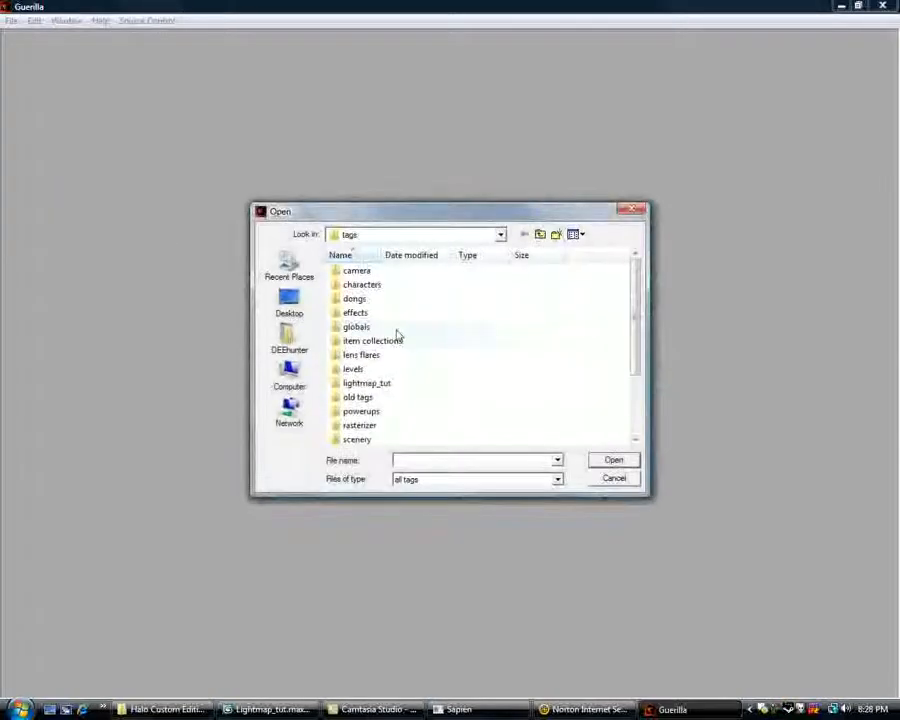
double_click(387, 387)
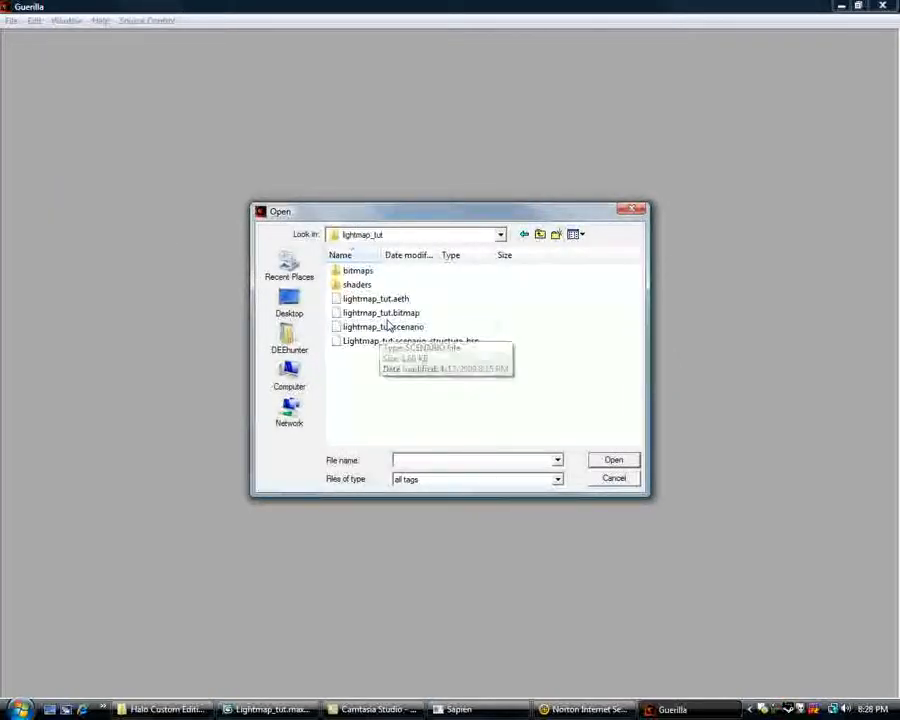
double_click(360, 285)
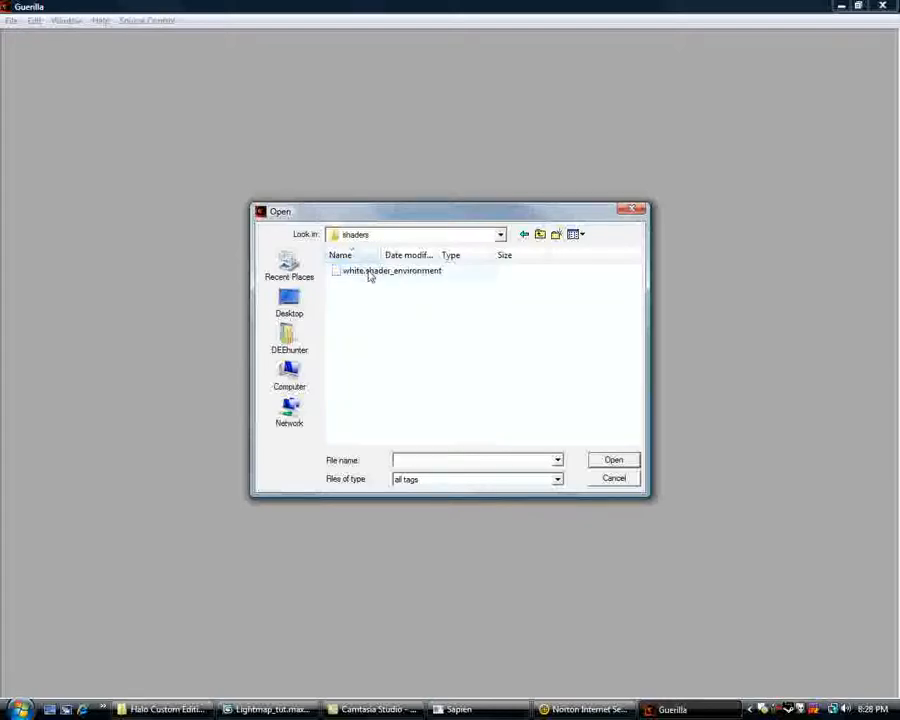
double_click(370, 270)
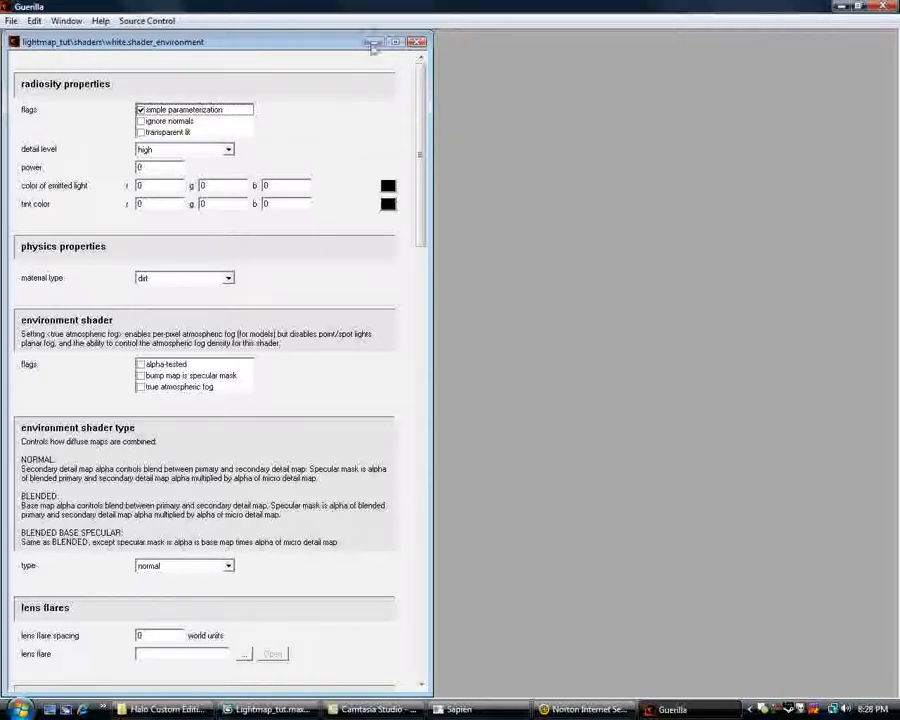
click(418, 42)
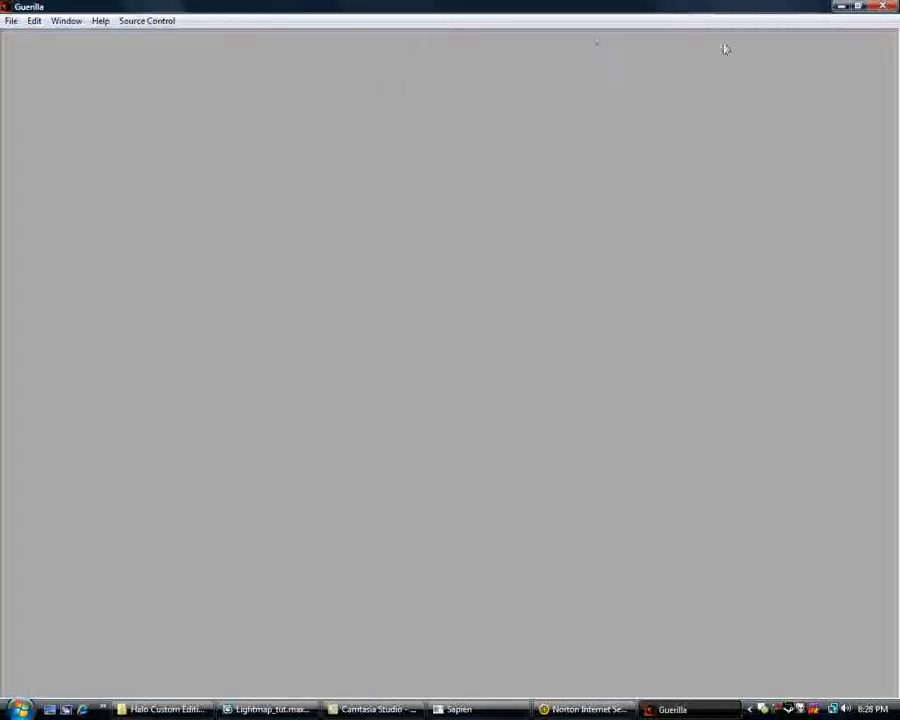
click(886, 12)
Leave polygon editing of the lightmap mesh and open its Render To Texture settings.
alt+middle_drag(468, 276, 486, 284)
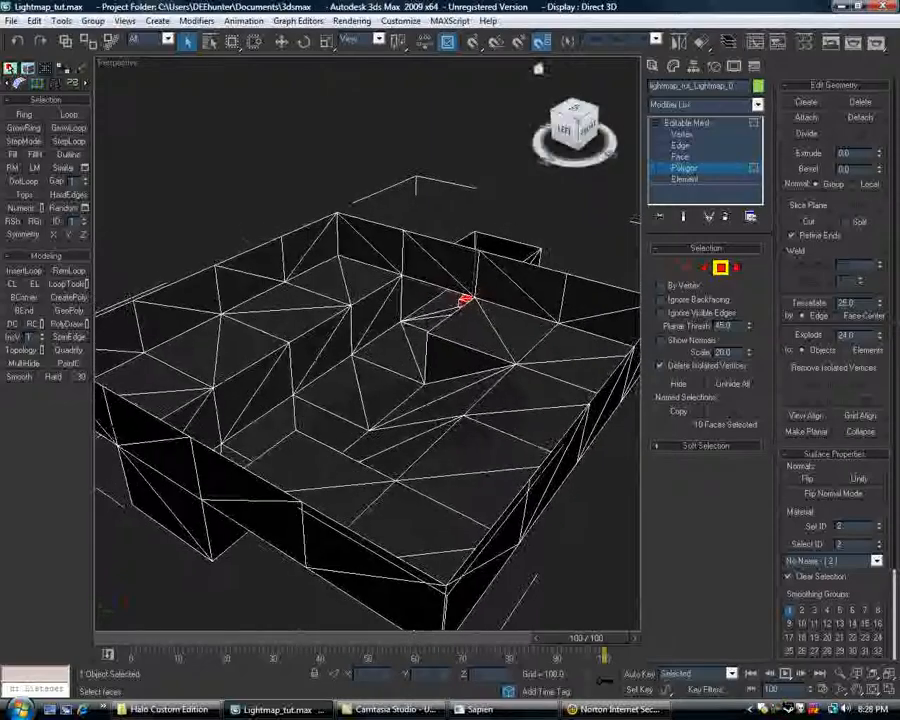
click(653, 68)
alt+middle_drag(392, 247, 408, 305)
scroll(430, 249, up, 4)
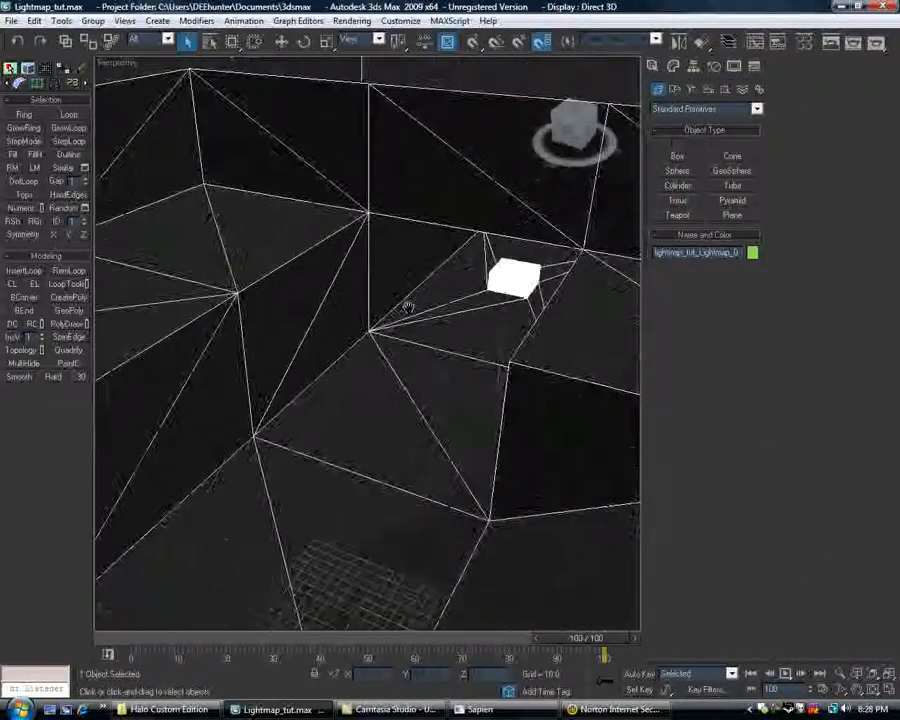
scroll(408, 305, down, 3)
click(352, 21)
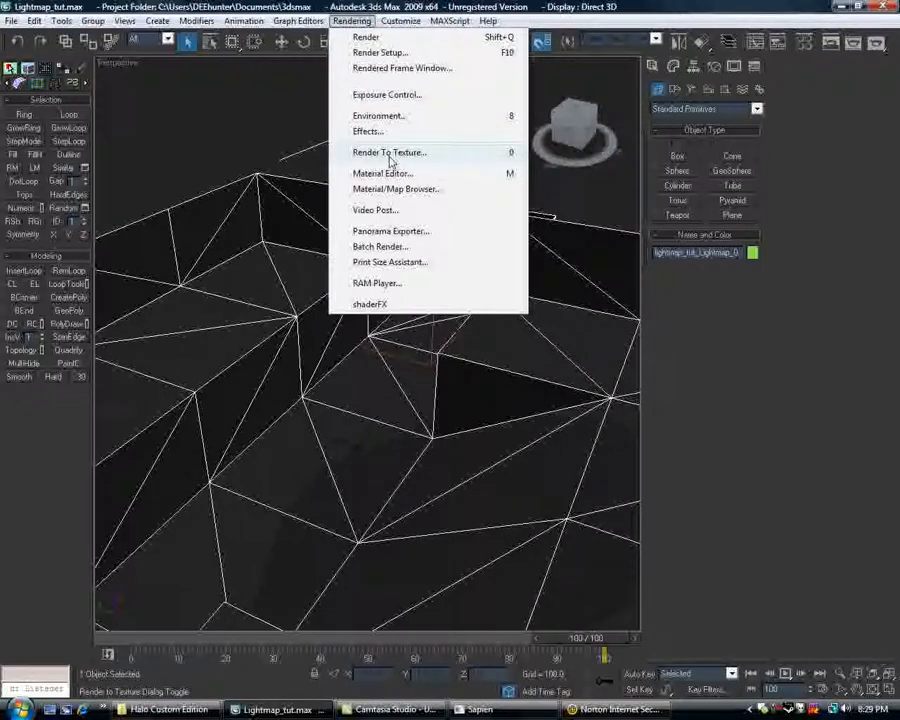
click(390, 152)
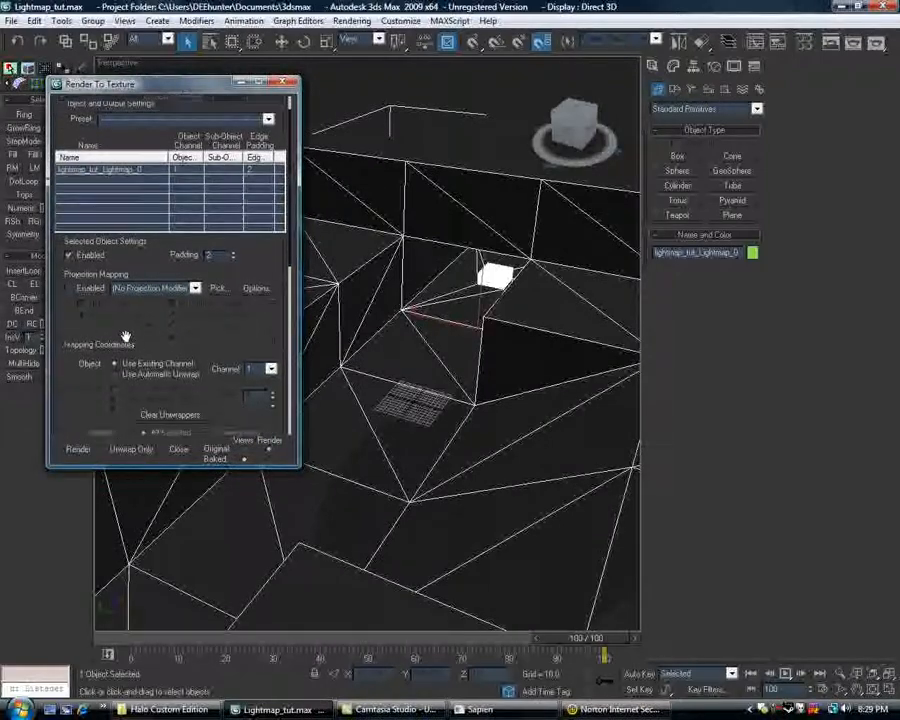
Add a CompleteMap output element to the lightmap mesh's texture bake.
scroll(125, 338, down, 8)
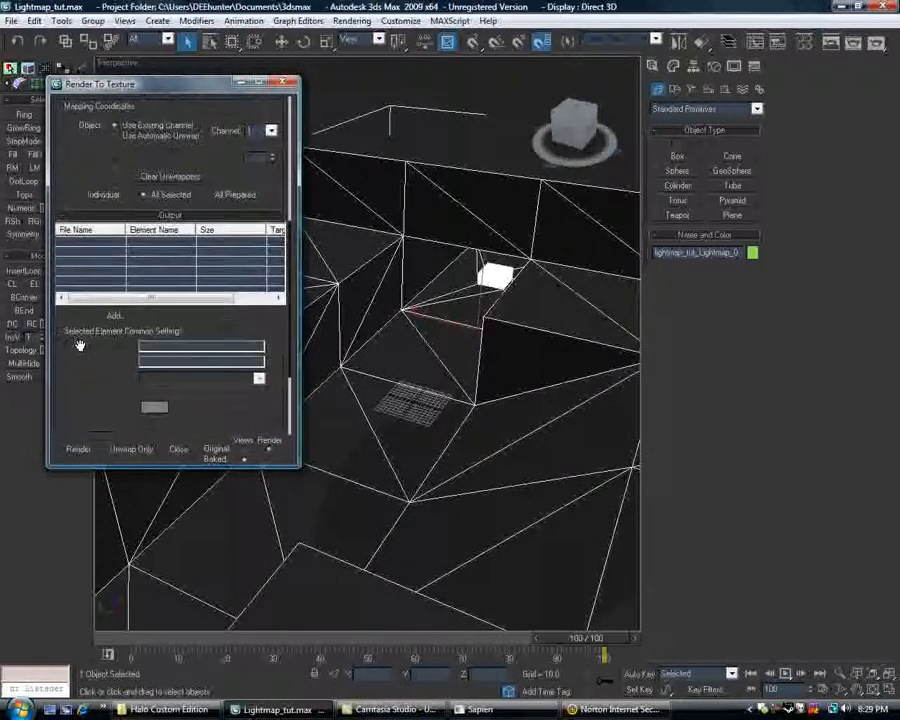
drag(80, 345, 76, 293)
click(115, 262)
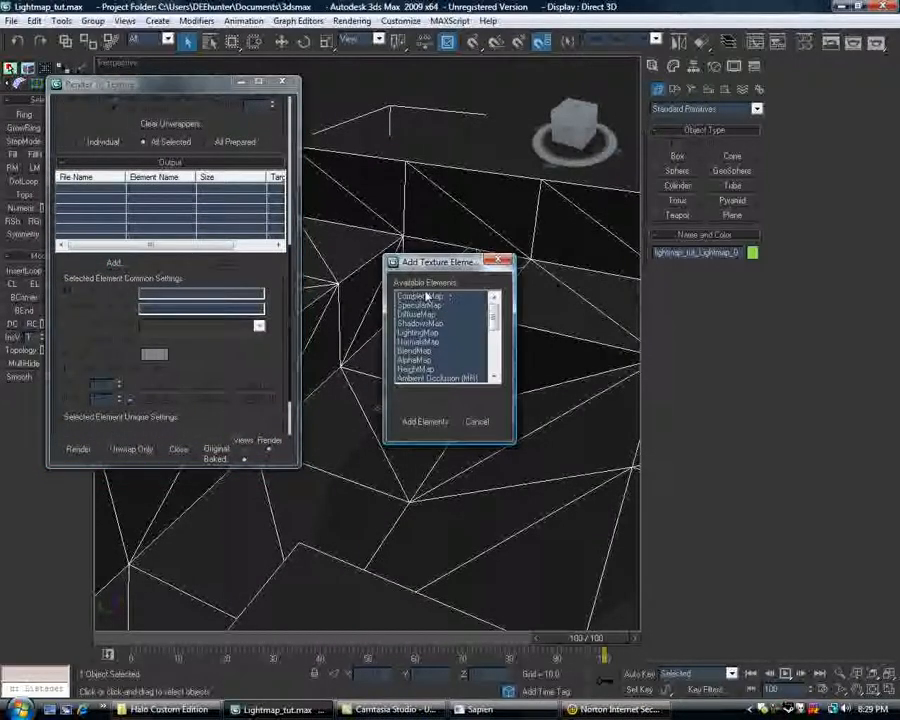
double_click(428, 298)
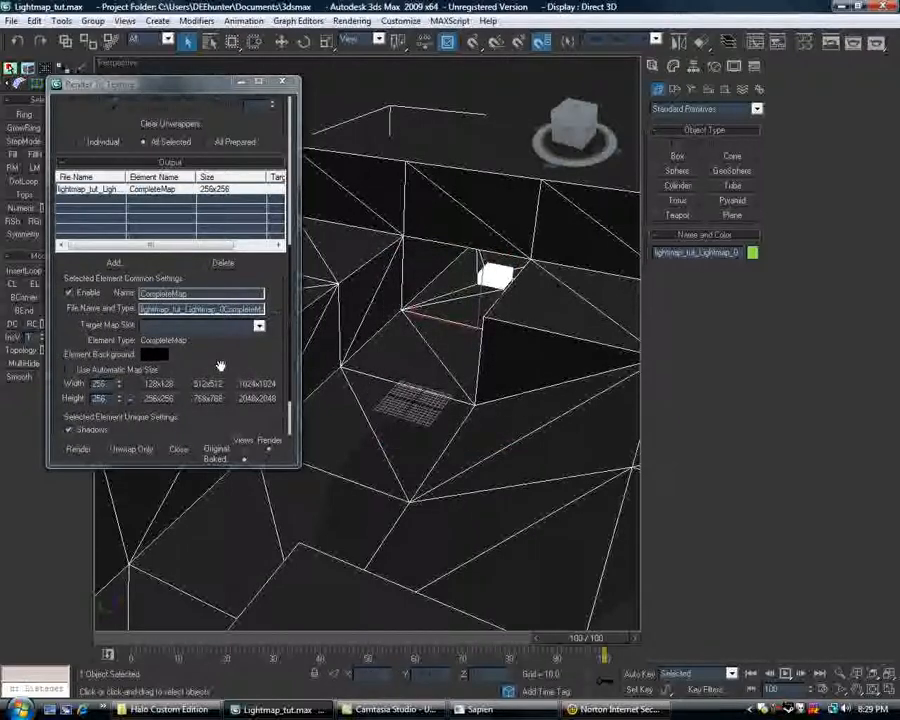
Set the CompleteMap size to 1024x1024 and render the texture, continuing without a target map slot.
drag(220, 366, 211, 290)
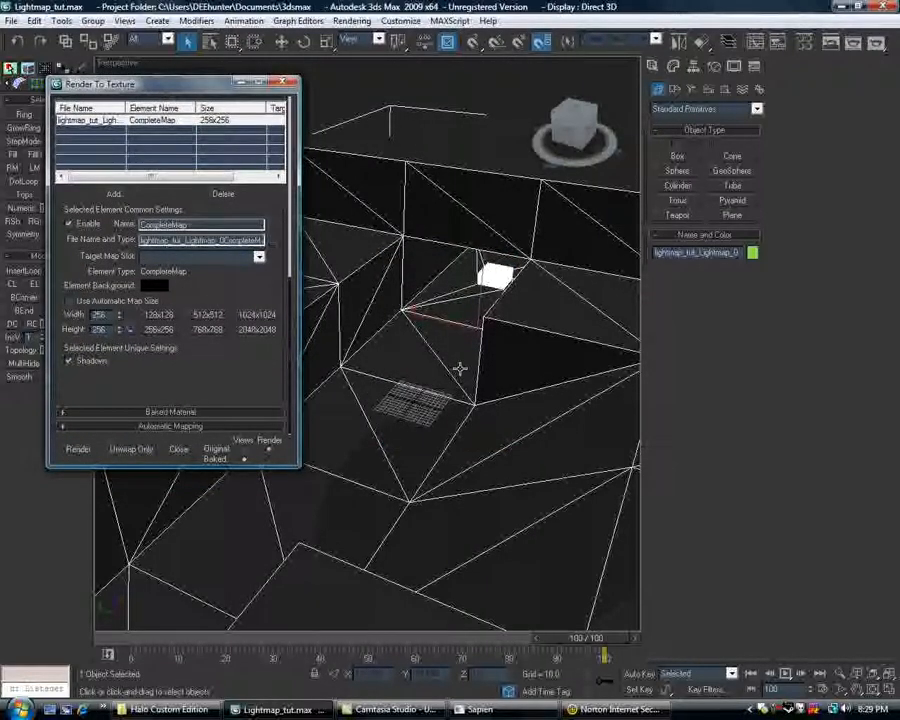
alt+middle_drag(460, 369, 459, 396)
scroll(459, 396, up, 3)
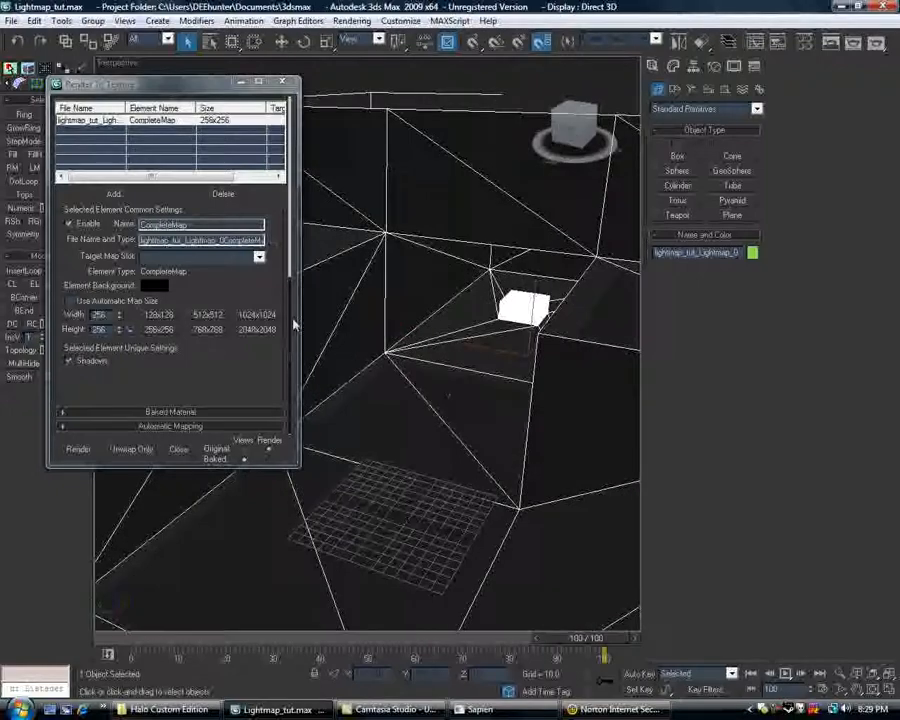
click(233, 293)
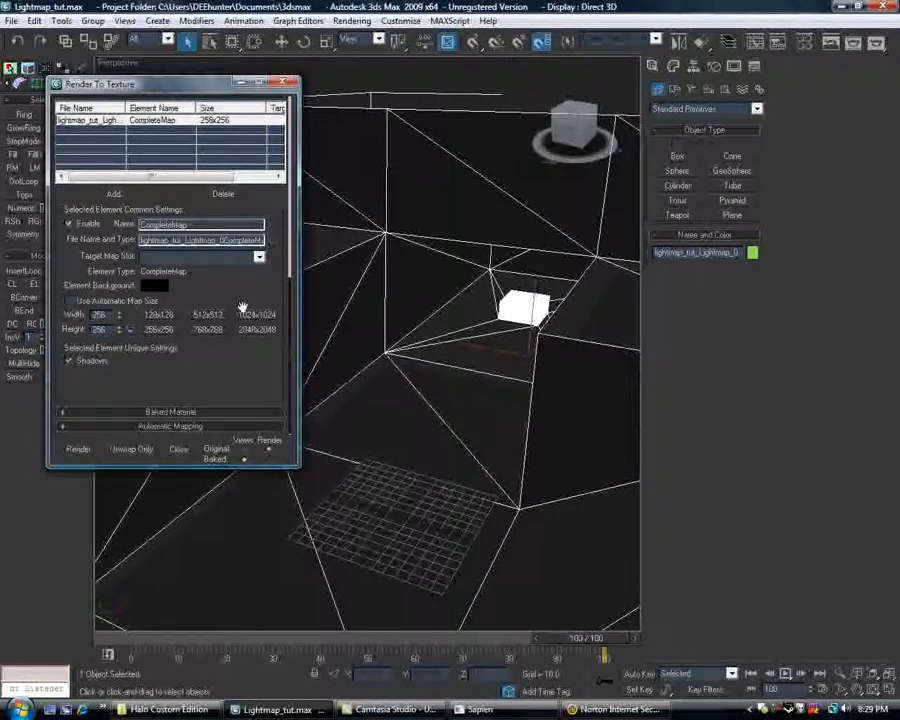
click(250, 319)
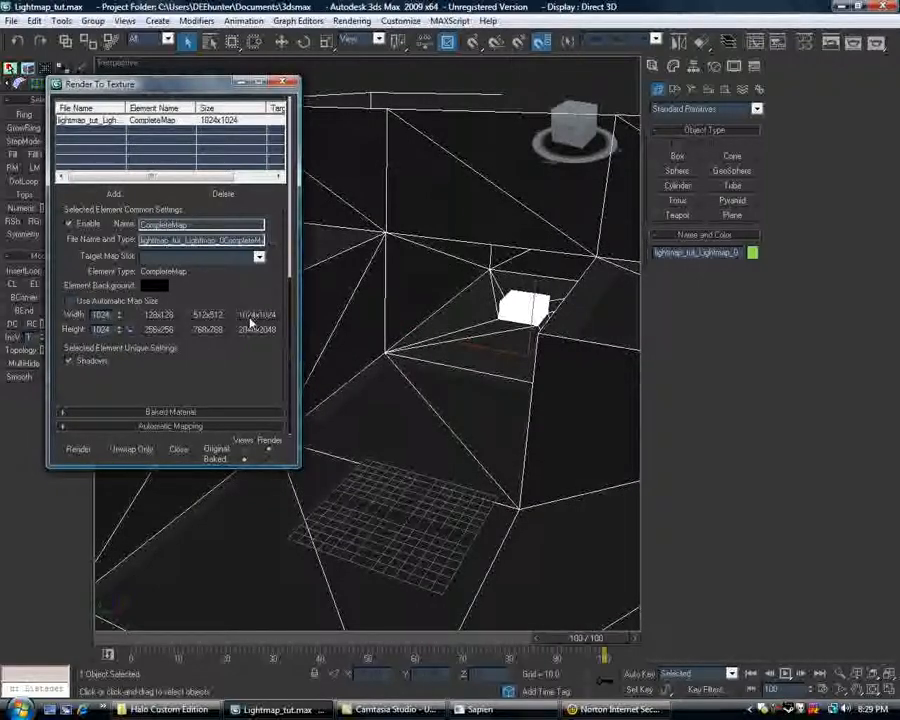
click(86, 452)
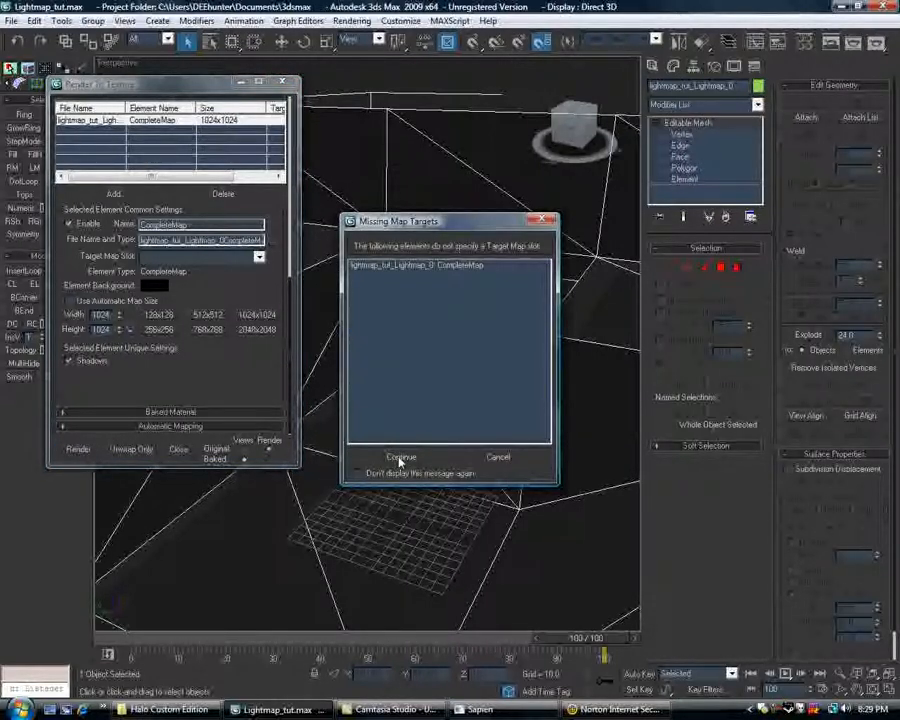
click(400, 458)
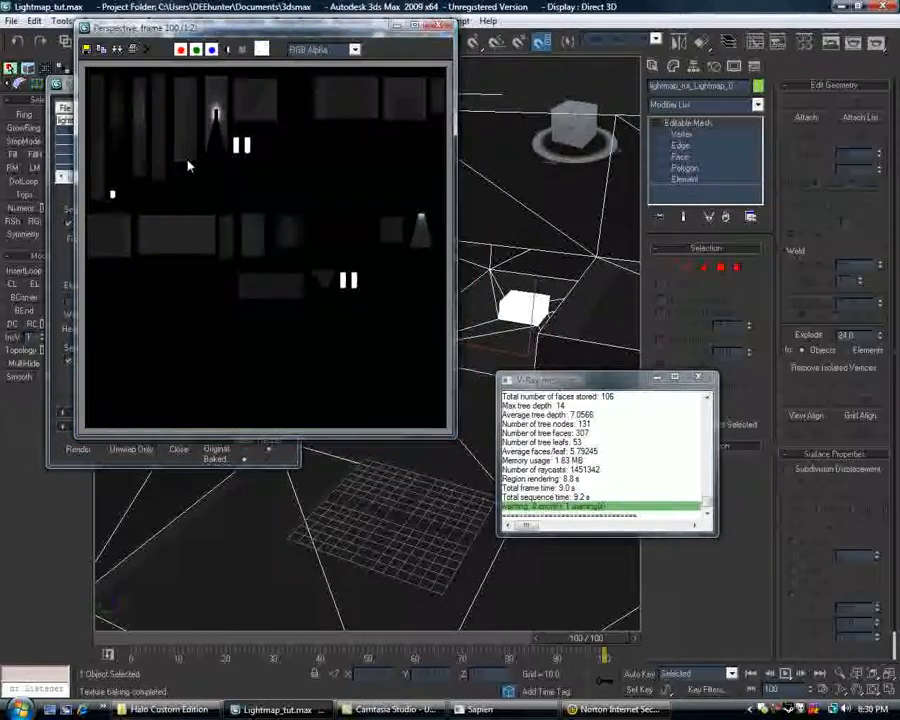
Try to save the rendered lightmap image to the Desktop as lightmap_o in OpenEXR format.
click(88, 52)
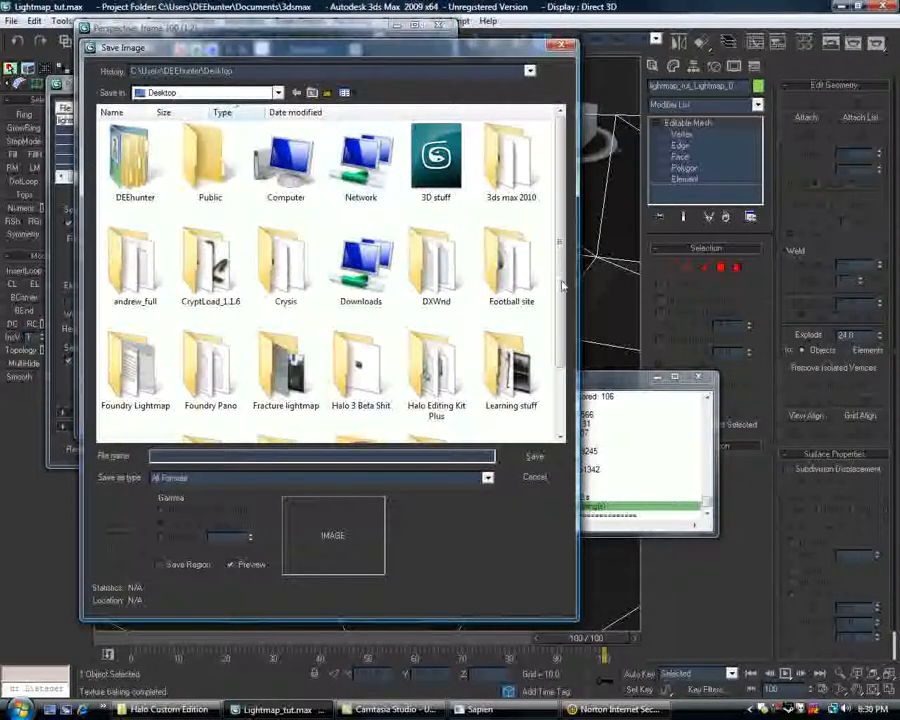
click(487, 477)
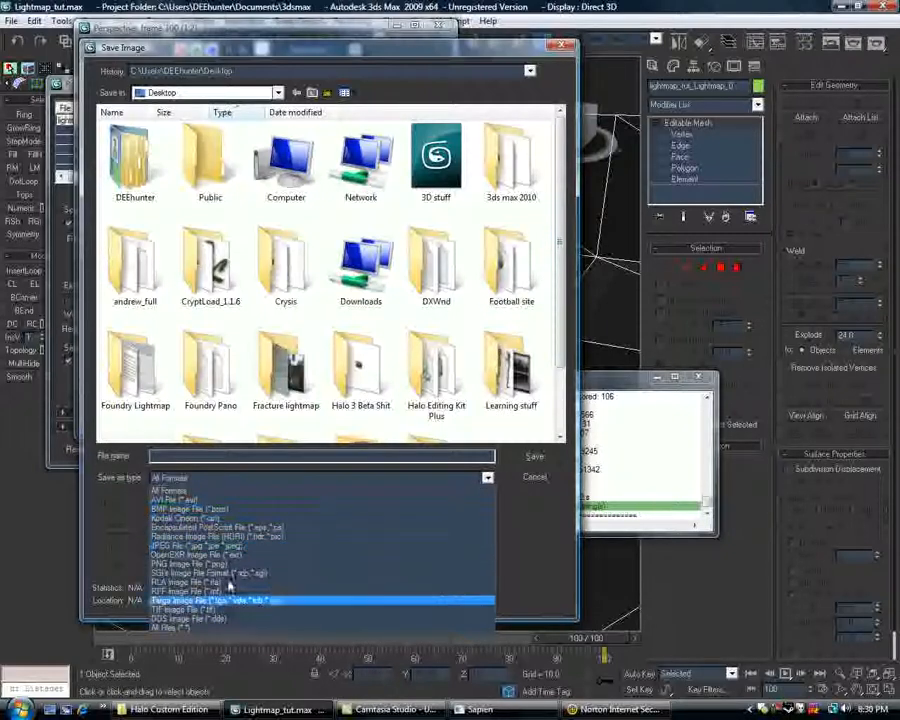
click(226, 562)
click(230, 456)
text(lig)
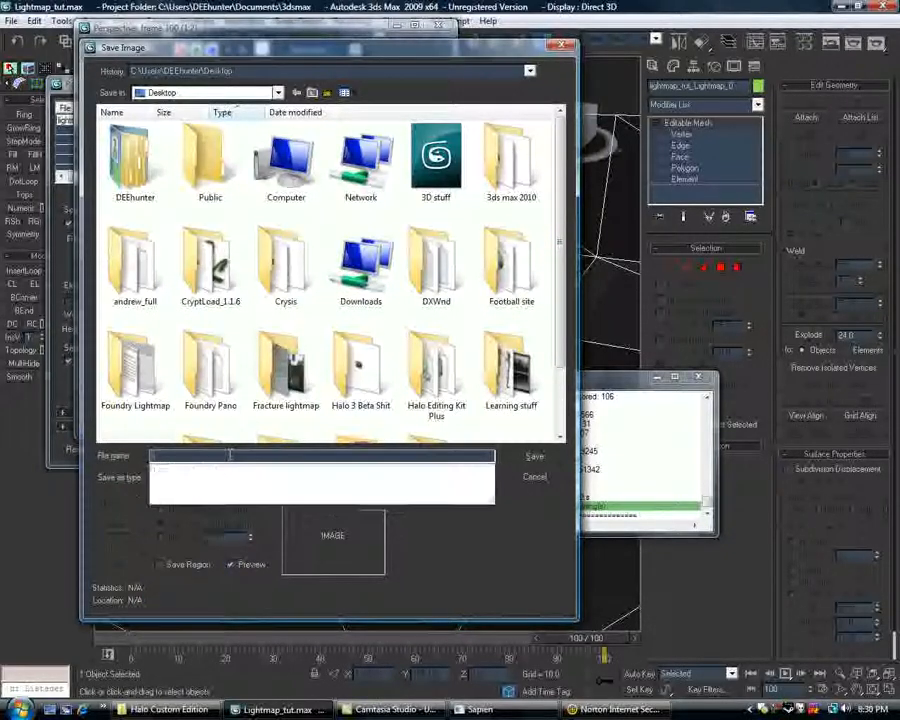
text(htmap_)
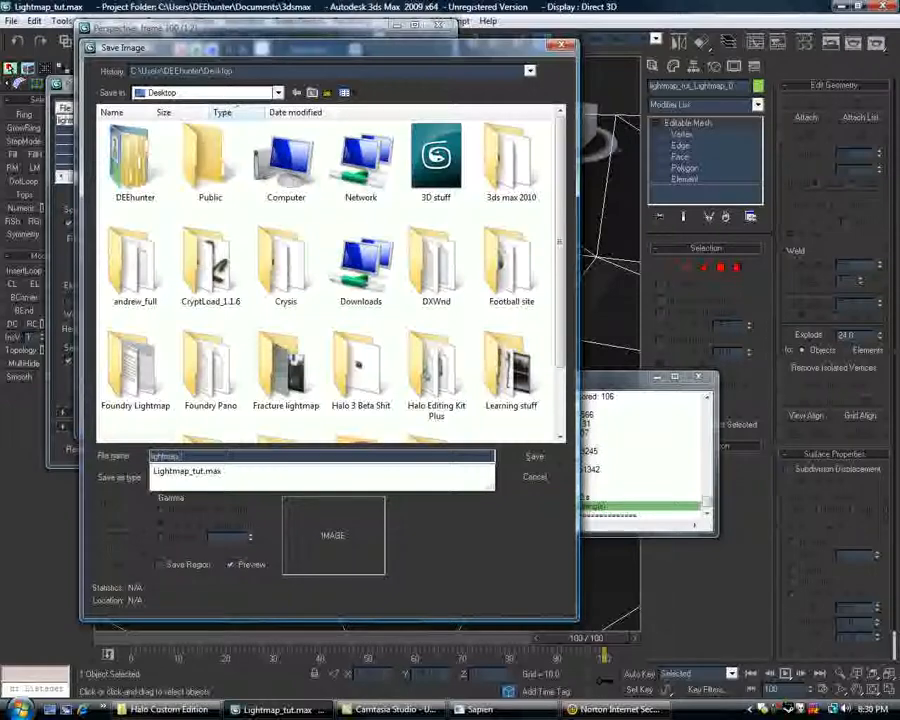
text(o)
key(Return)
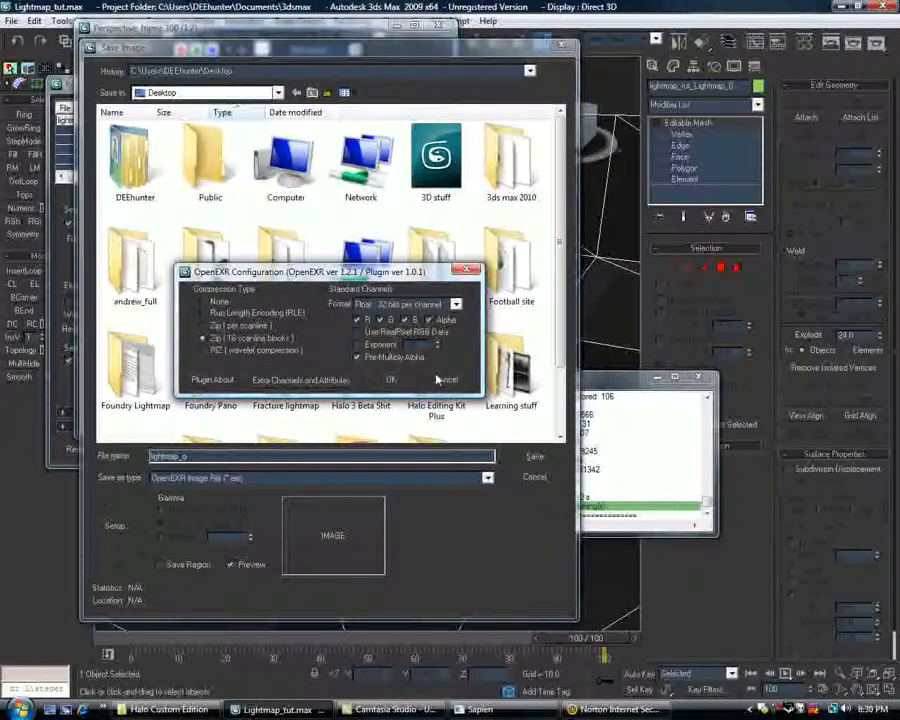
click(440, 380)
Save the rendered lightmap image to the Desktop as a PNG file named lightmap_0.
click(487, 478)
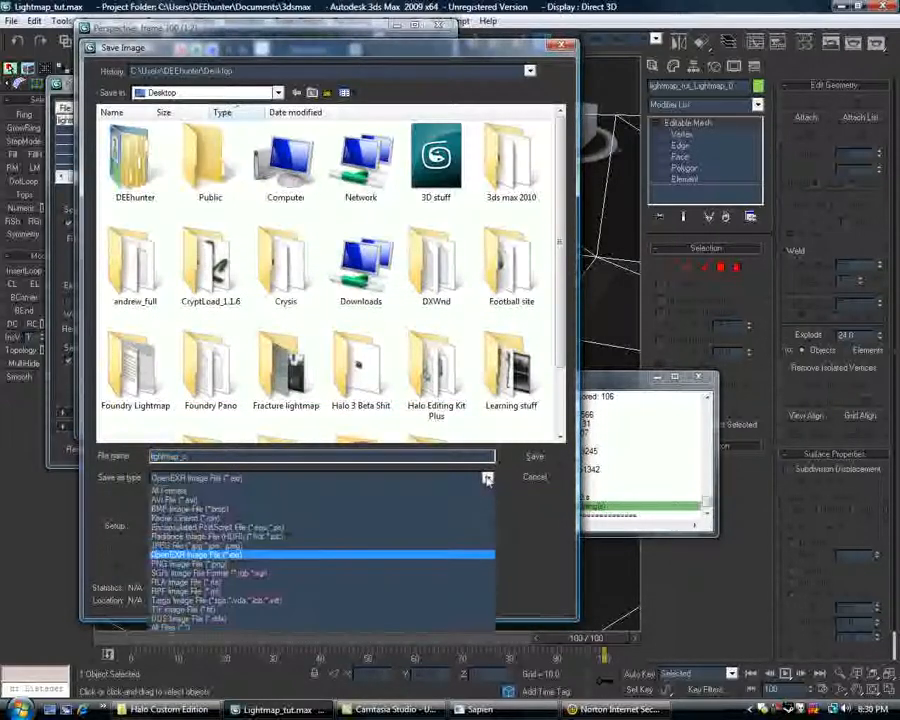
click(200, 563)
click(206, 456)
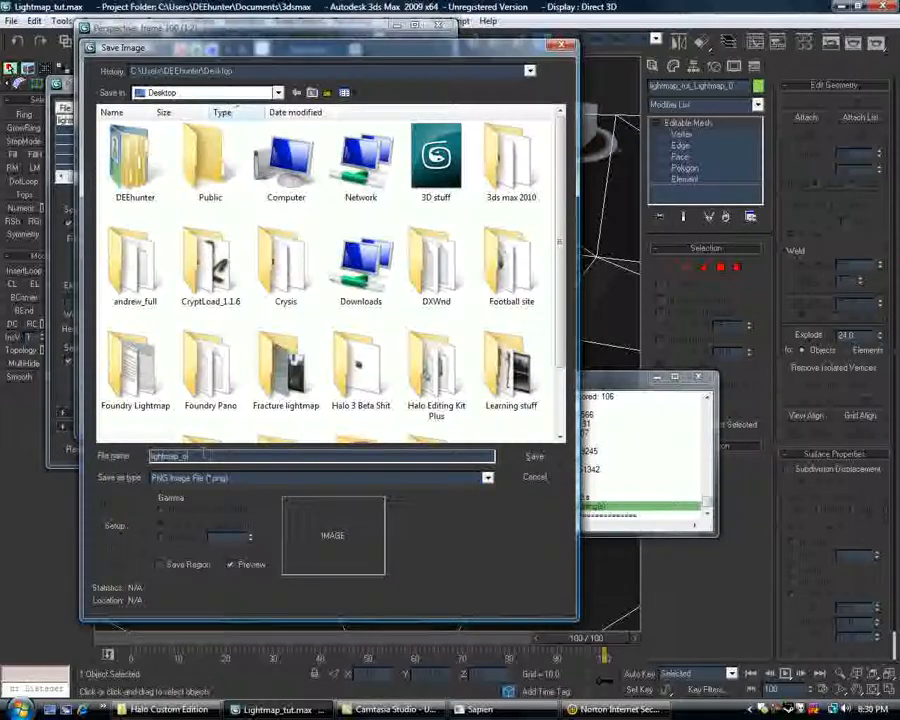
key(BackSpace)
text(0)
key(Return)
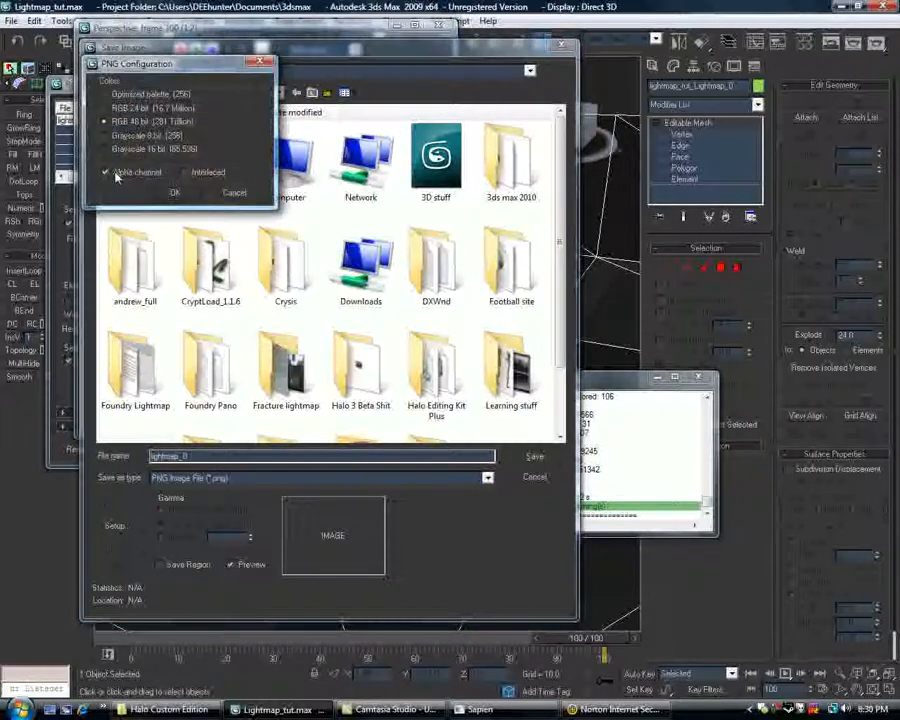
click(172, 192)
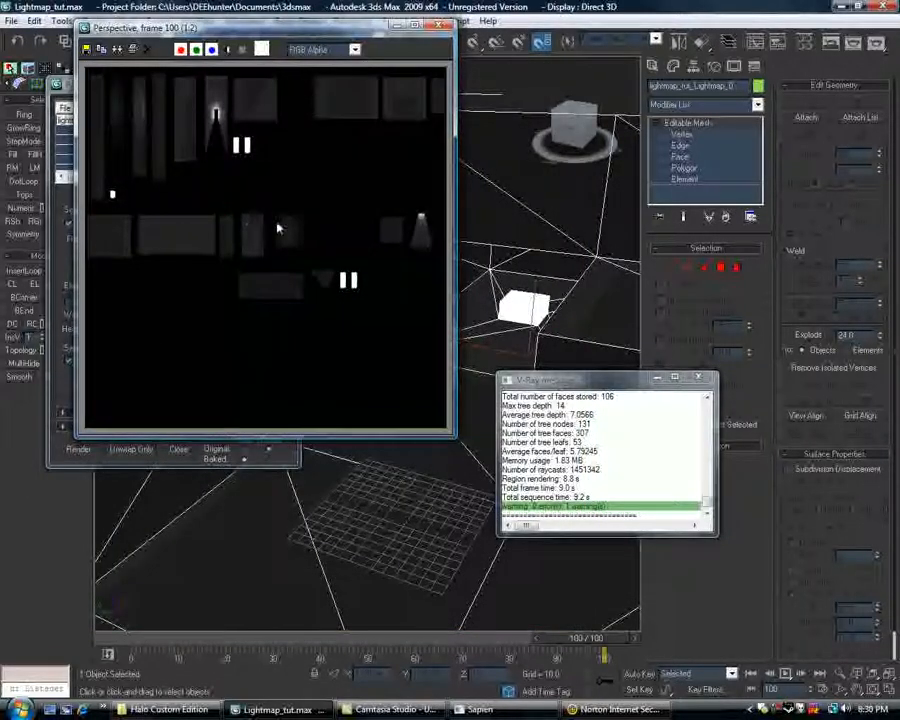
Switch to Aether, edit the lightmap_tut lightmaps bitmap, and import the PNG file lightmap_0 from the Desktop into Bitmap 0.
double_click(788, 709)
drag(604, 195, 406, 211)
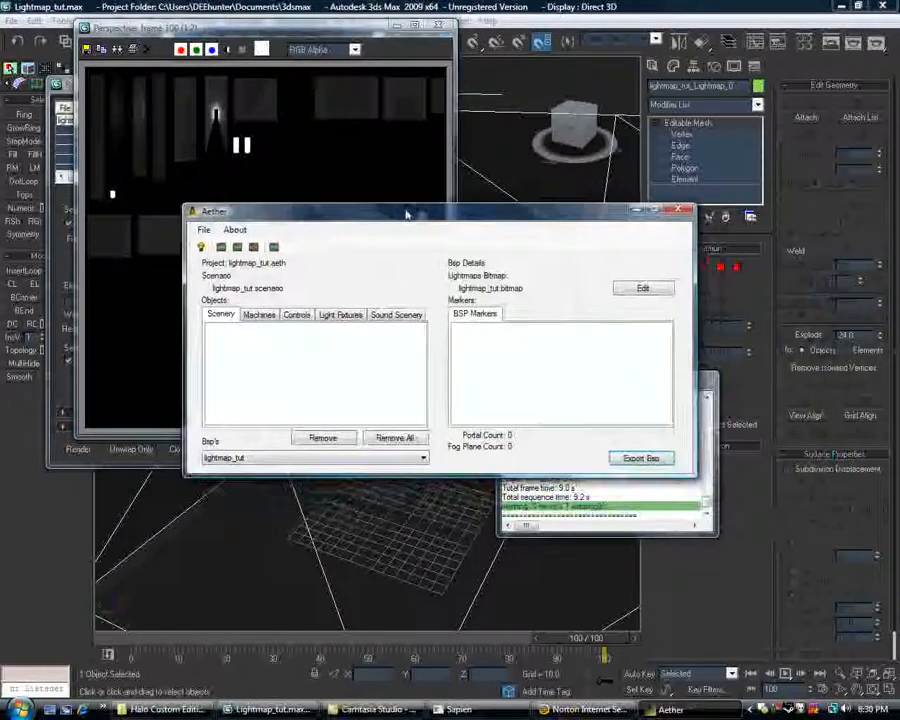
click(643, 289)
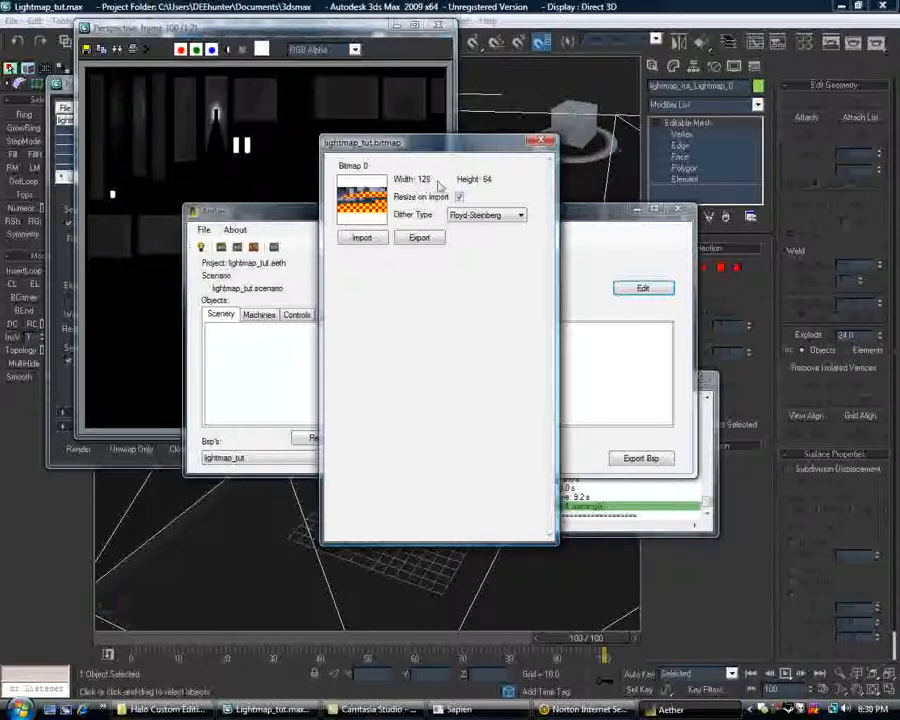
click(376, 240)
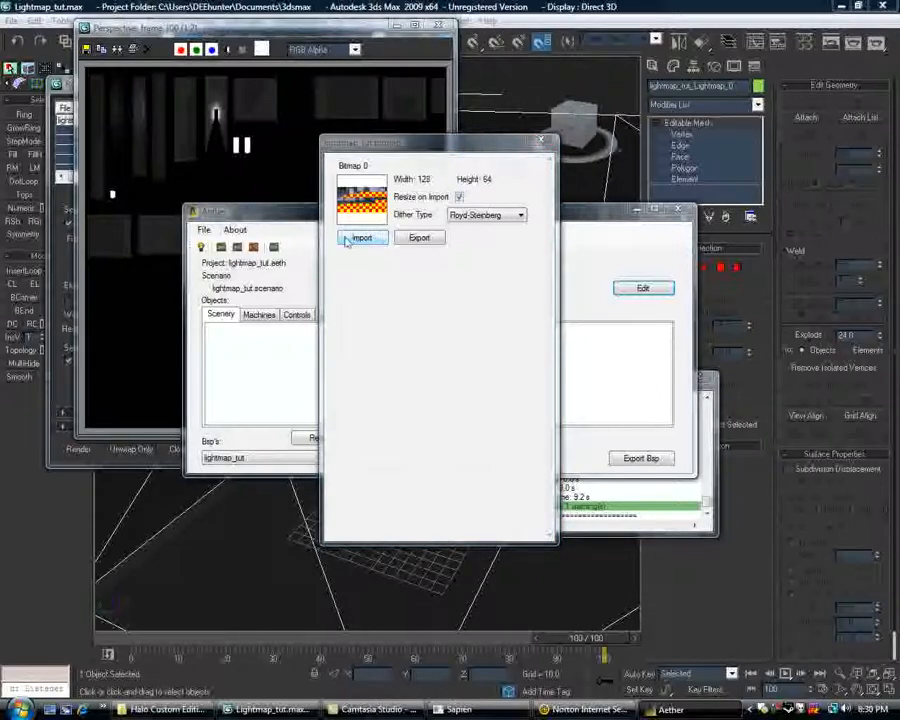
click(363, 263)
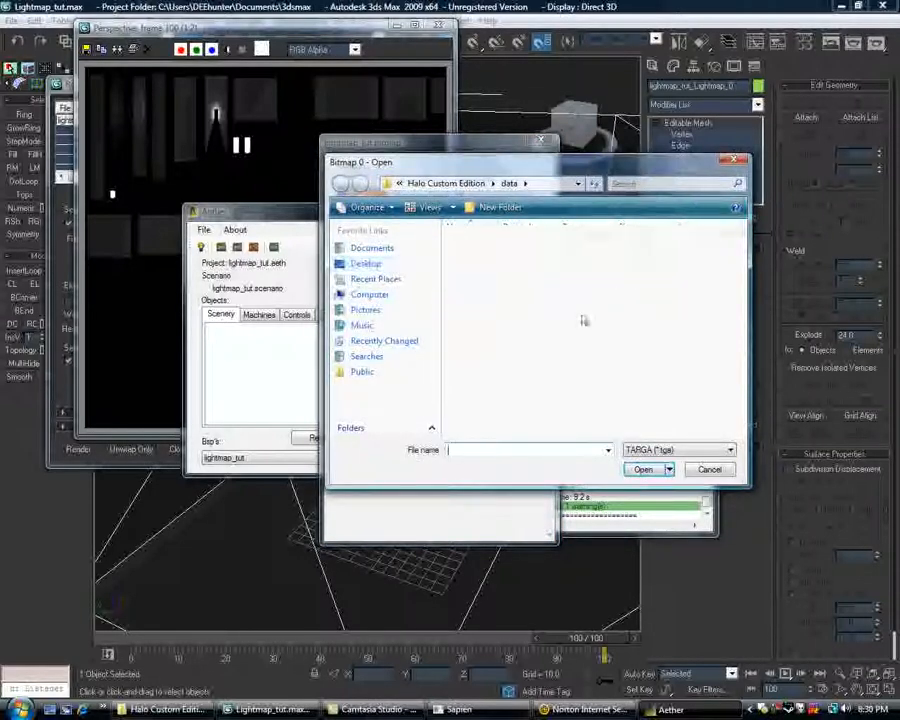
scroll(593, 321, down, 5)
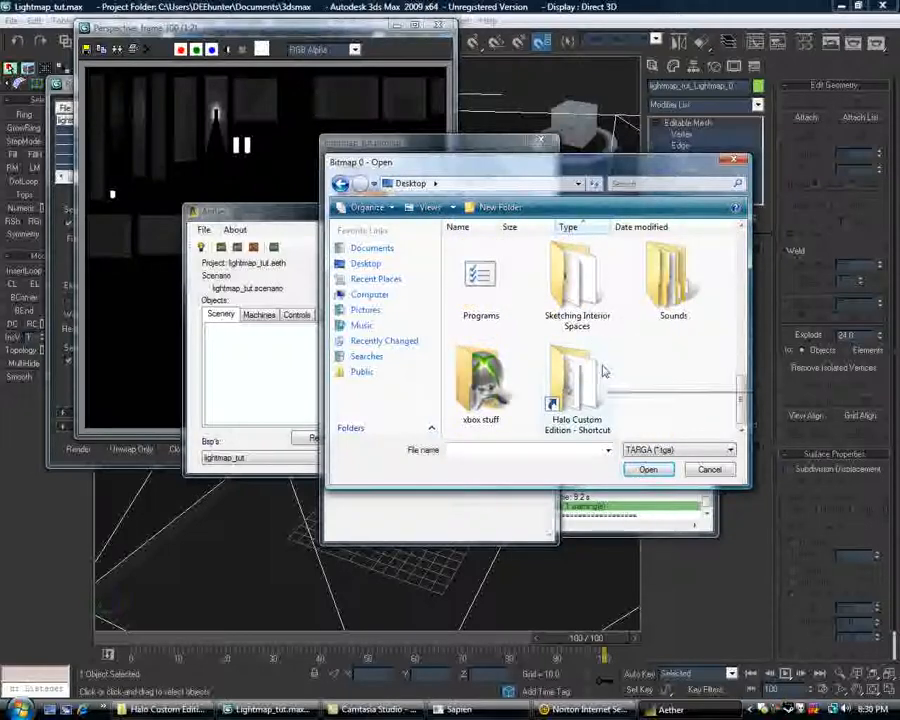
click(690, 450)
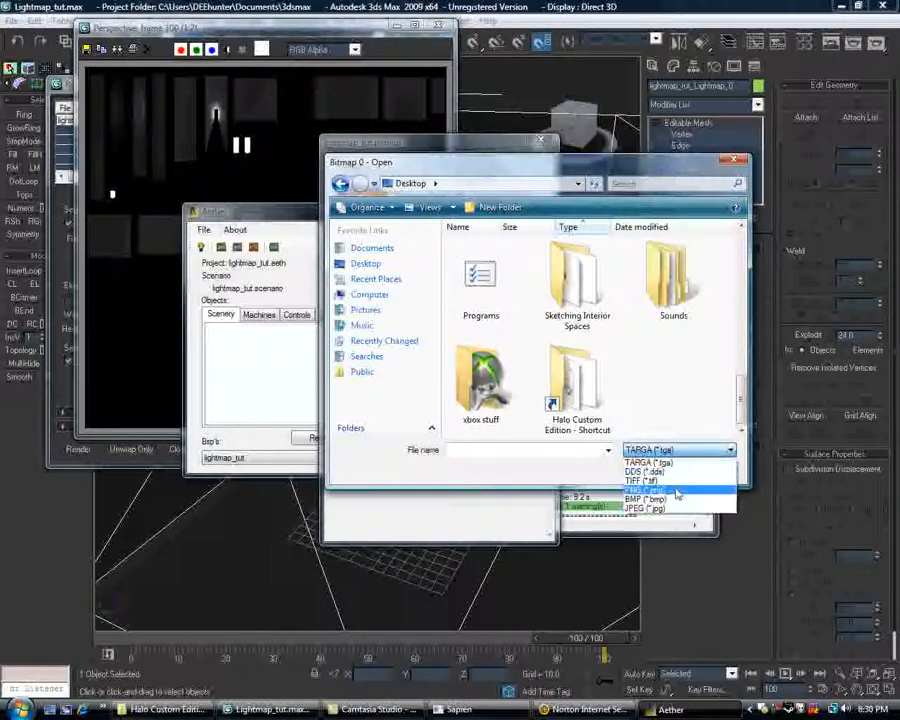
click(670, 494)
click(577, 385)
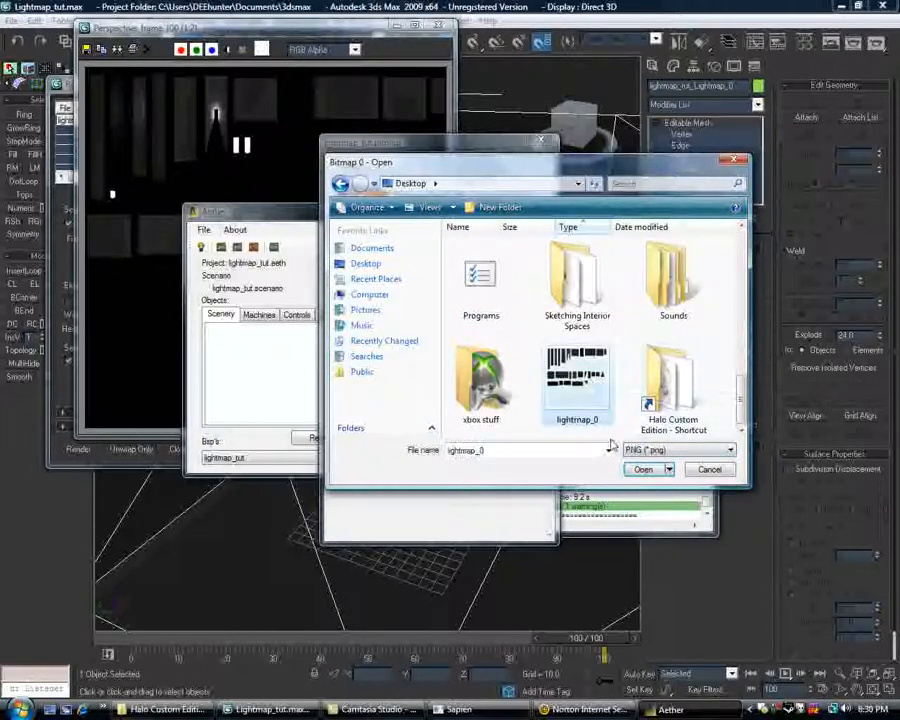
click(643, 470)
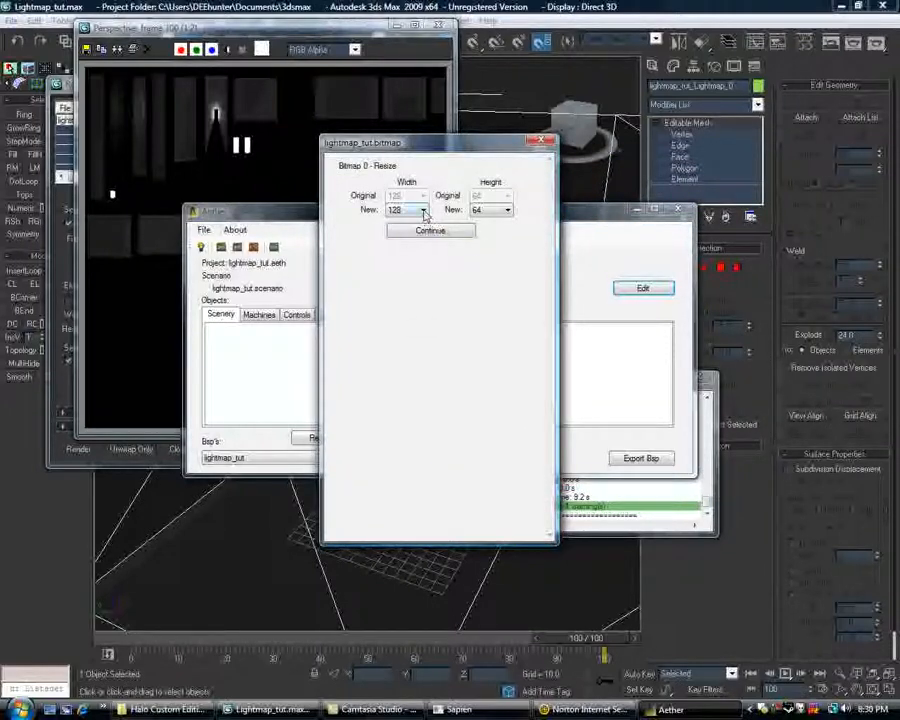
Resize the imported lightmap bitmap to 1024 wide by 1024 high, finish the import, and close the bitmap editor.
click(423, 210)
click(396, 314)
click(506, 210)
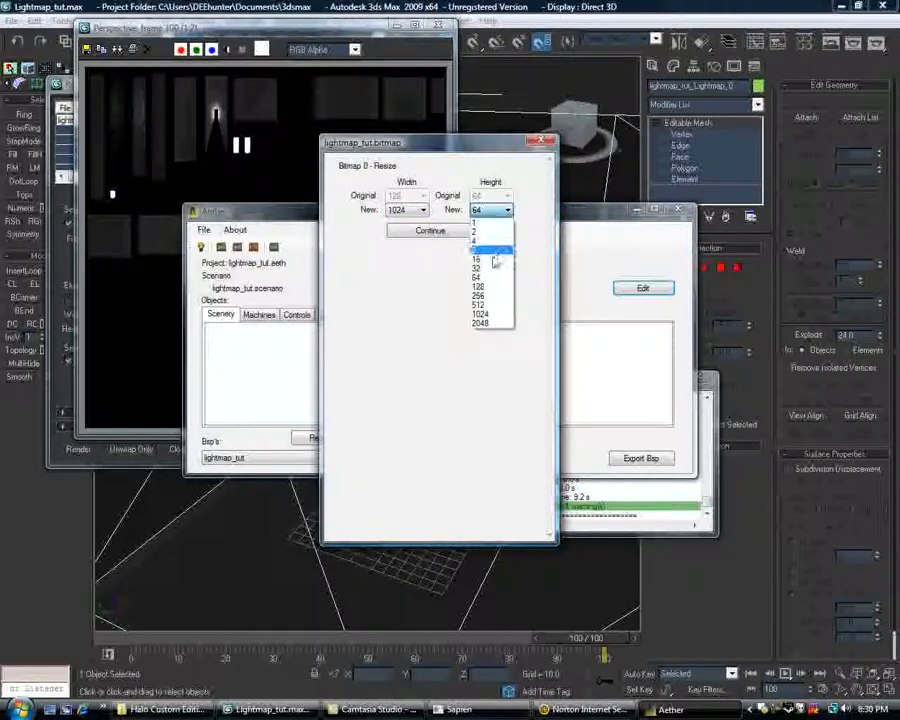
click(488, 314)
click(440, 229)
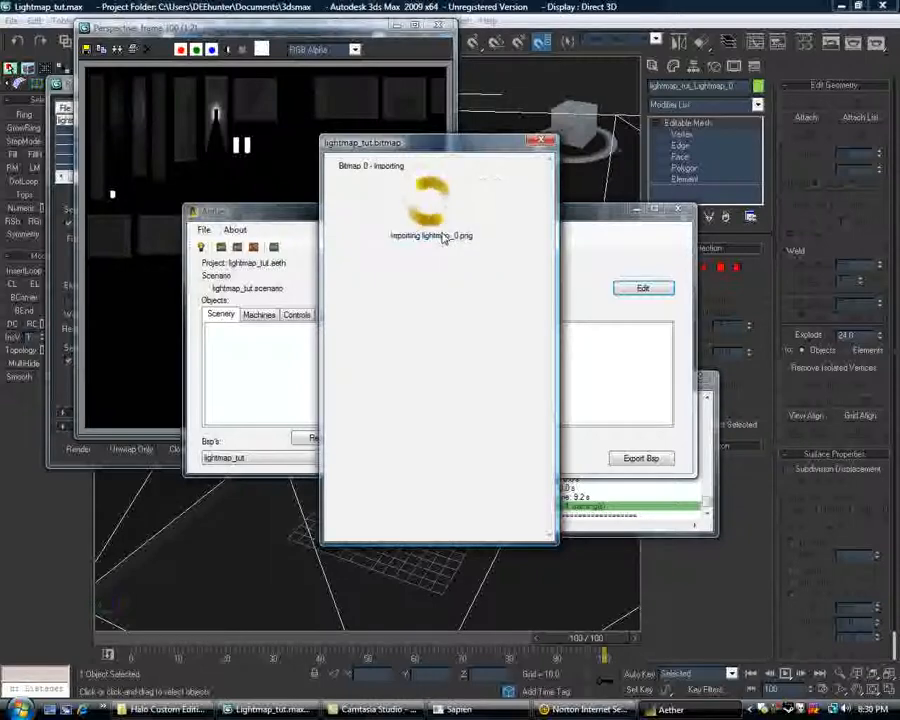
click(541, 141)
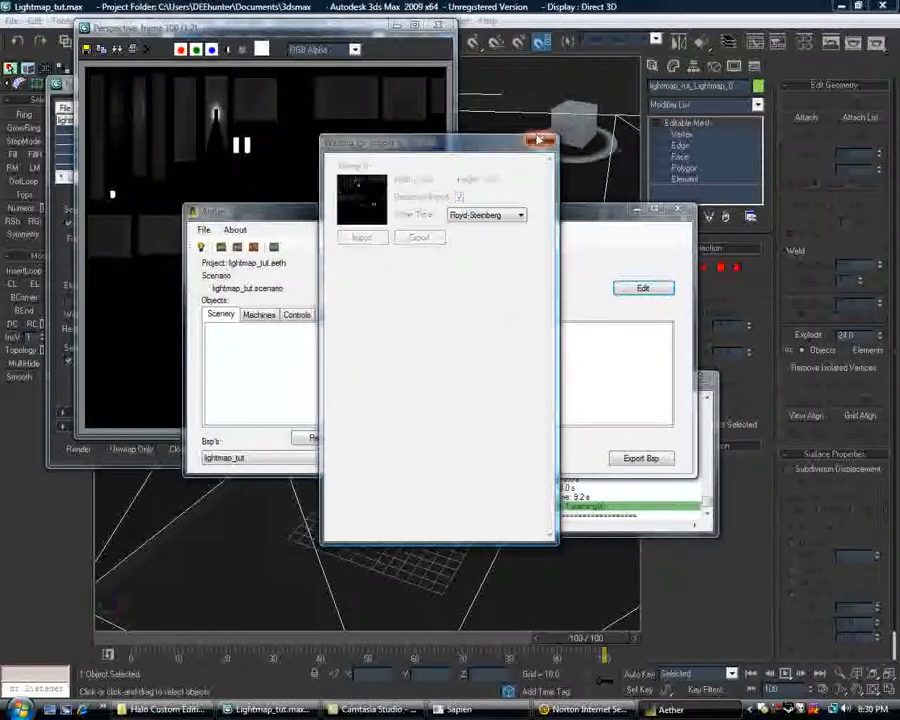
click(430, 394)
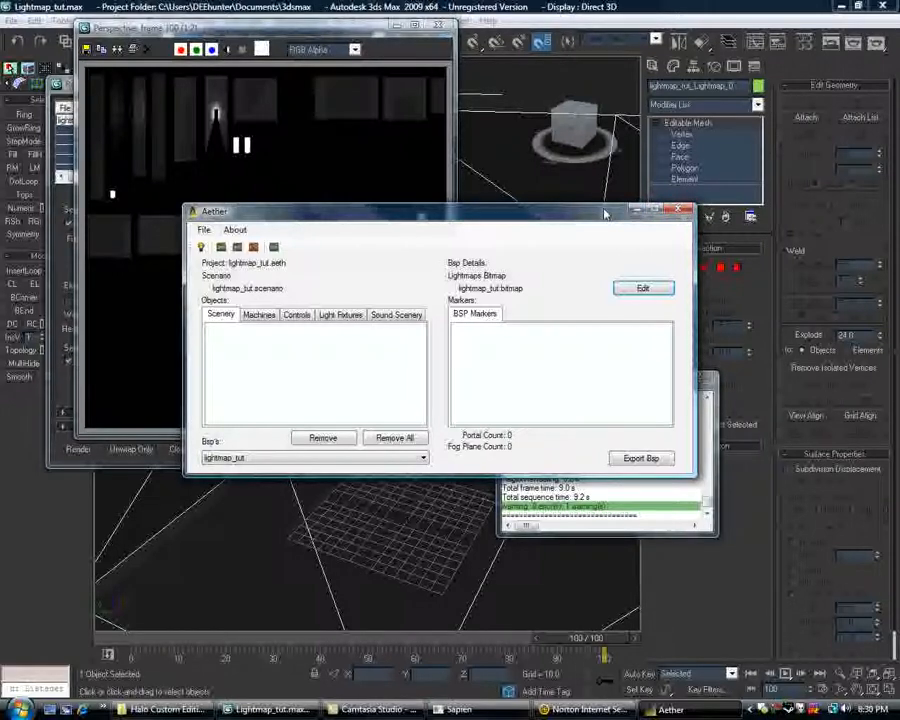
Close the empty Sapien session, relaunch Sapien, and try to open lightmap_tut.scenario.
drag(604, 214, 619, 223)
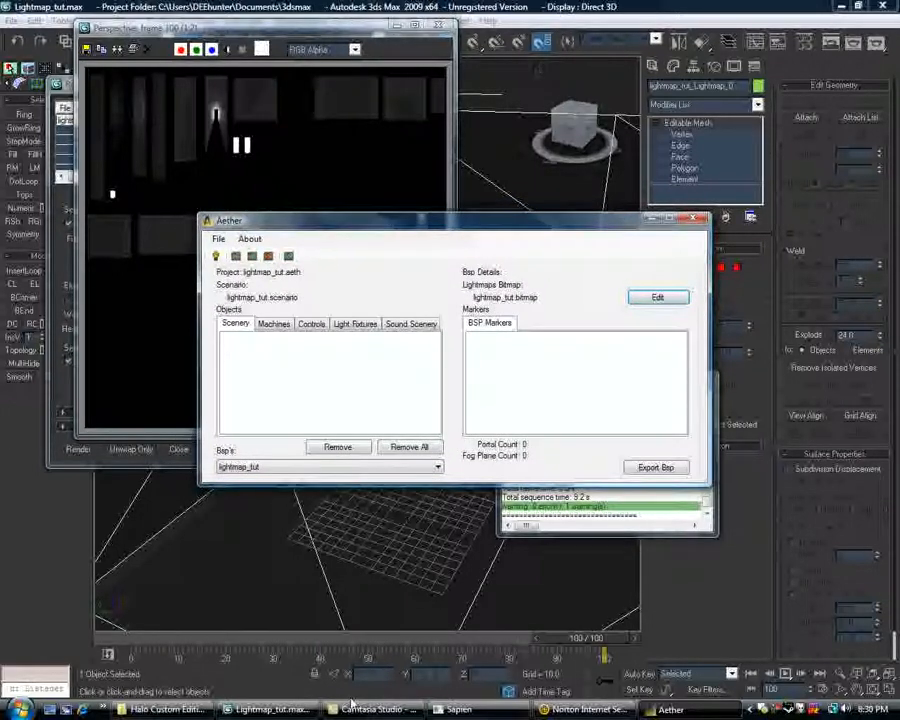
click(457, 709)
click(882, 8)
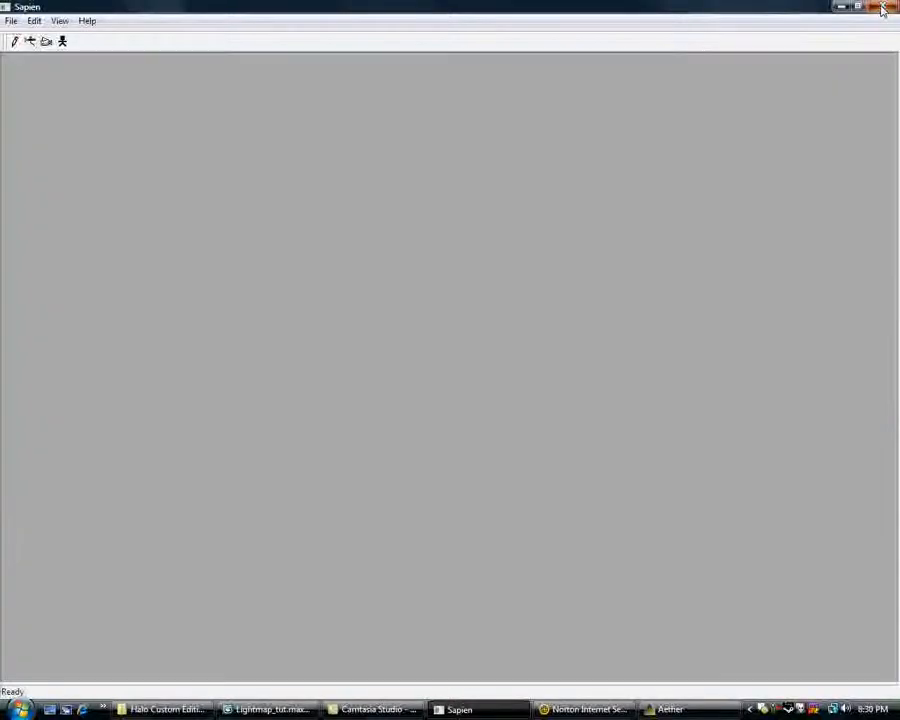
key(super)
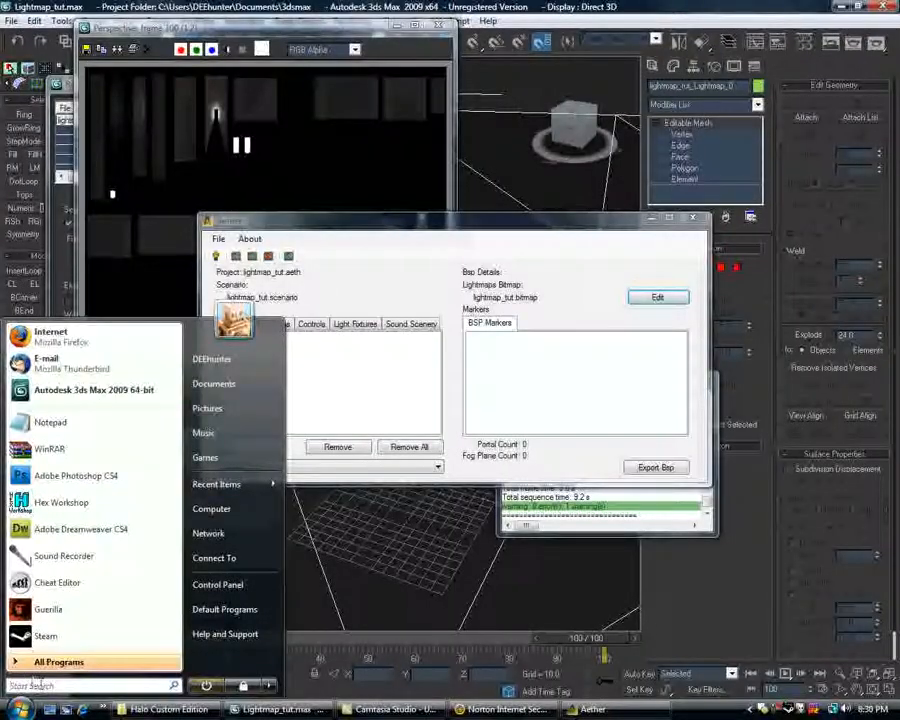
text(sap)
key(Return)
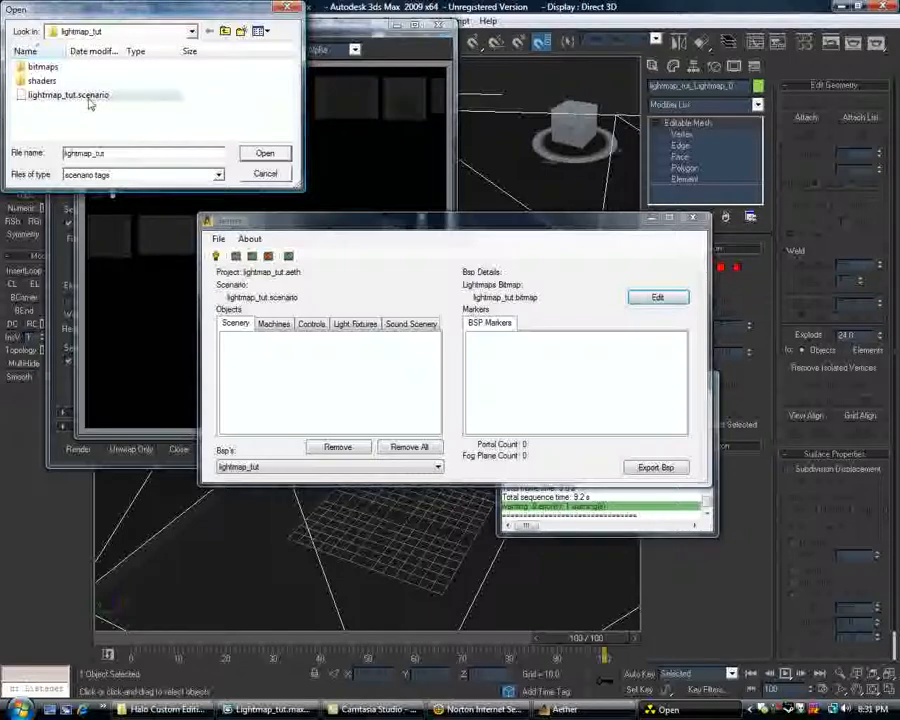
double_click(88, 96)
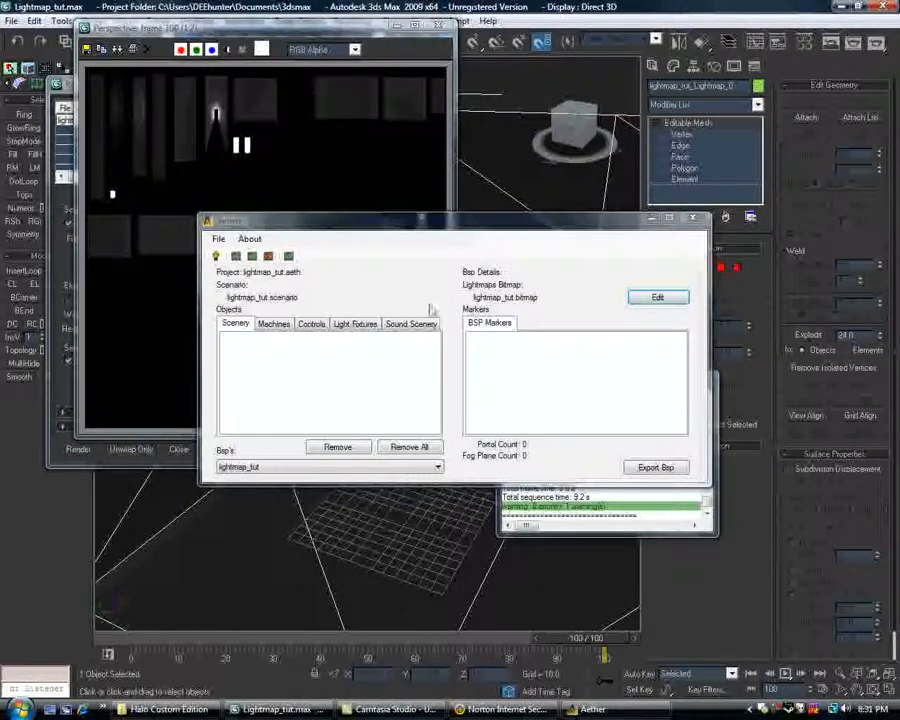
Open the debug text log in the Halo Custom Edition folder and read Sapien's latest entries.
click(165, 709)
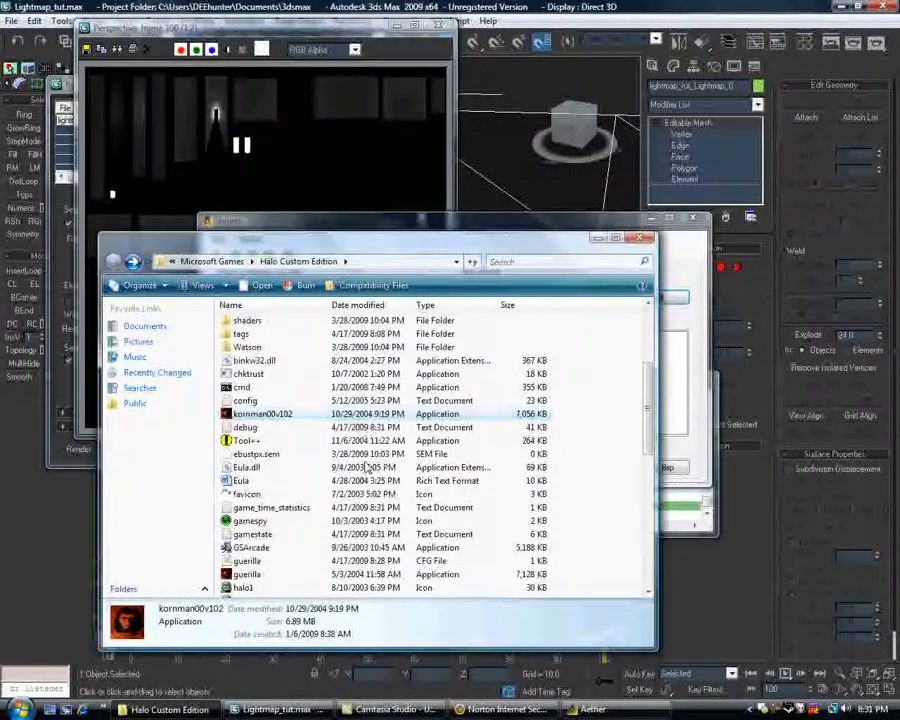
double_click(245, 428)
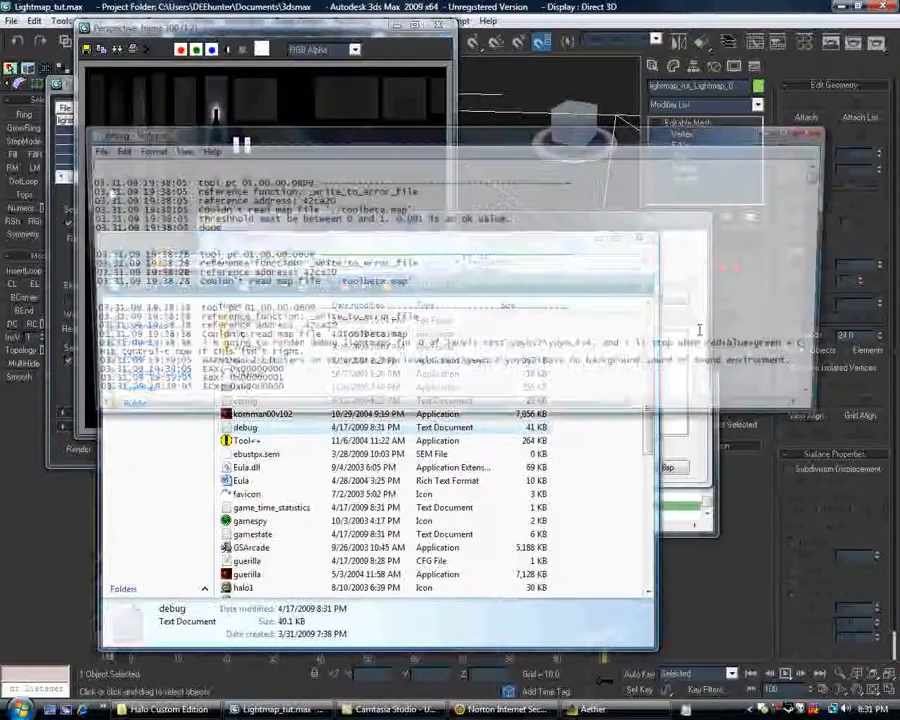
drag(820, 172, 823, 407)
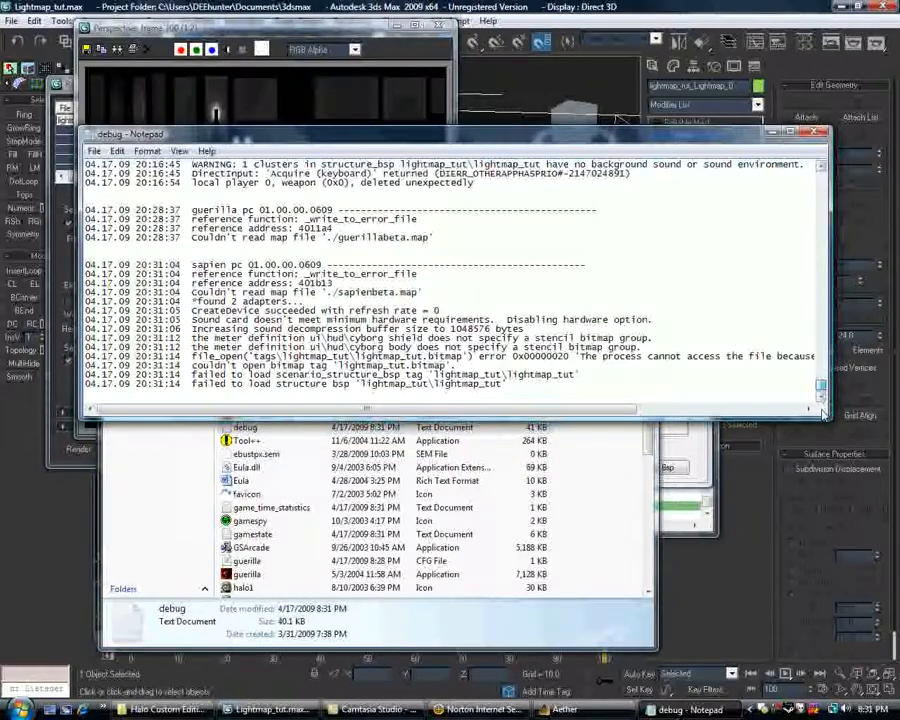
mouse_move(600, 411)
mouse_down()
mouse_move(738, 411)
mouse_move(598, 411)
mouse_up()
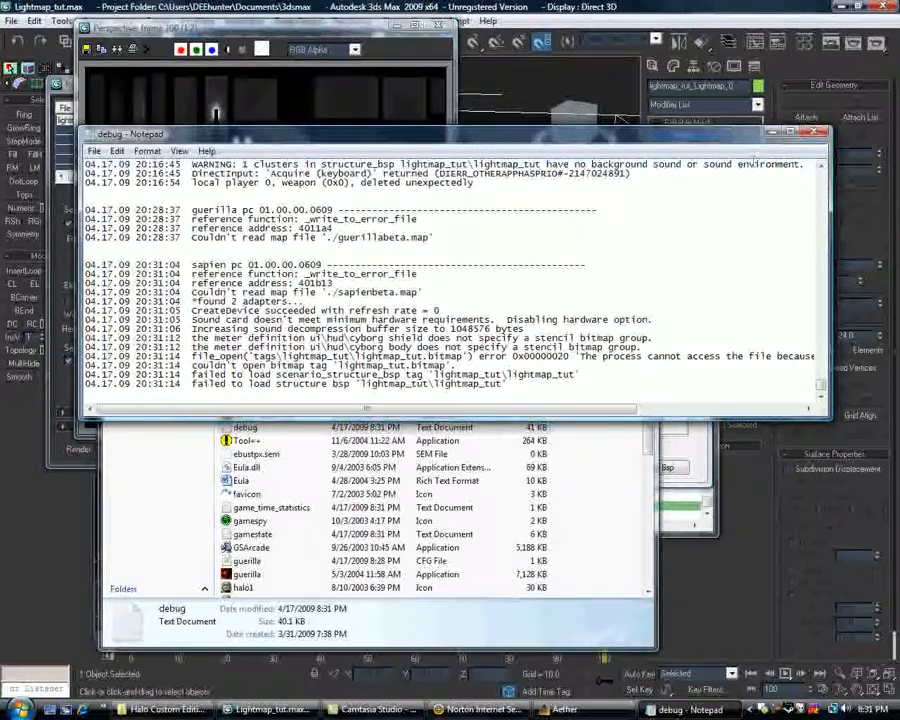
click(770, 133)
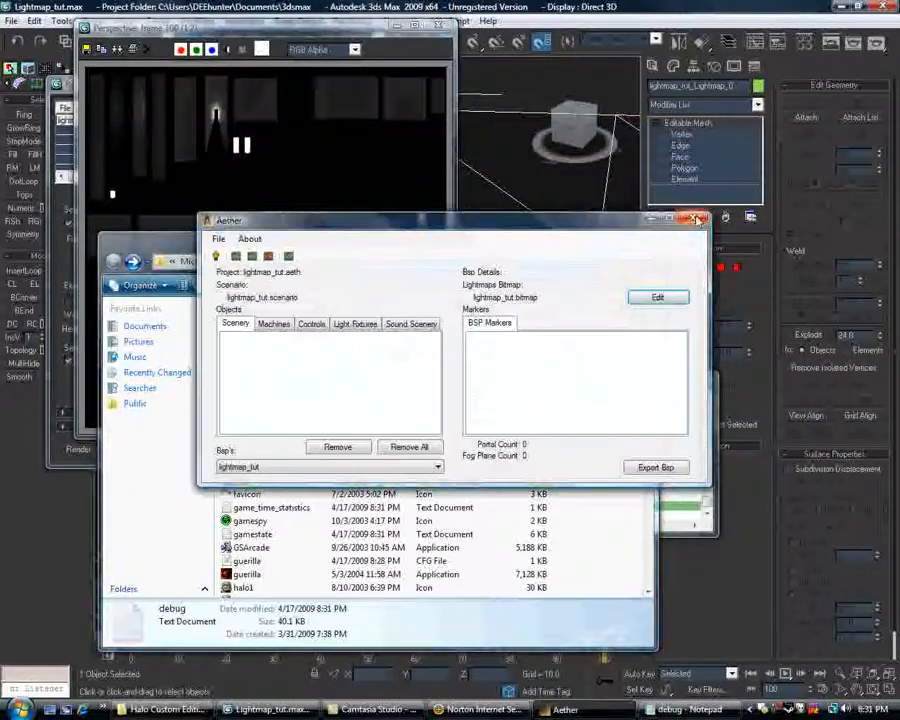
Close Aether and the debug log.
click(697, 220)
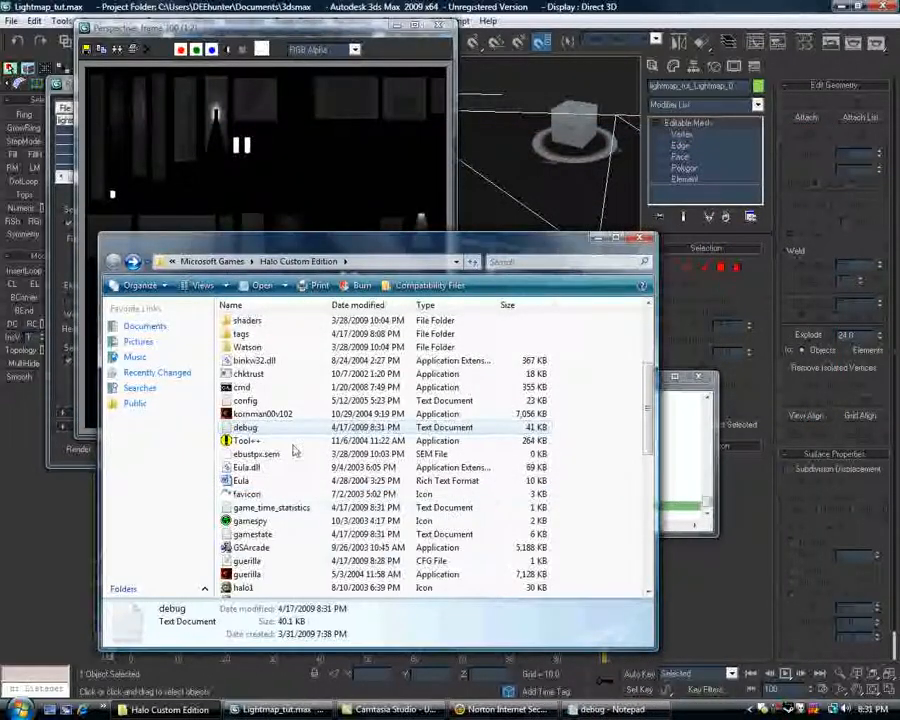
scroll(360, 450, down, 2)
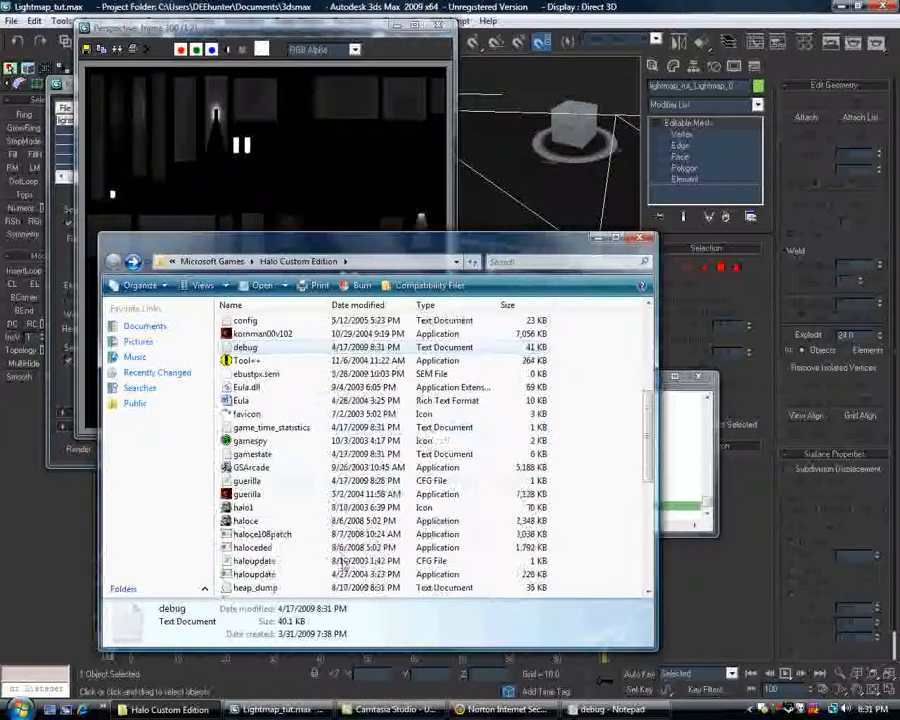
right_click(574, 712)
click(603, 661)
Launch Sapien from the Halo Custom Edition folder and load the lightmap_tut scenario.
click(356, 546)
scroll(300, 547, down, 8)
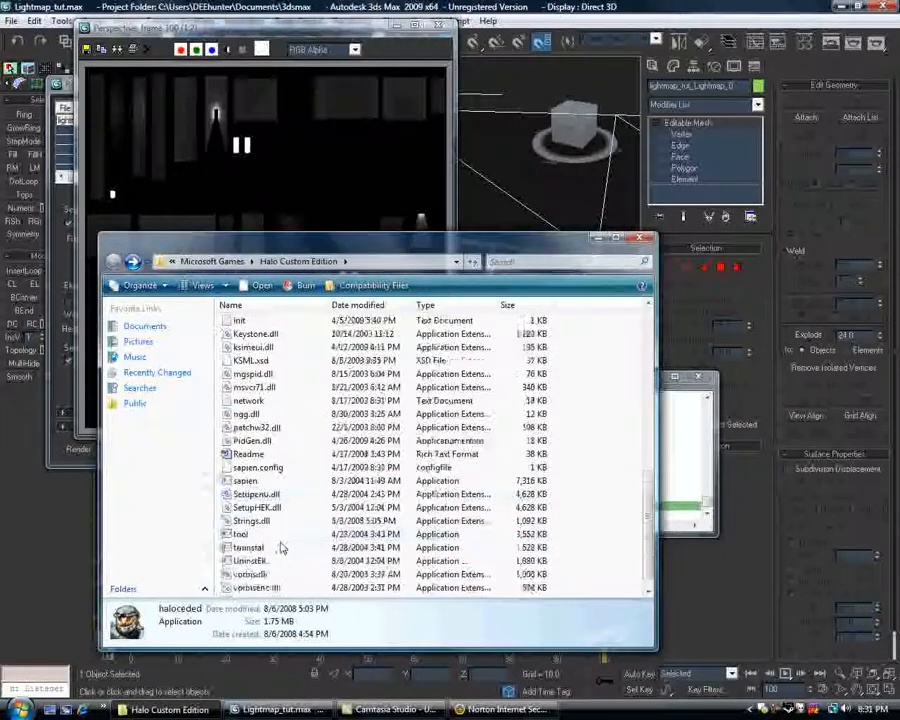
scroll(281, 547, down, 1)
click(290, 453)
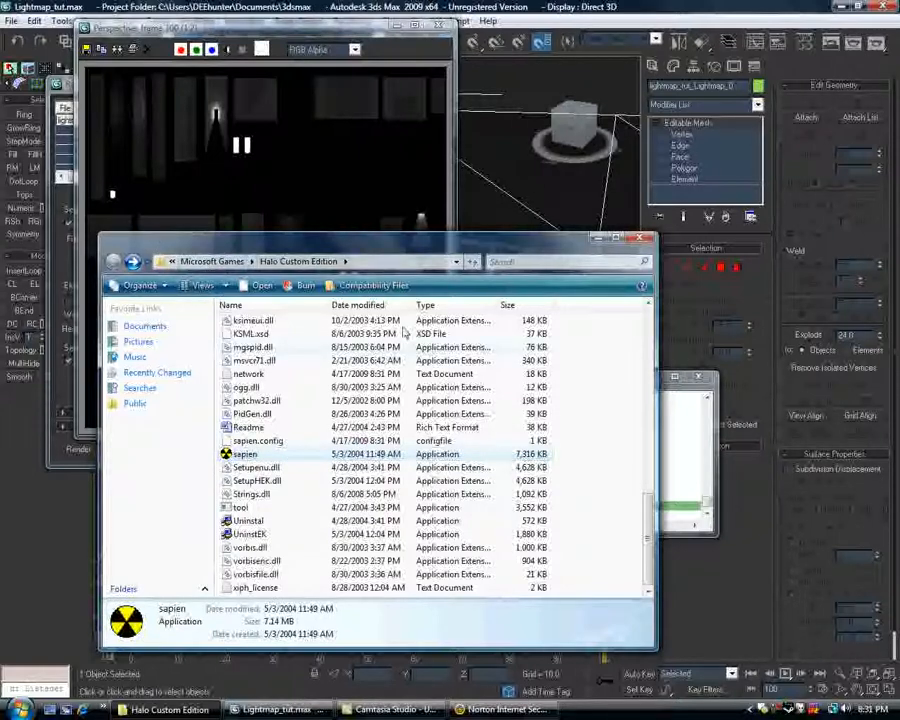
double_click(245, 454)
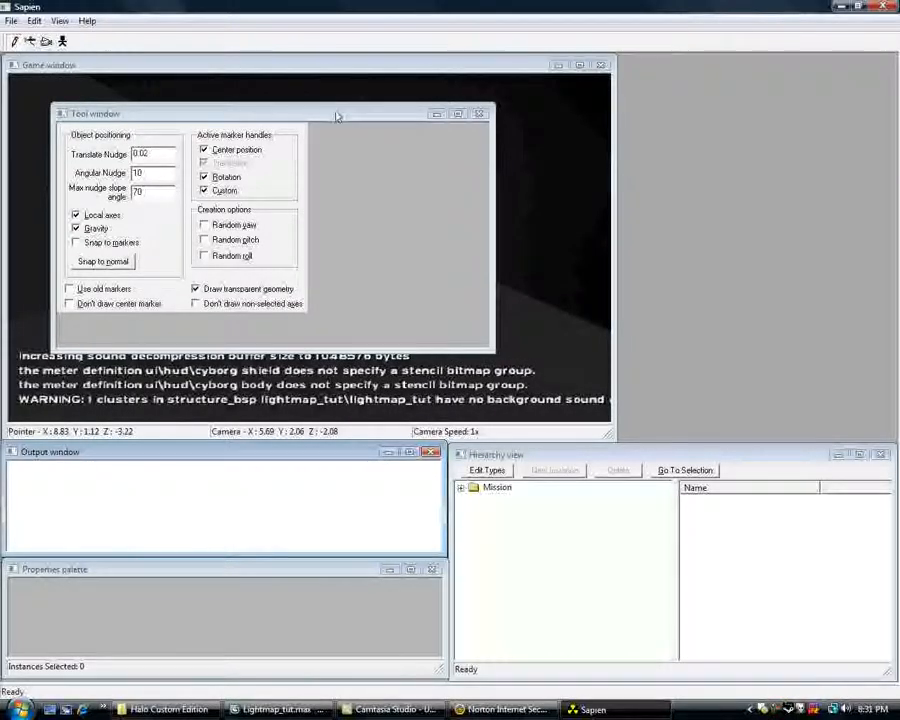
Uncover the Game window in Sapien and examine the baked lighting on the floor around the glowing white box.
drag(337, 117, 741, 70)
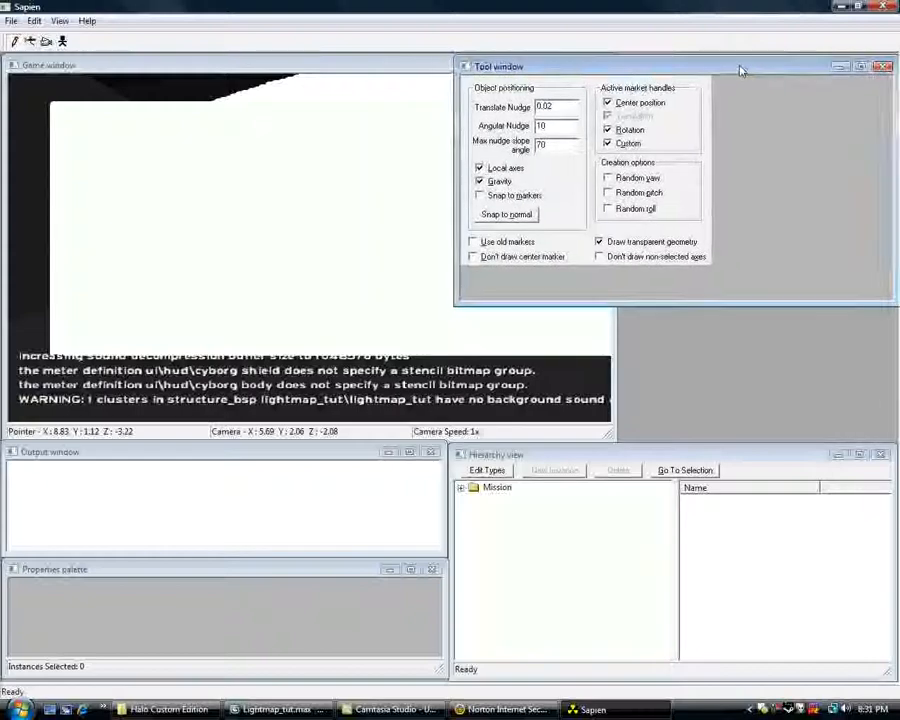
click(284, 188)
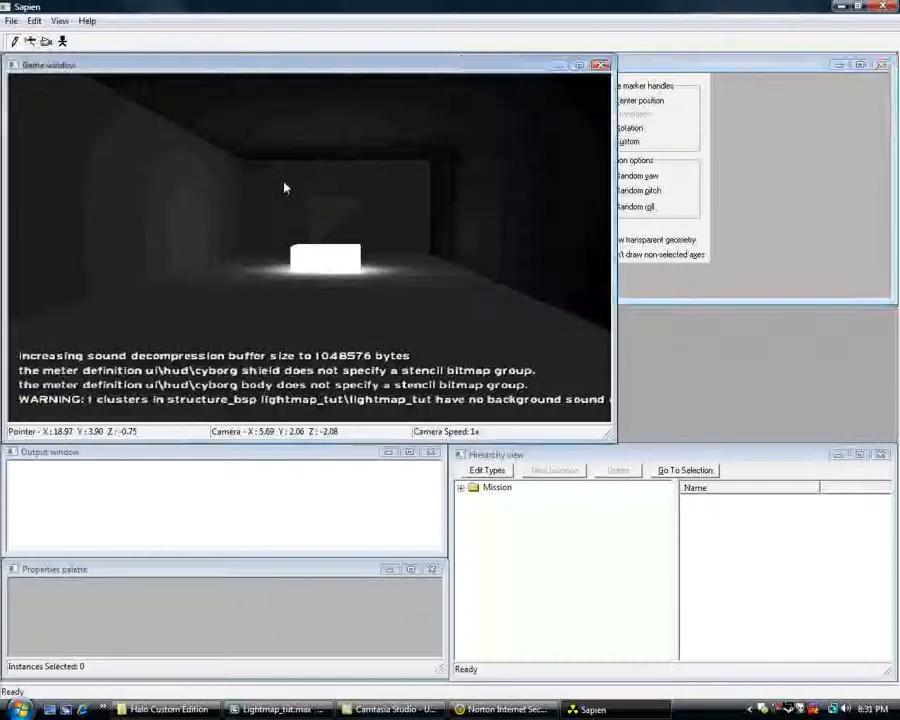
middle_drag(284, 188, 378, 222)
key(shift)
key(s)
key(shift)
key(s)
key(r)
key(w)
key(a)
key(w)
key(f)
key(d)
key(a)
key(f)
key(w)
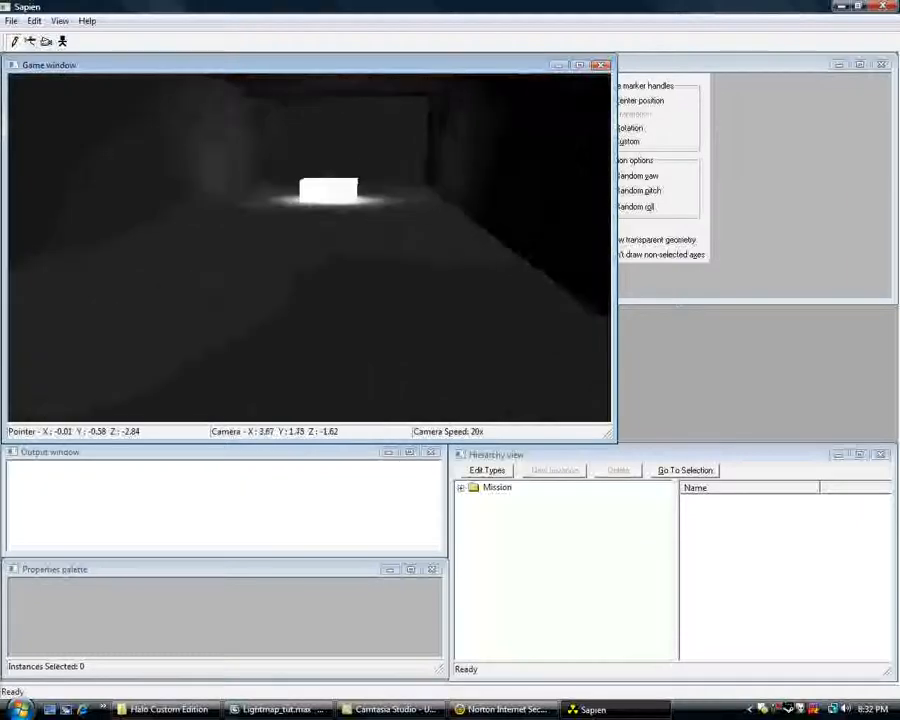
key(w)
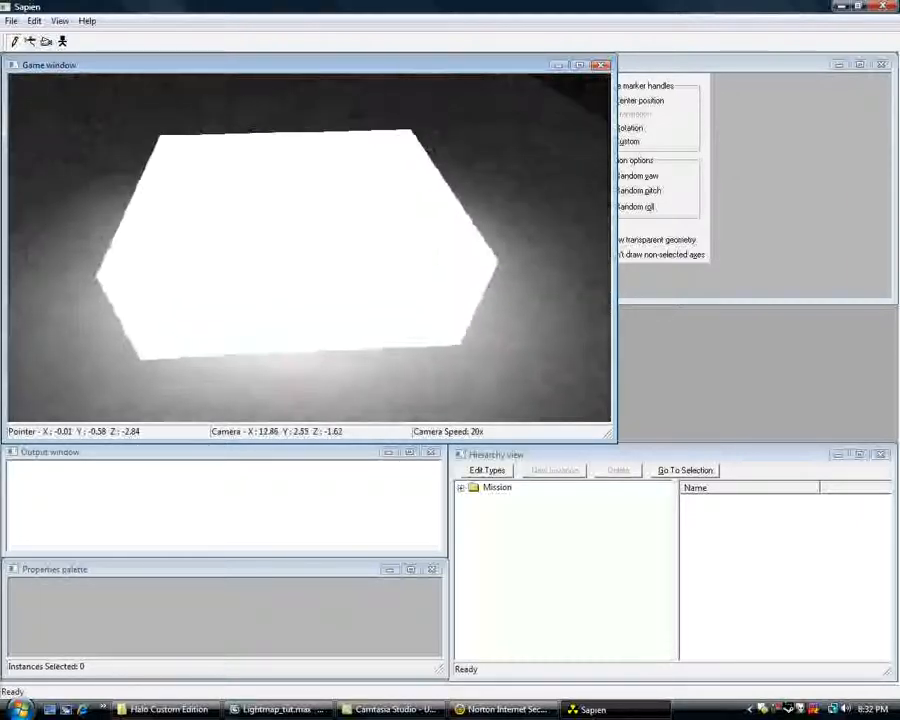
key(s)
Examine the baked lighting on the ceiling and far walls, from above the level, and back inside the corridor.
middle_drag(378, 222, 272, 186)
key(w)
key(w)
key(w)
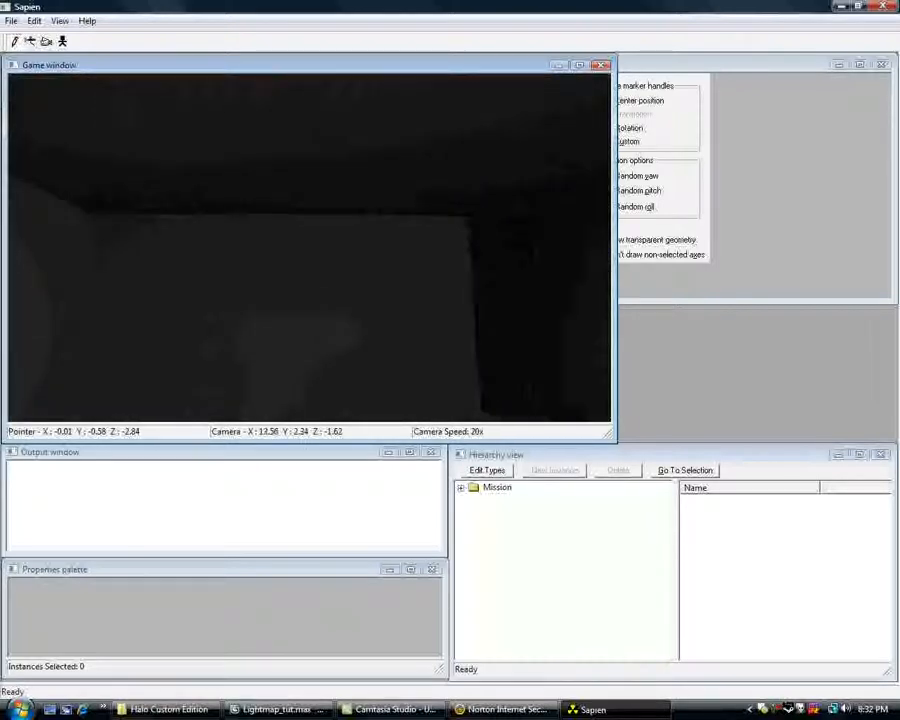
key(s)
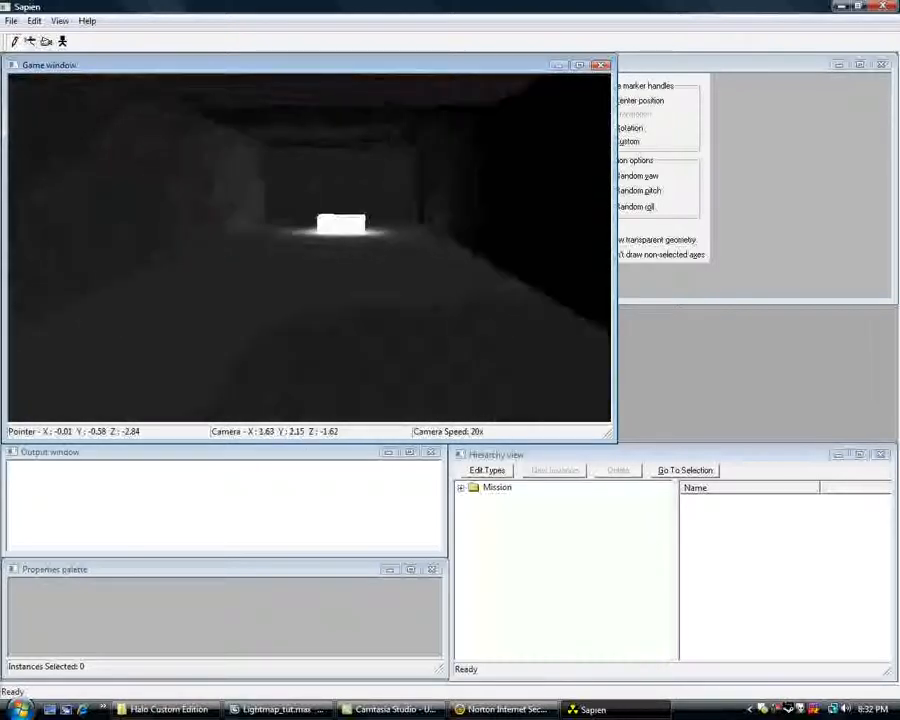
key(r)
key(f)
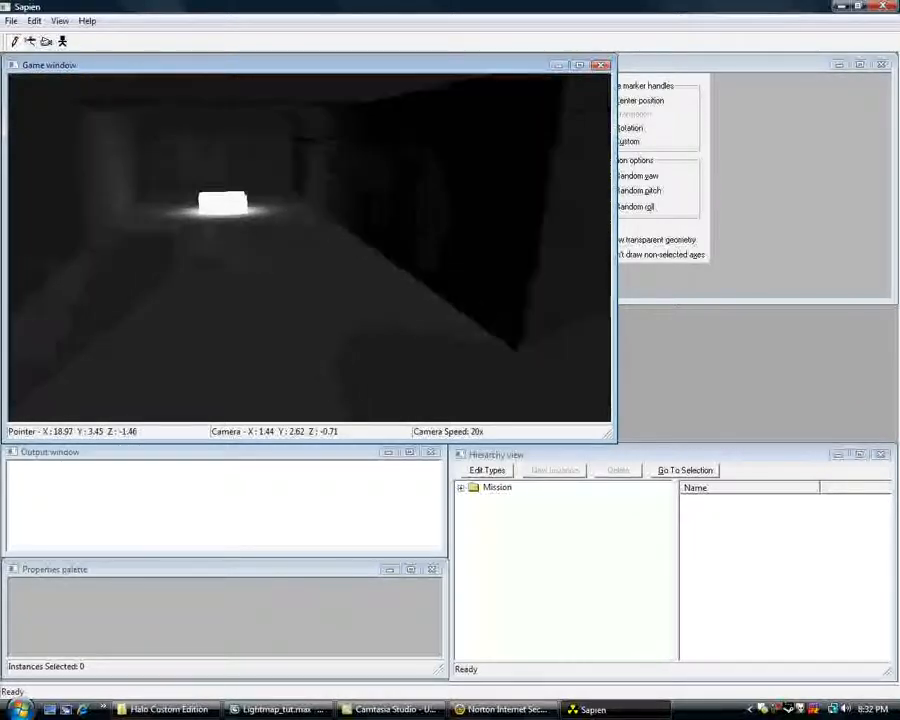
key(r)
key(w)
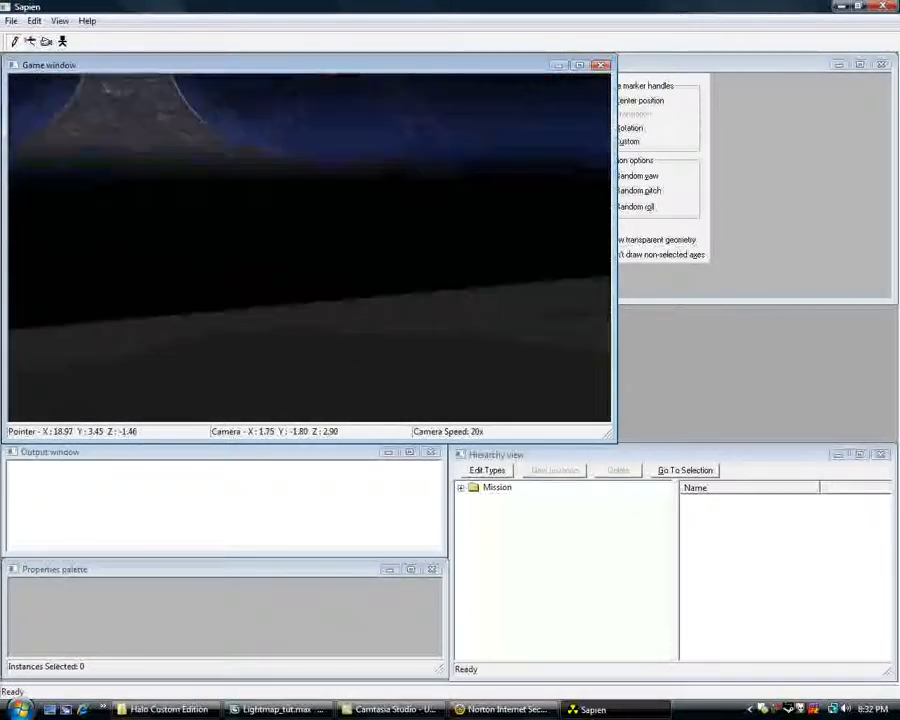
key(w)
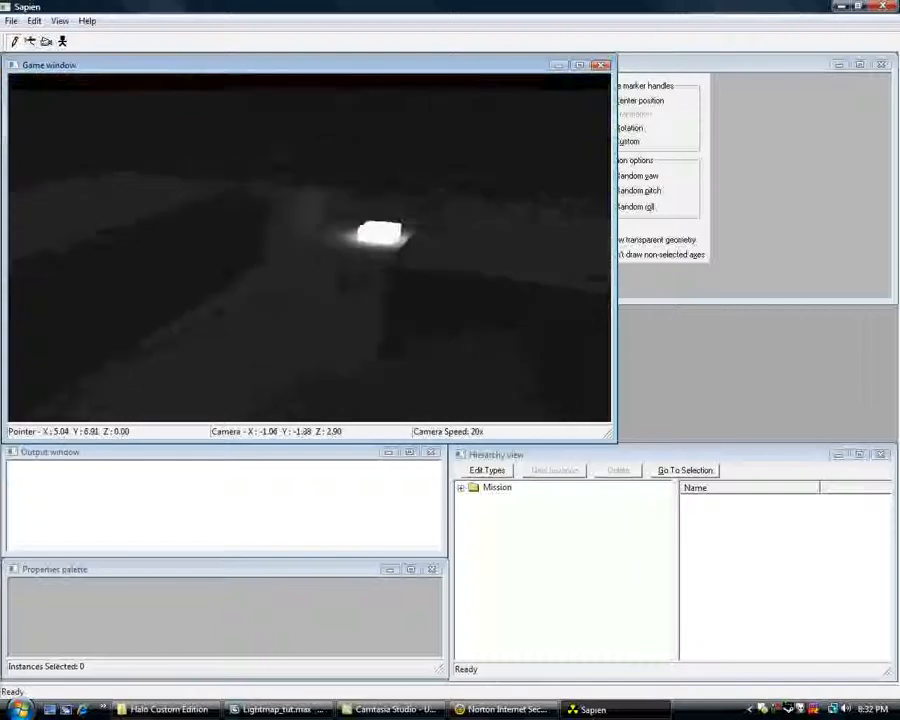
key(w)
key(f)
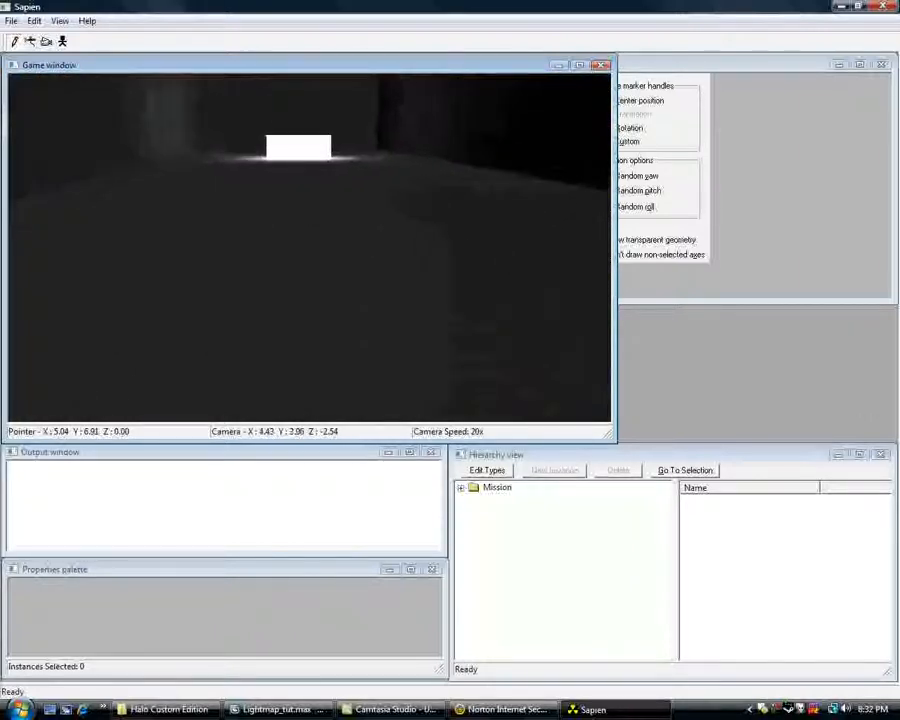